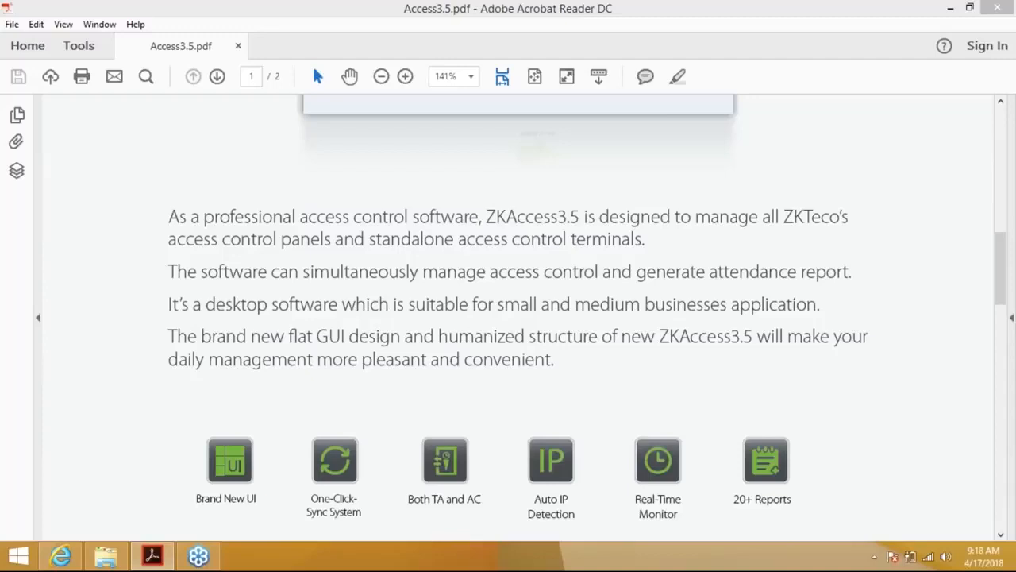
Scroll the Access3.5.pdf brochure down to the Software Specification heading at the top of page 2
click(794, 24)
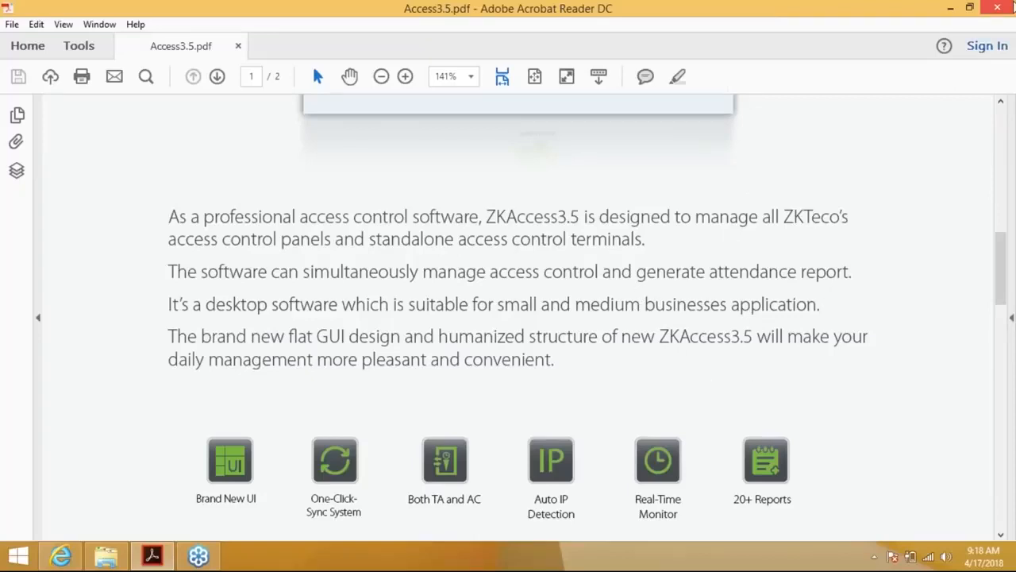
click(1000, 536)
click(1001, 536)
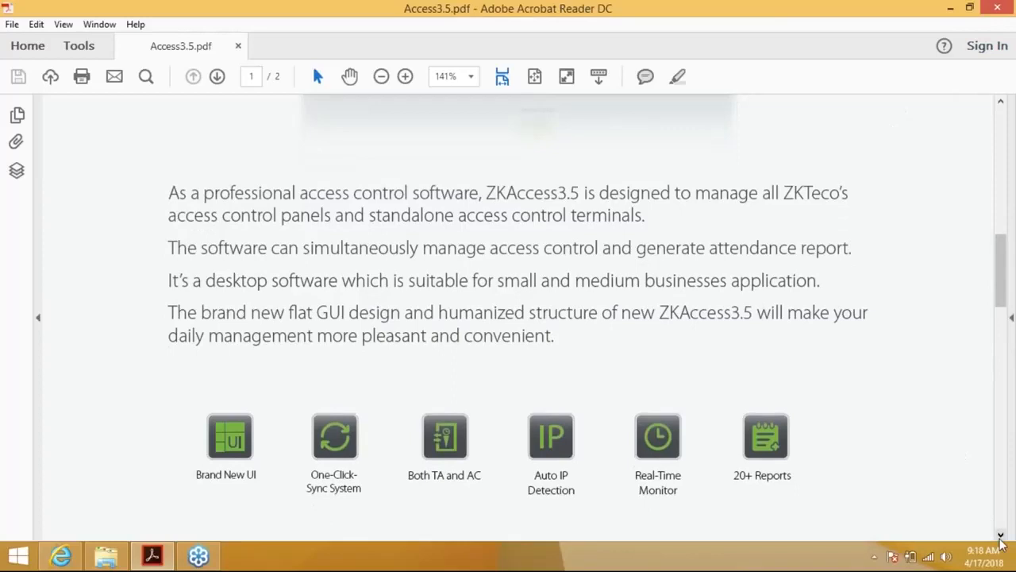
click(1001, 536)
click(1000, 536)
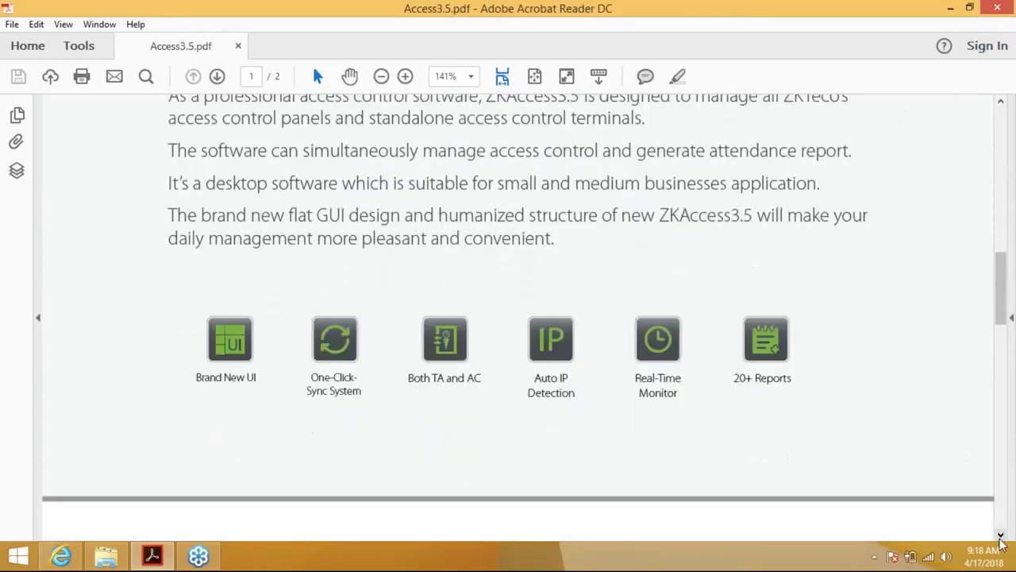
click(1000, 536)
click(1001, 536)
click(1001, 536)
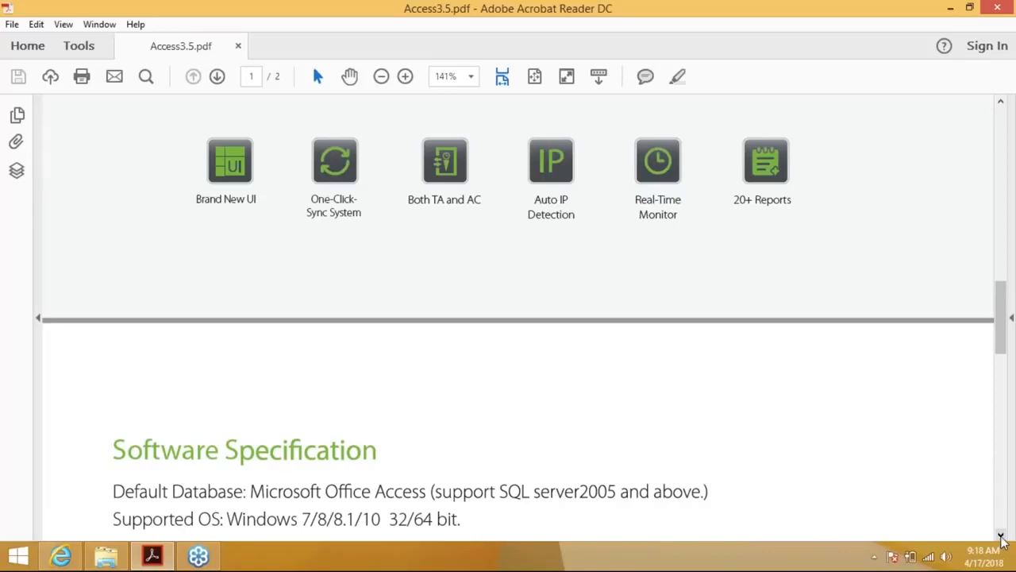
click(1001, 536)
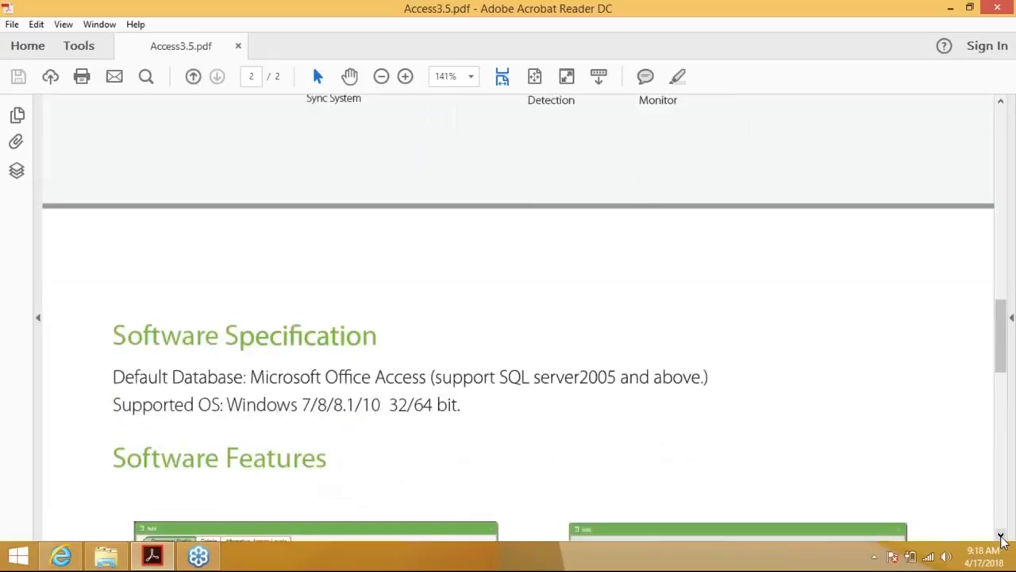
Scroll past the Software Features screenshots until the full Door Management bullet list is visible
click(1002, 536)
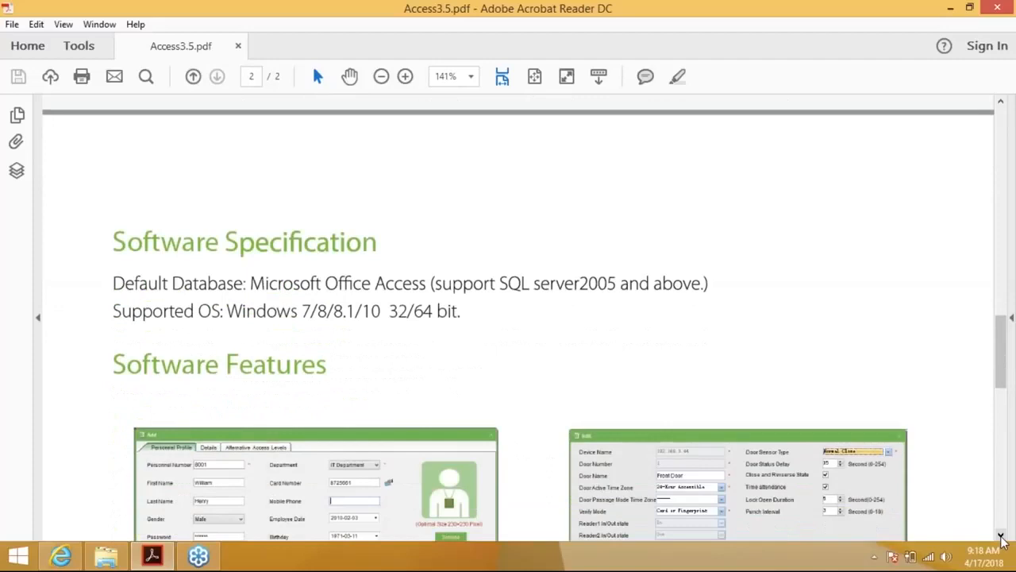
click(1001, 536)
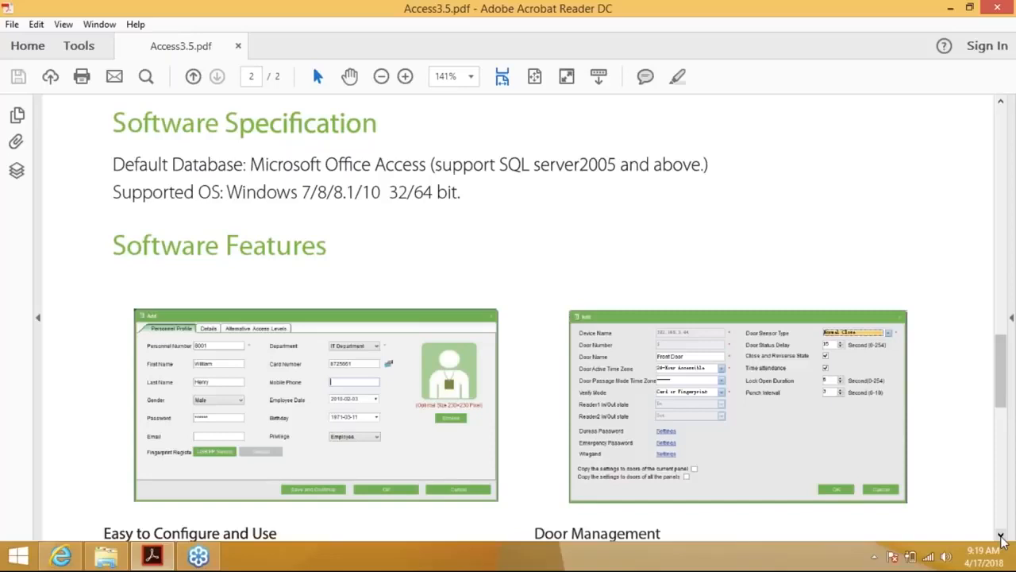
click(1001, 535)
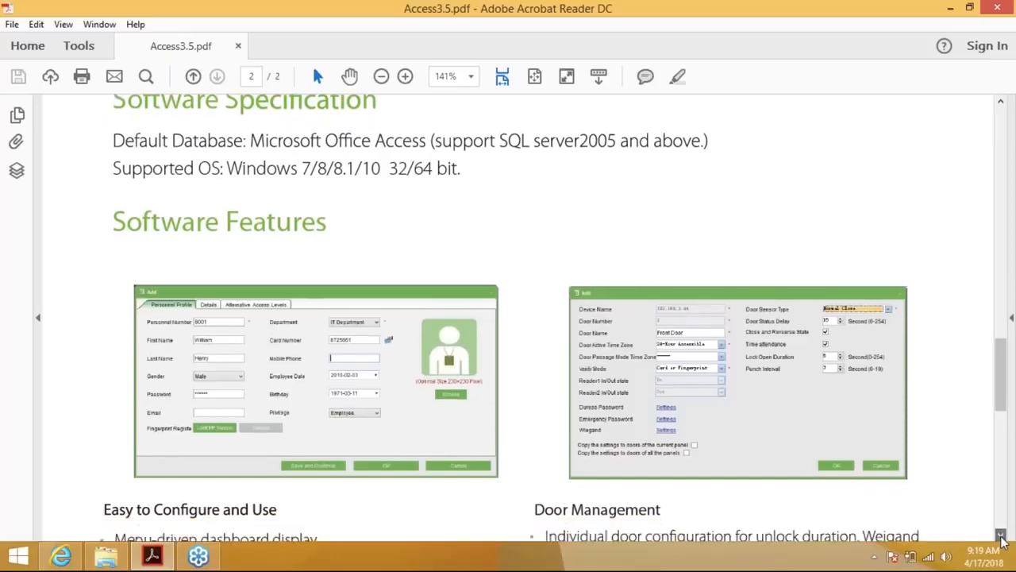
click(1001, 535)
click(1001, 535)
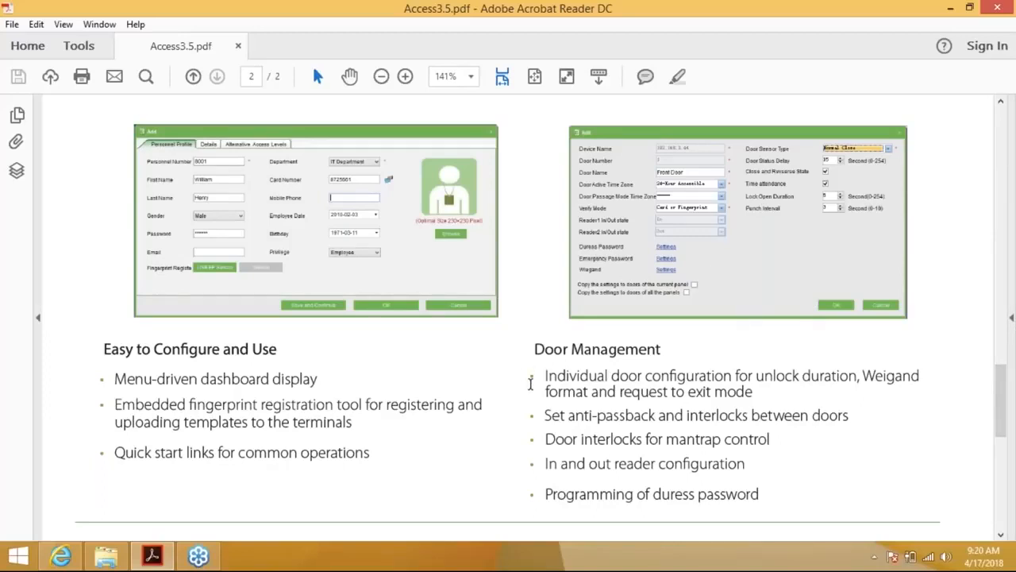
scroll(530, 385, down, 1)
Scroll page 2 down to the Real-Time Monitoring and Maps, Reports and Maintenance bullet lists
scroll(530, 385, down, 1)
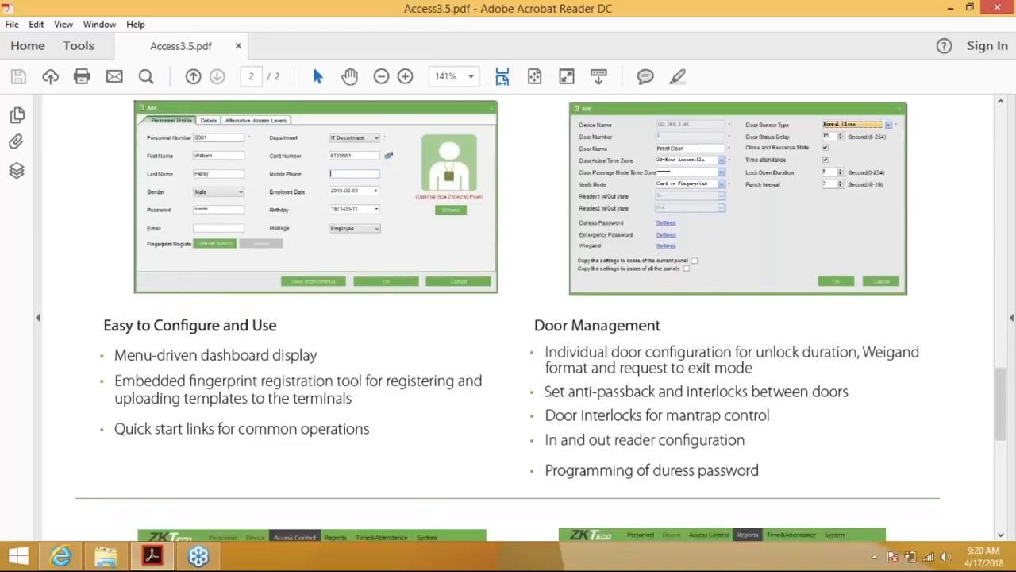
scroll(530, 384, down, 3)
scroll(531, 385, down, 5)
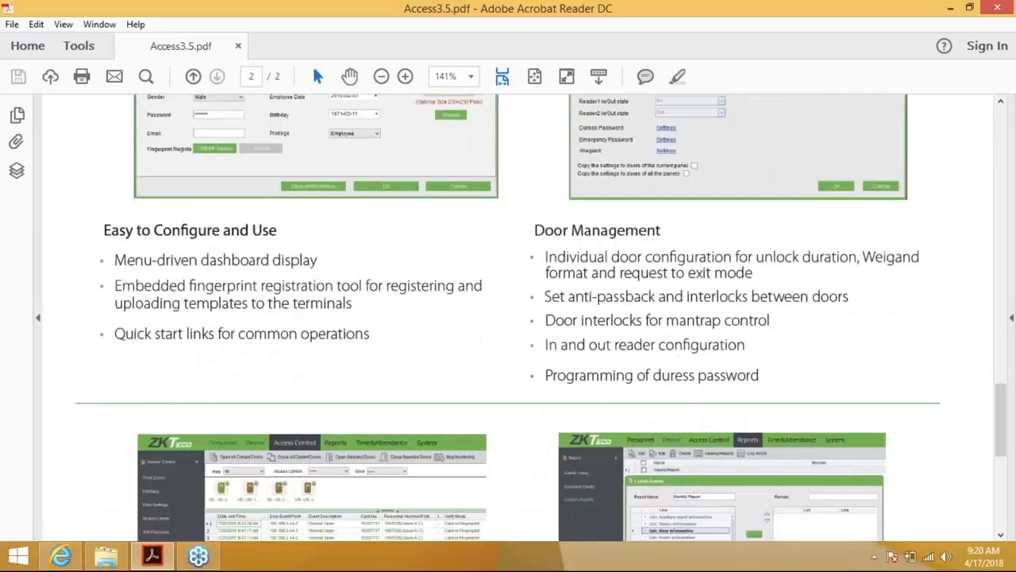
scroll(531, 384, down, 10)
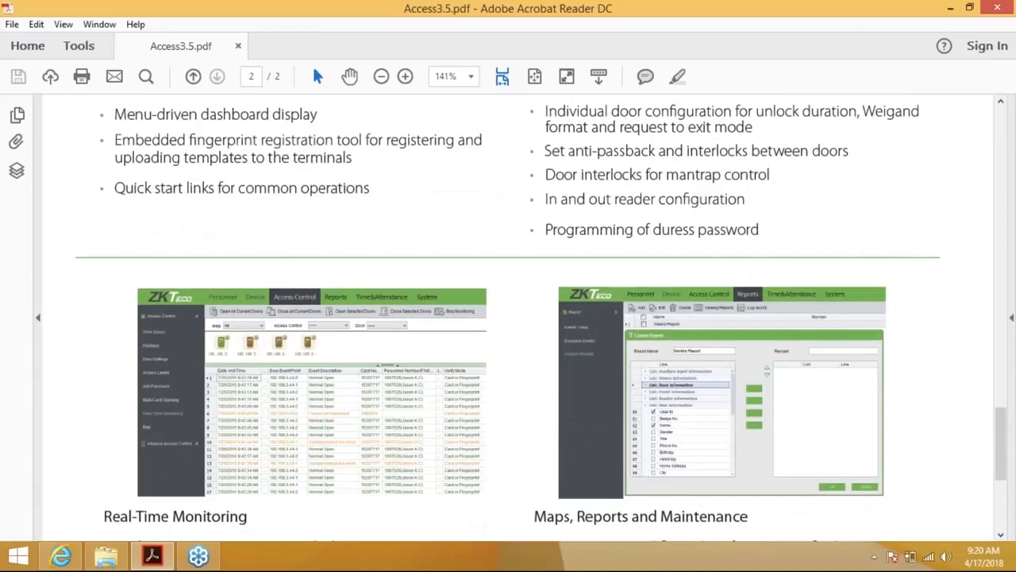
scroll(531, 385, down, 5)
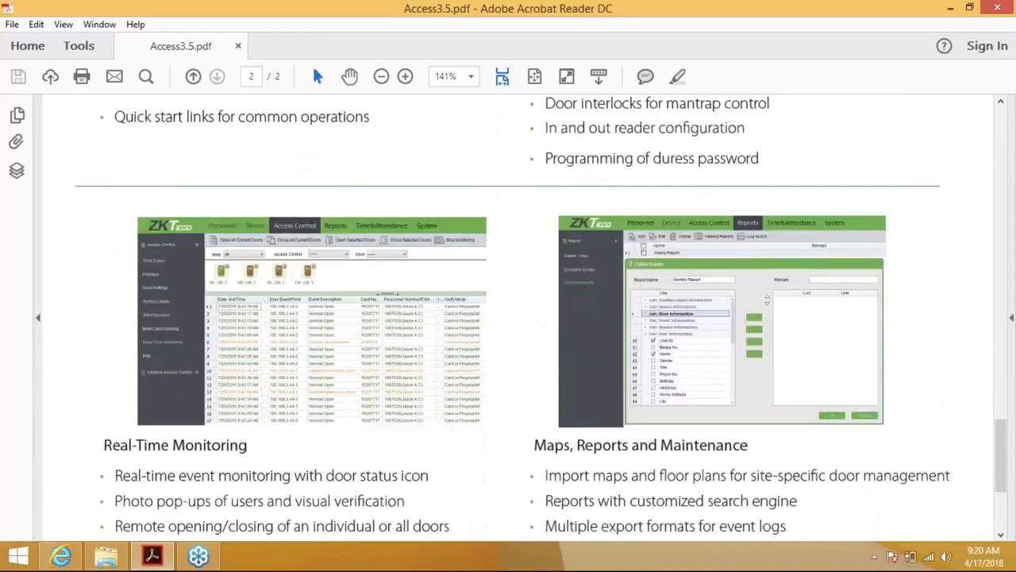
scroll(513, 318, down, 5)
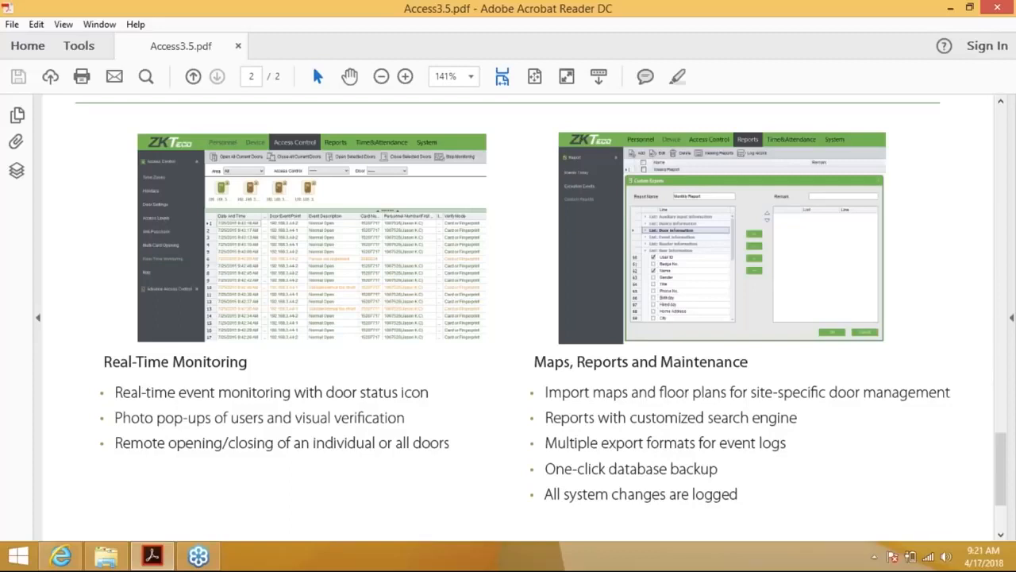
Check the brochure footer, then minimize Acrobat Reader to reveal the ZKAccess_Overseas_3.5.3.14 folder
scroll(518, 317, down, 1)
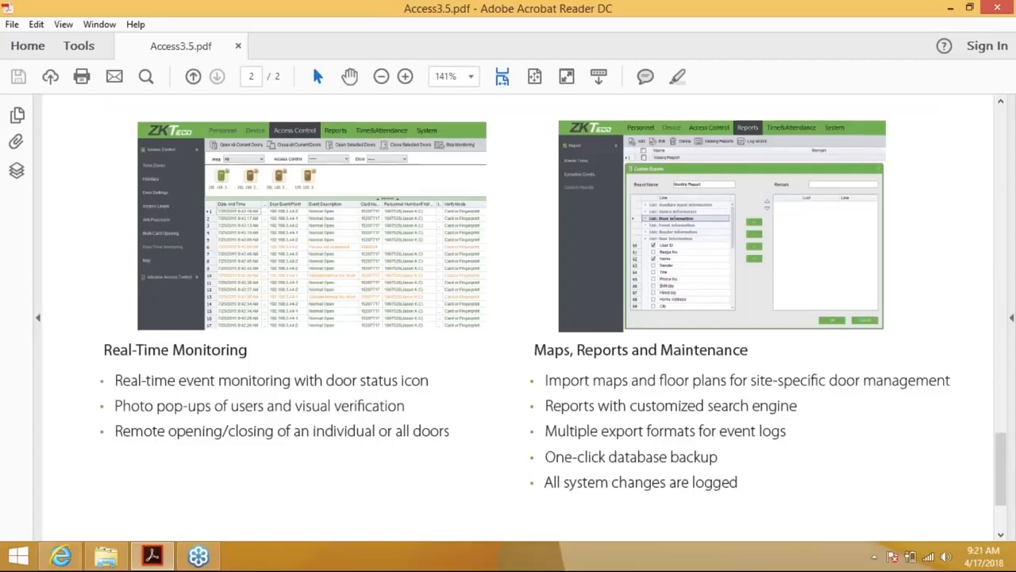
scroll(518, 318, down, 2)
scroll(518, 318, down, 5)
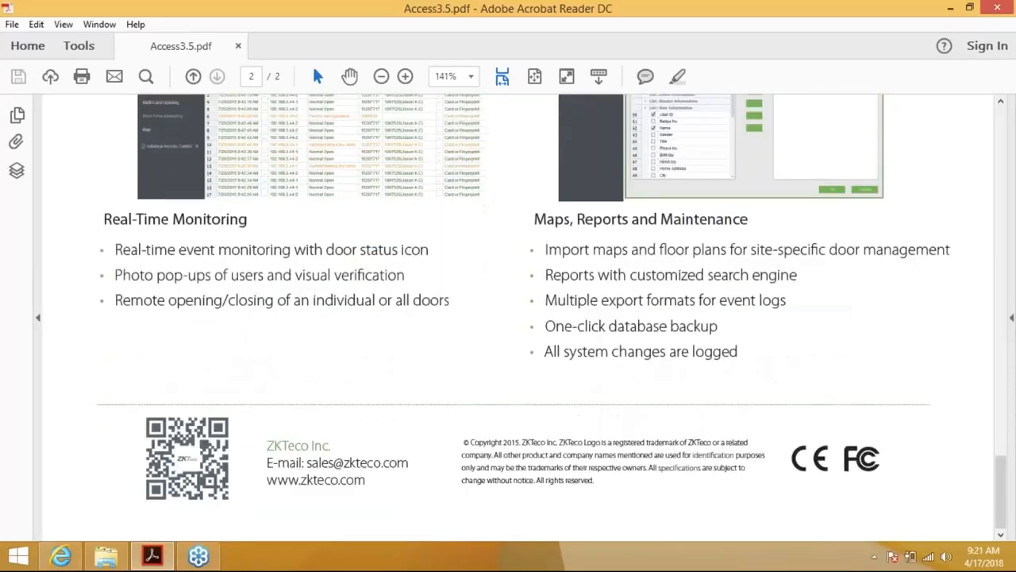
scroll(517, 318, up, 1)
scroll(517, 317, up, 2)
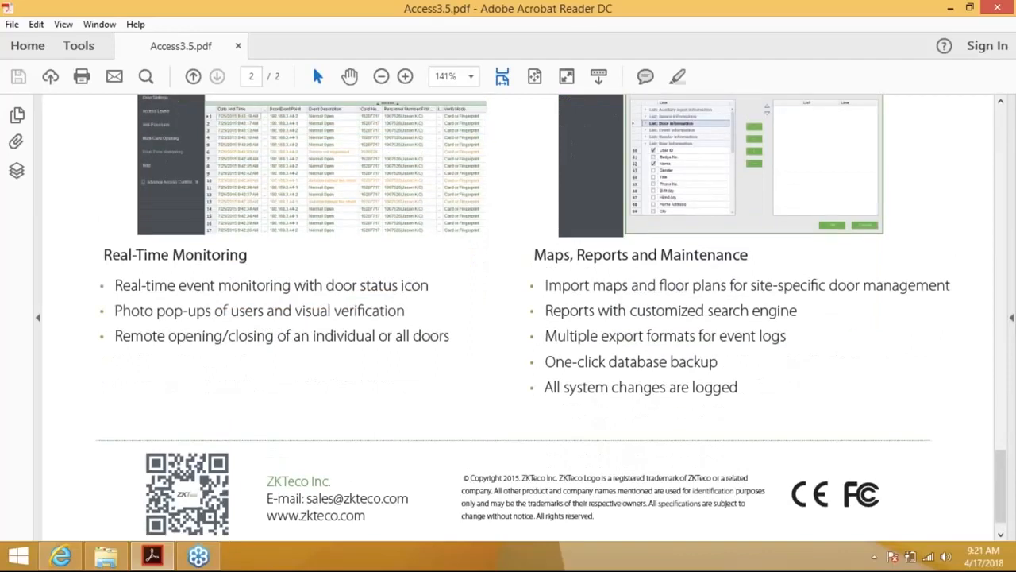
scroll(517, 317, up, 5)
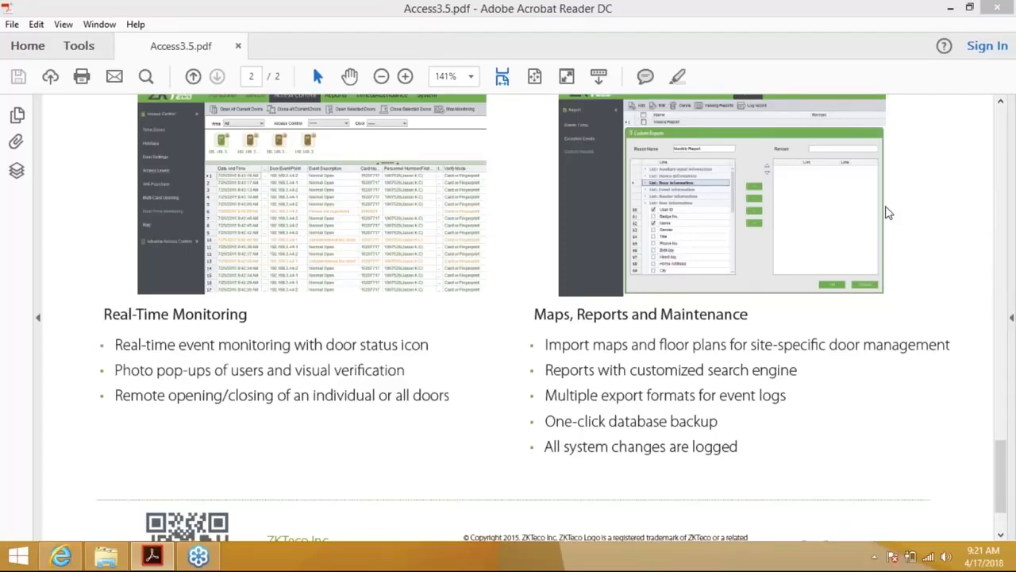
click(707, 24)
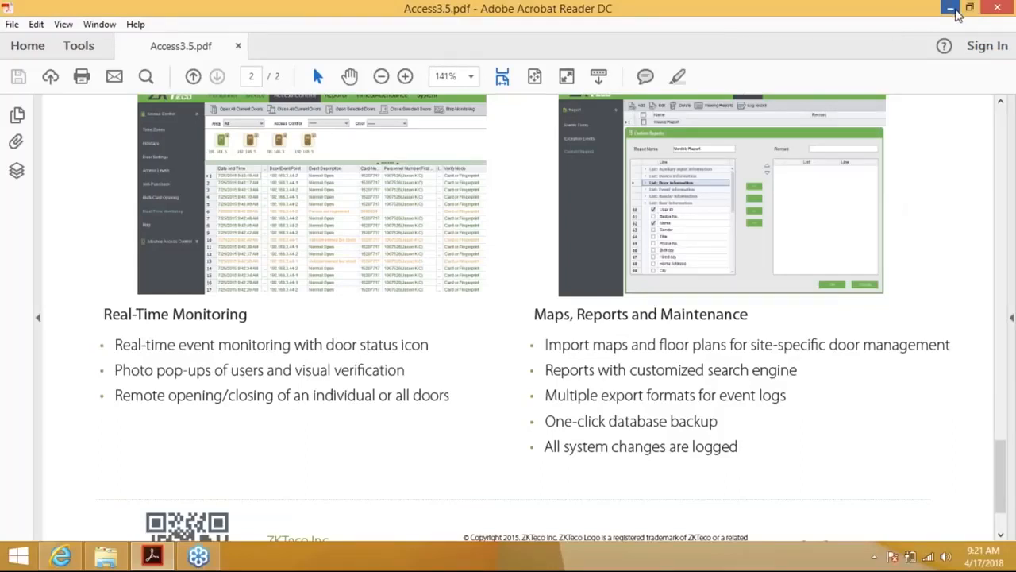
click(957, 14)
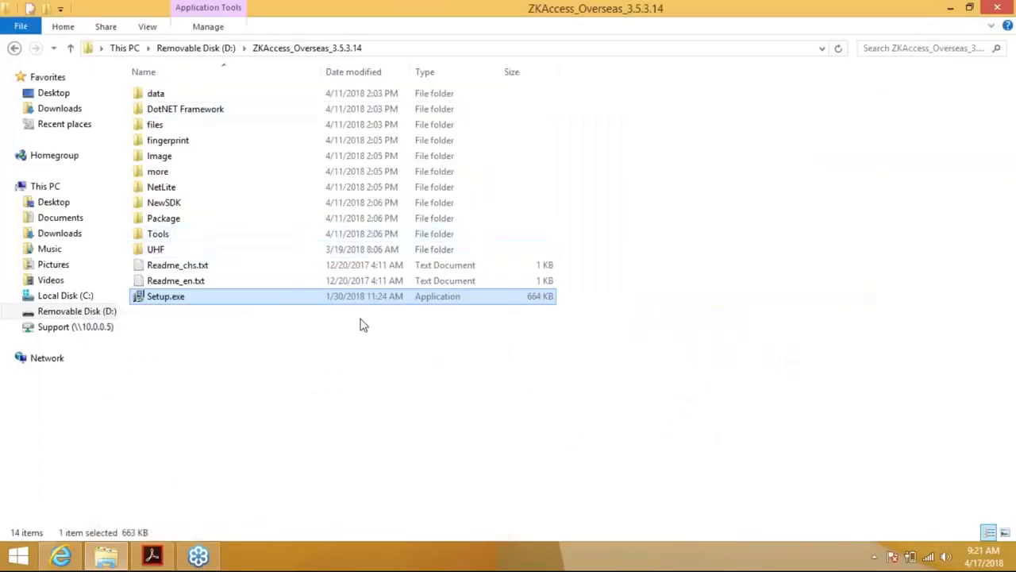
click(1003, 42)
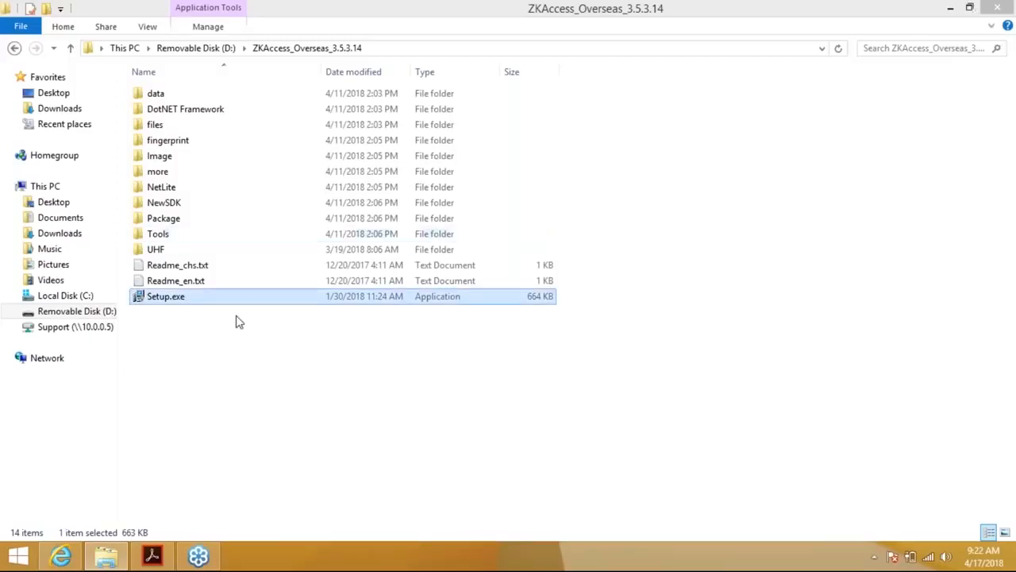
click(198, 305)
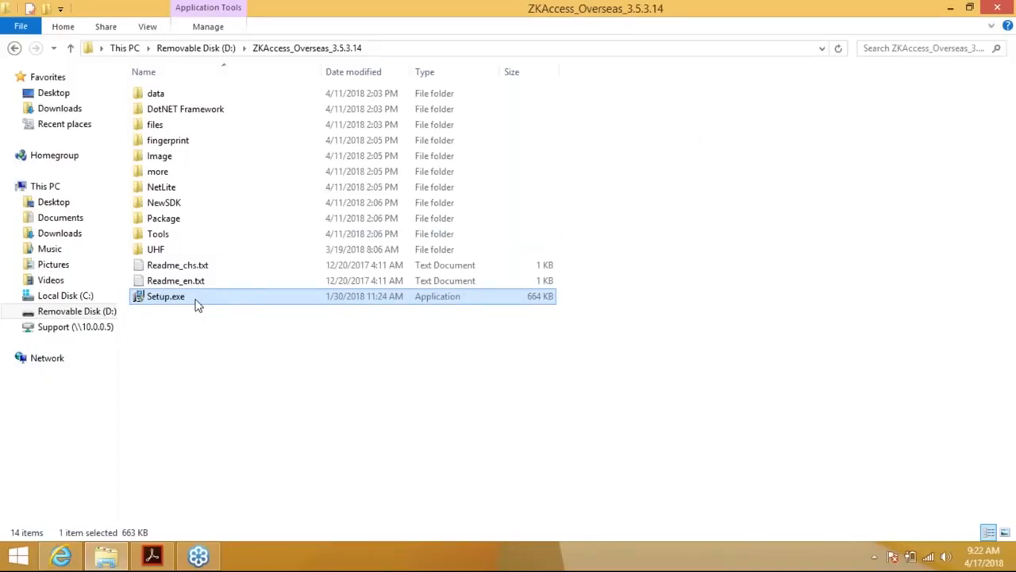
Launch Setup.exe and start the ZKAccess3.5 installer with English as the setup language
double_click(198, 306)
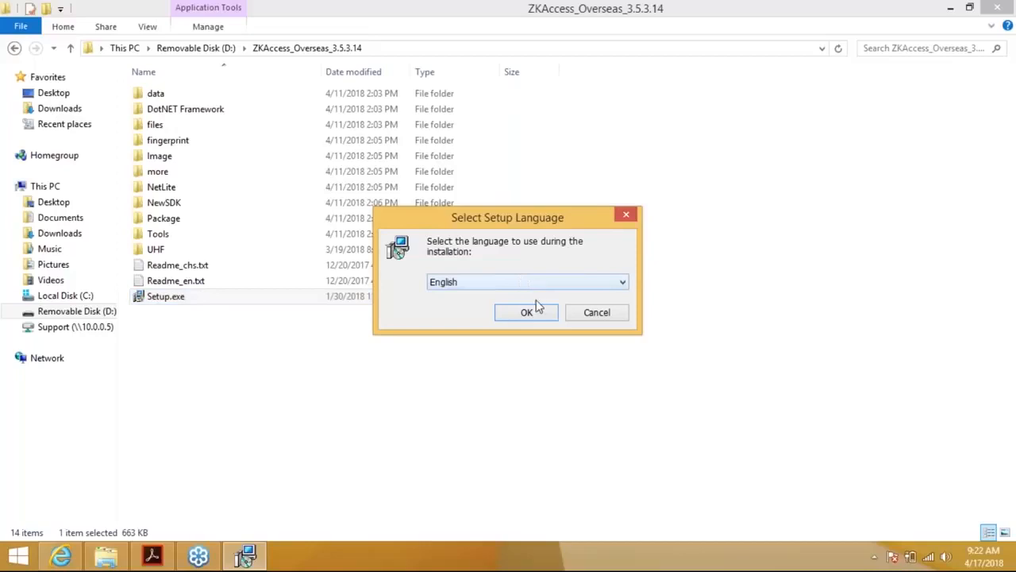
click(520, 284)
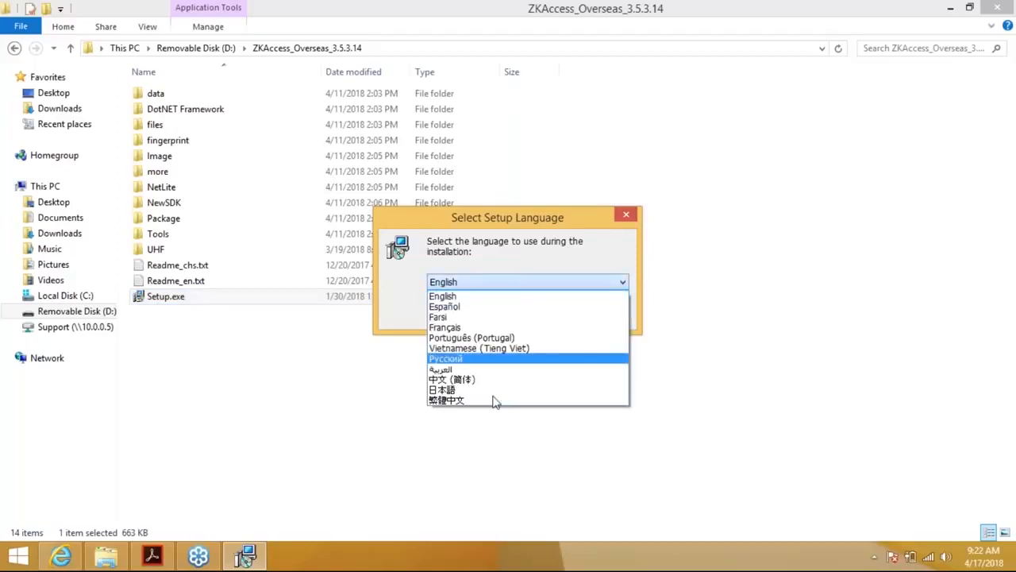
click(477, 279)
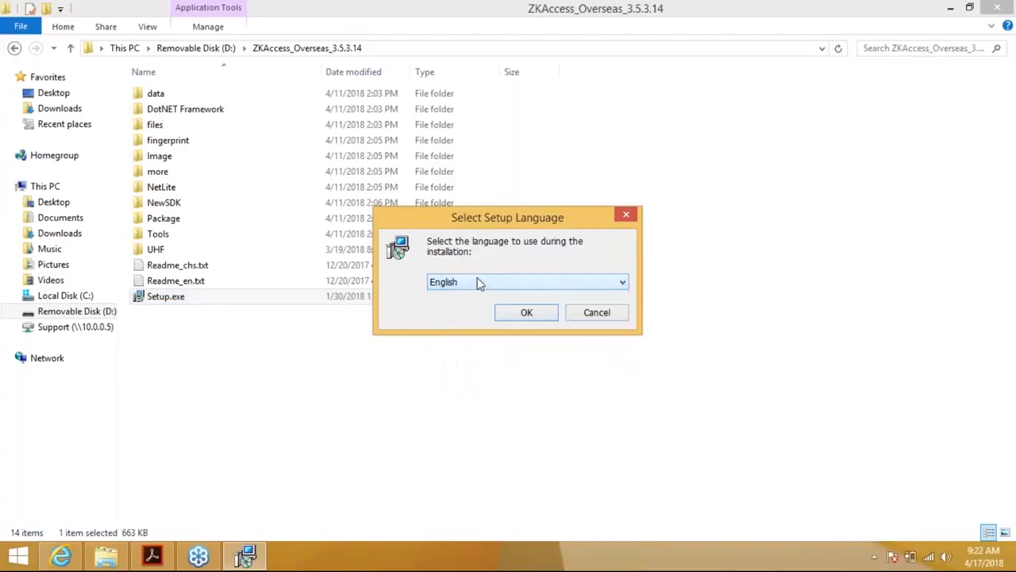
click(526, 314)
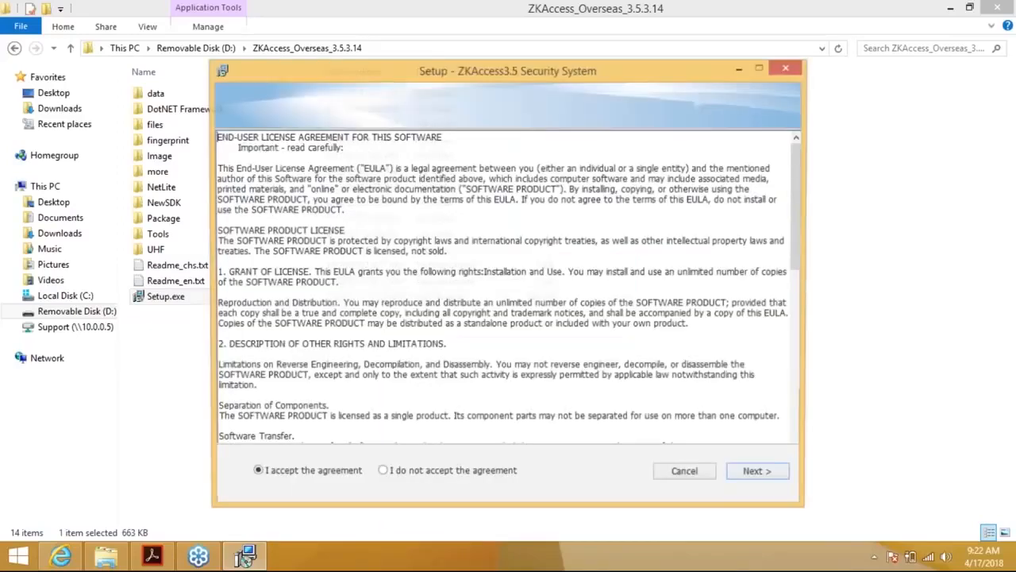
Accept the licence and keep the default install folder and Start Menu folder
click(757, 473)
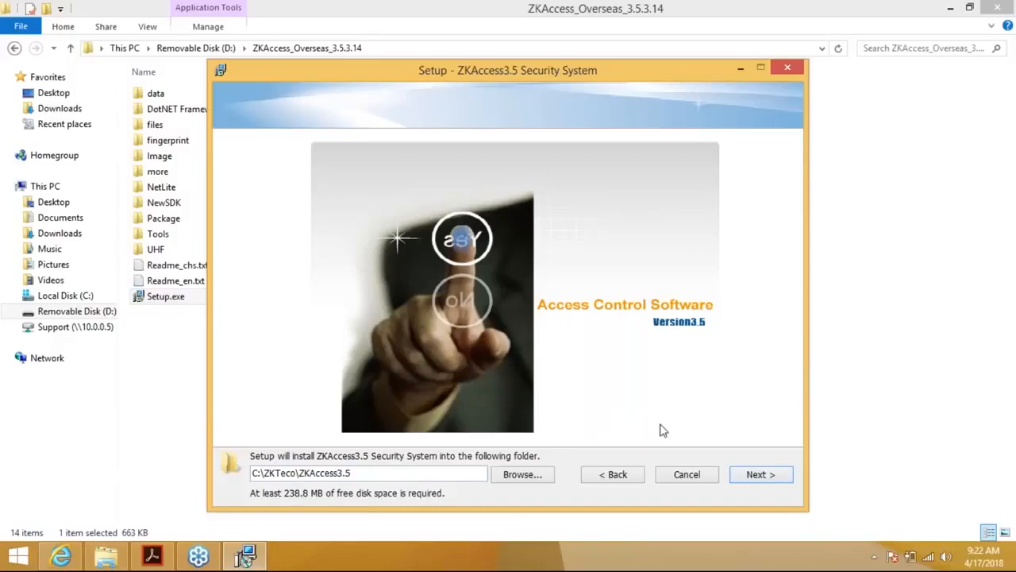
click(744, 474)
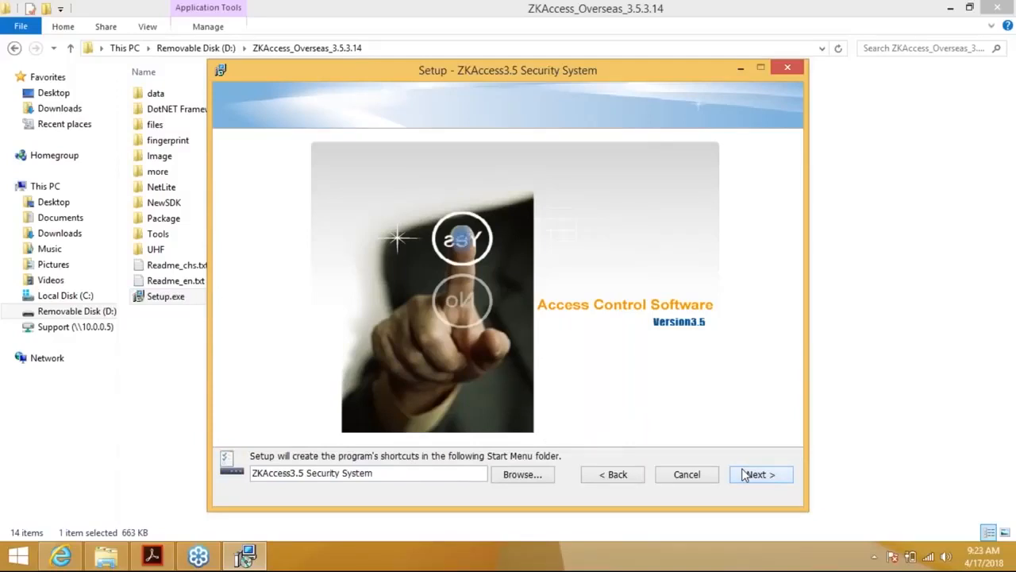
click(745, 474)
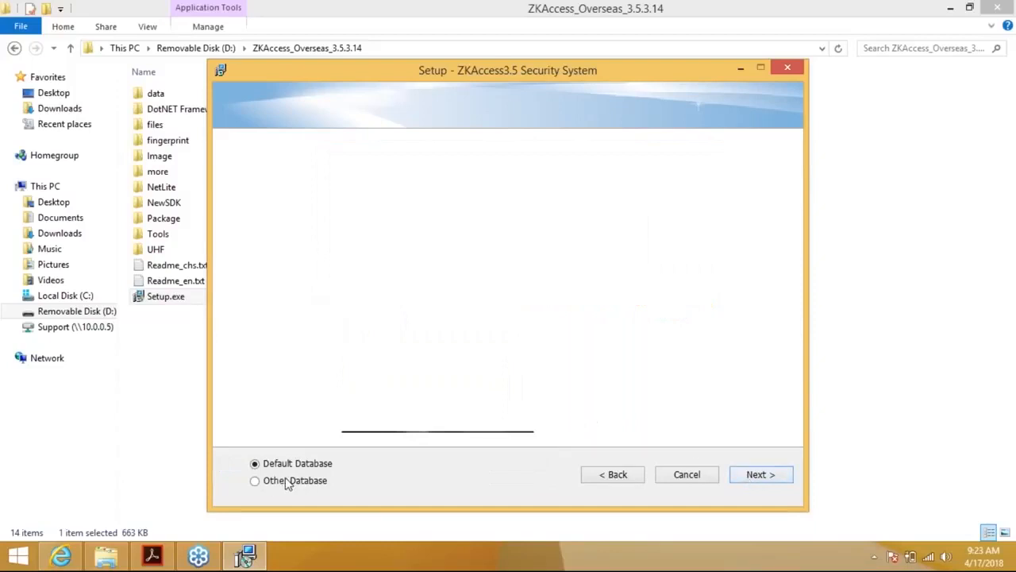
Cancel the SQL Server database configuration and select the Default Database option
click(256, 482)
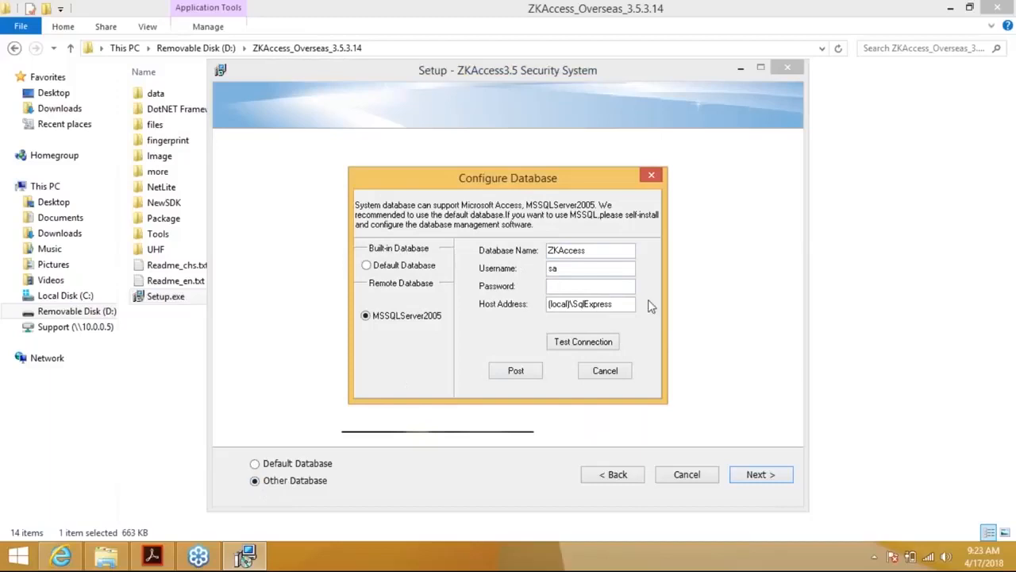
click(605, 371)
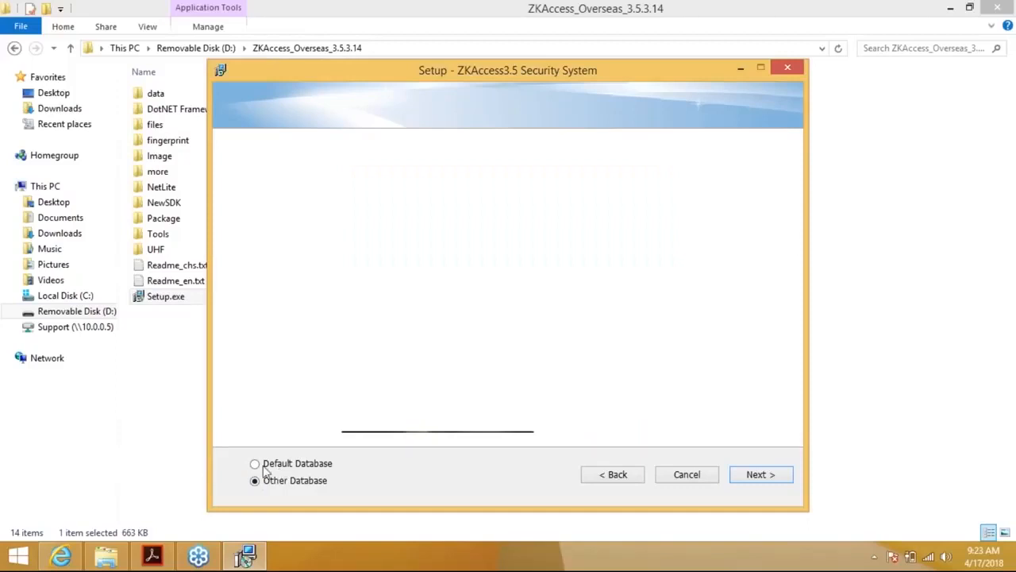
click(255, 464)
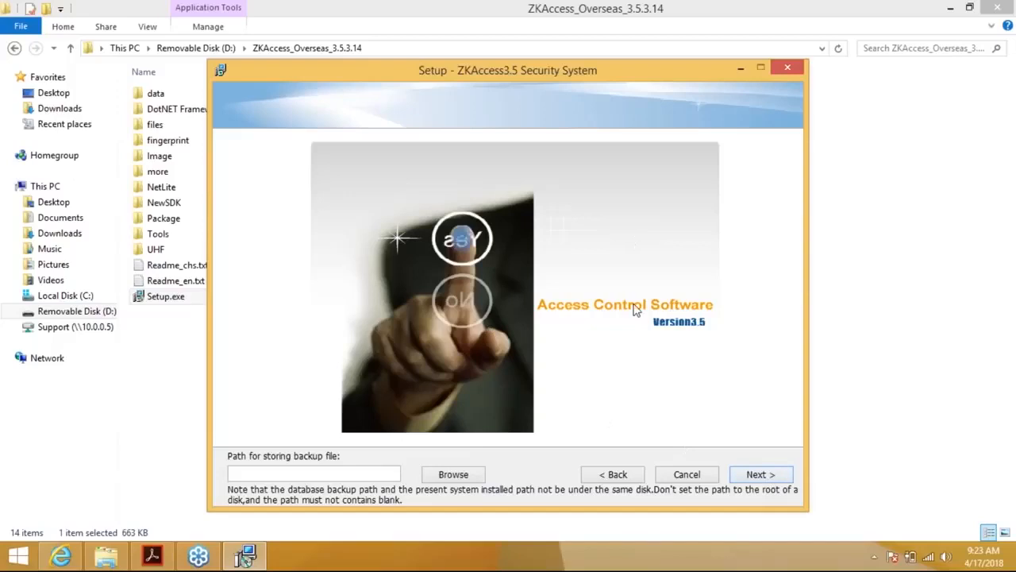
Make a new 'Access3.5 Backup' folder in the home folder as the backup path and continue
click(452, 478)
double_click(426, 254)
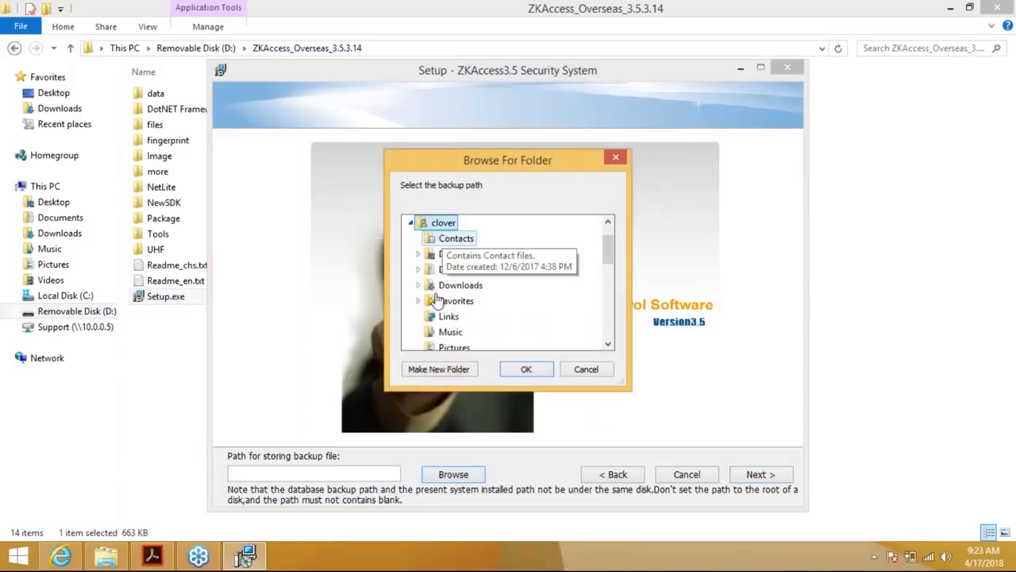
click(436, 370)
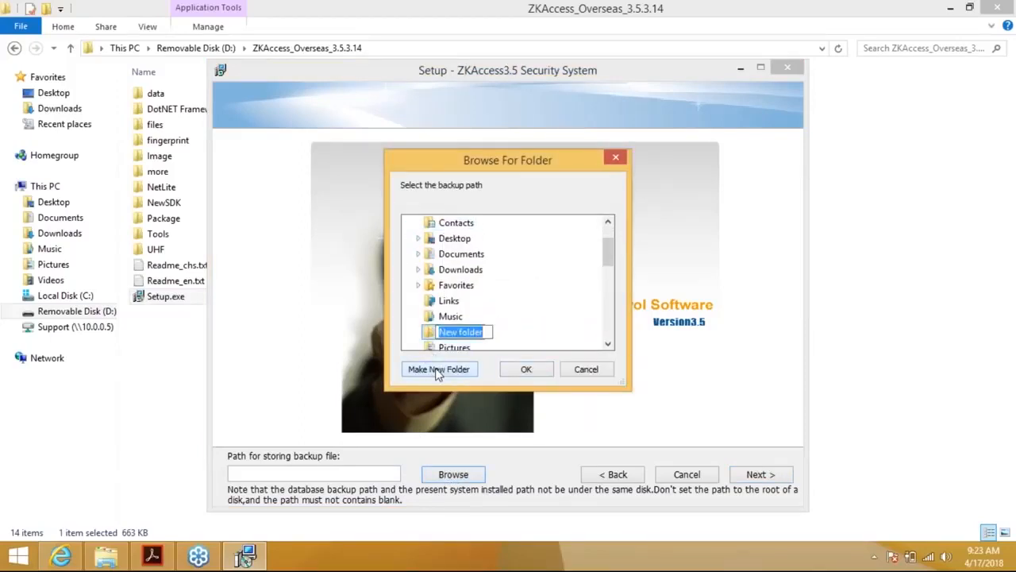
text(Ac)
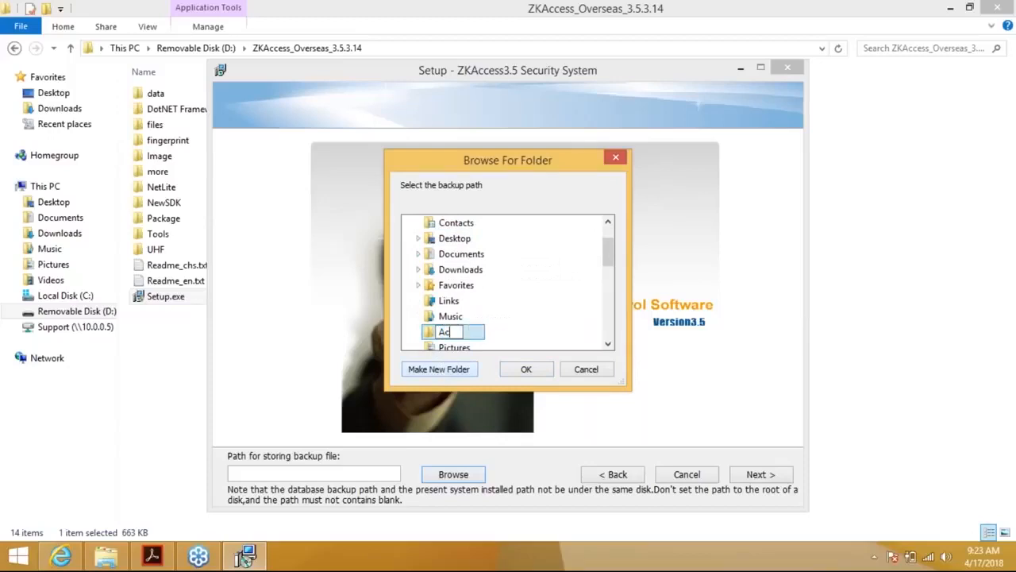
text(cess3.55)
key(BackSpace)
text(Backup)
key(Return)
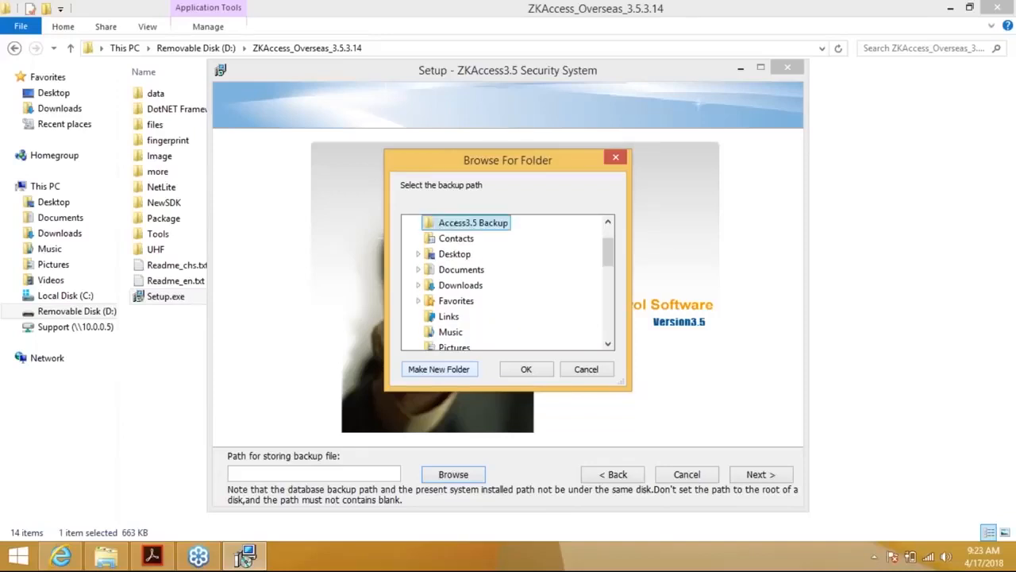
click(525, 369)
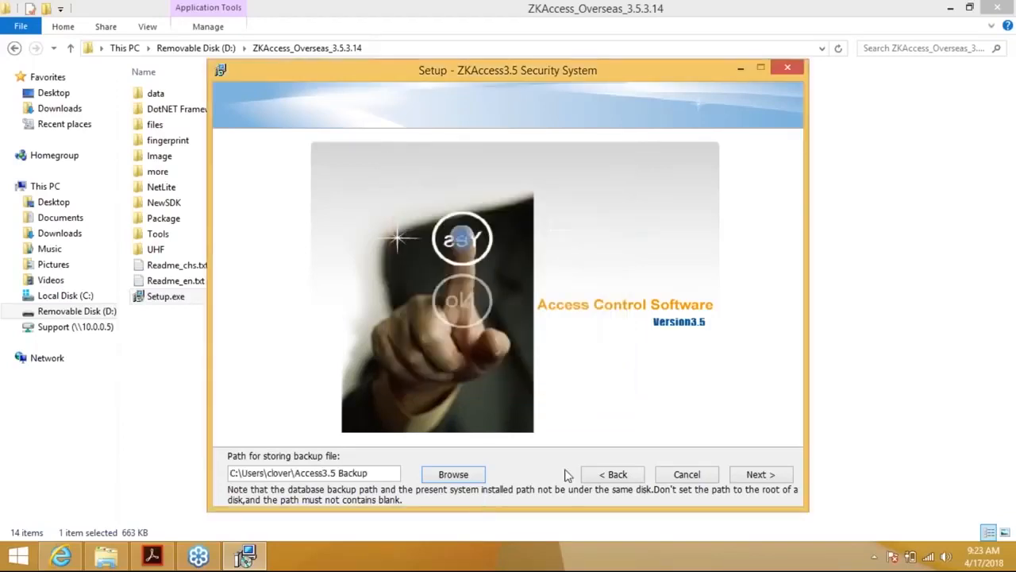
click(753, 480)
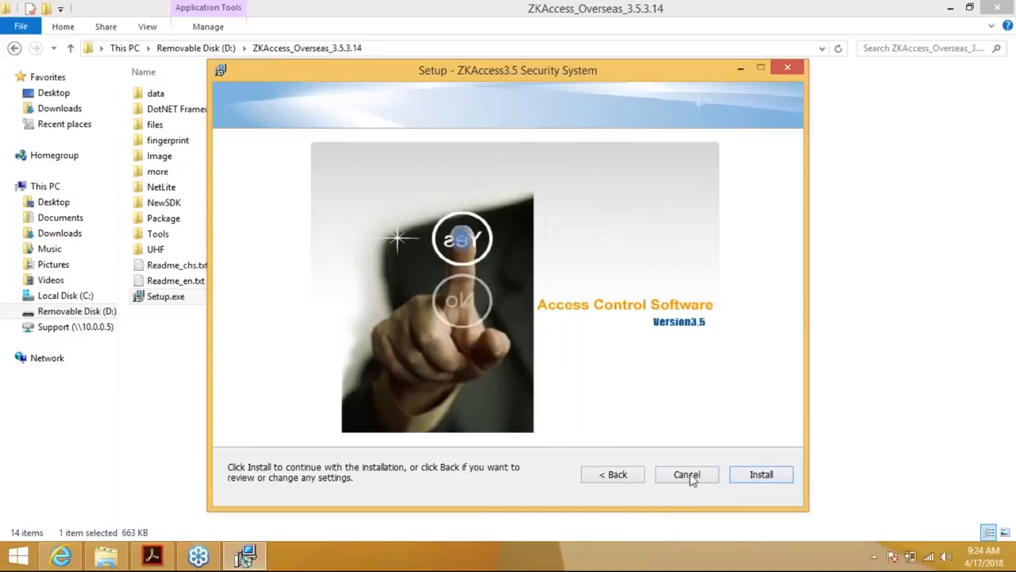
Install ZKAccess3.5 and wait until the Fingerprint Driver SDK wizard appears
click(760, 477)
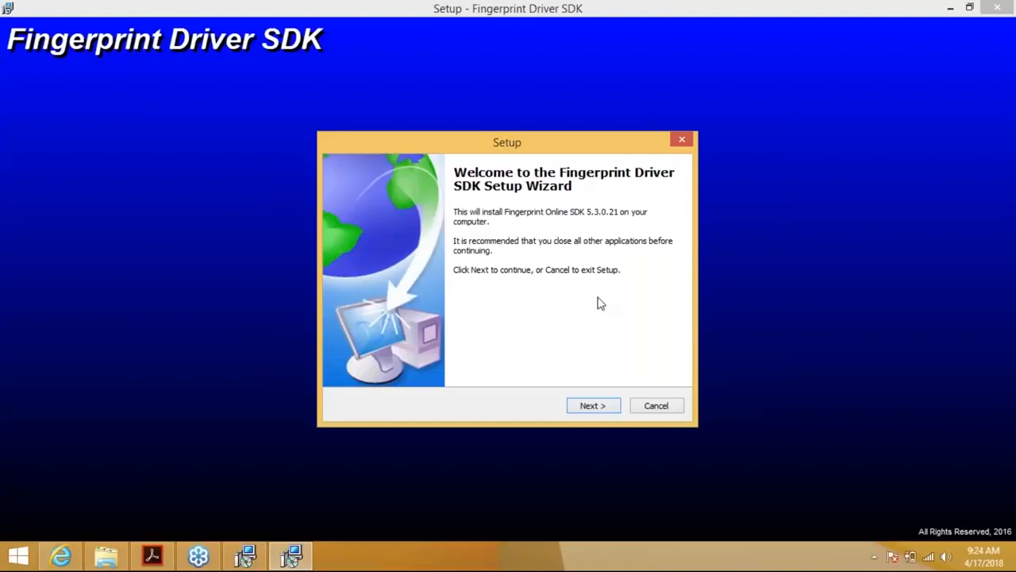
Install the Fingerprint Online SDK 5.3.0.21 through its setup wizard
click(596, 407)
click(595, 407)
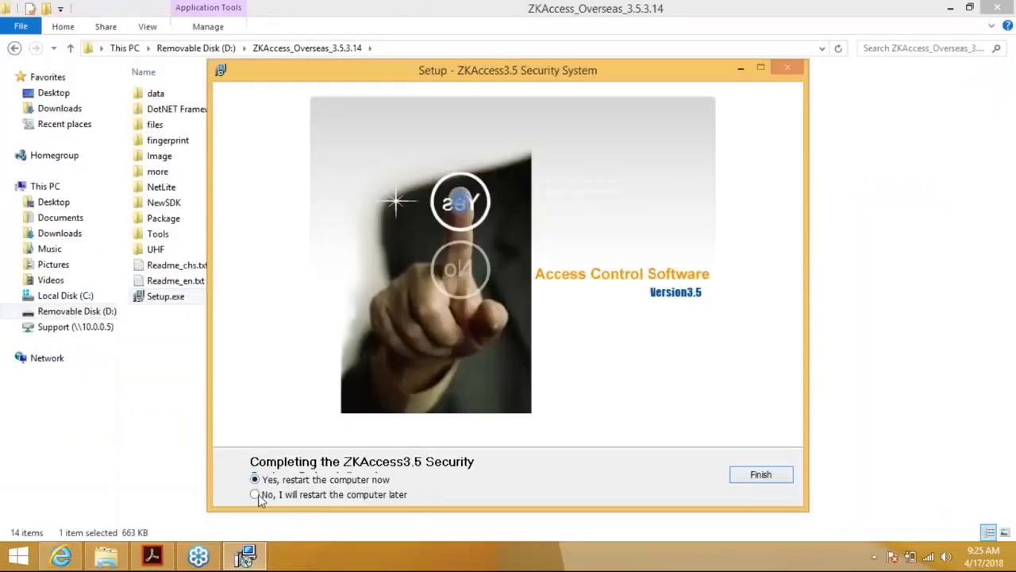
Finish setup choosing to restart later, then close the ZKAccess_Overseas_3.5.3.14 folder window
click(258, 497)
click(755, 477)
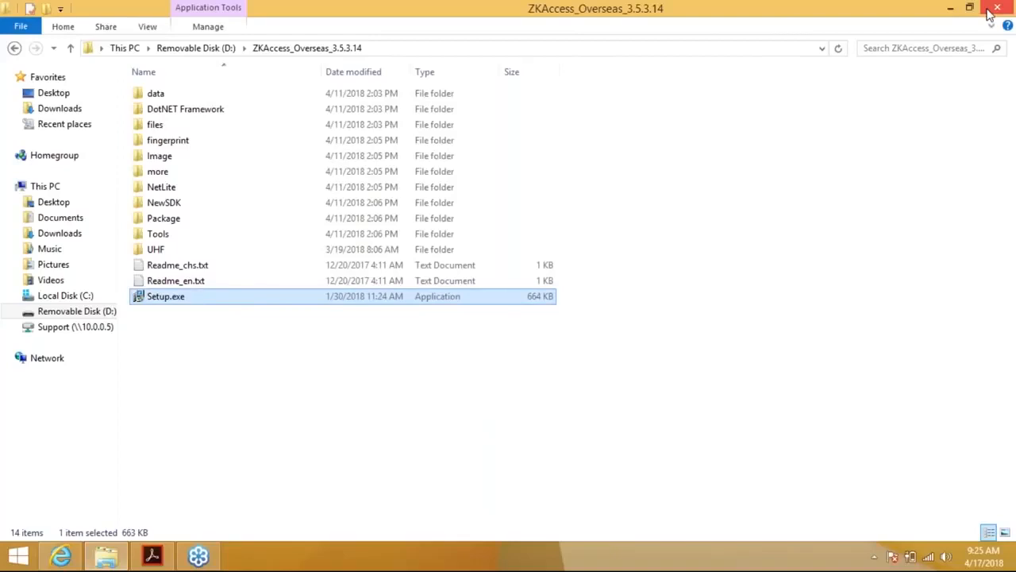
click(991, 14)
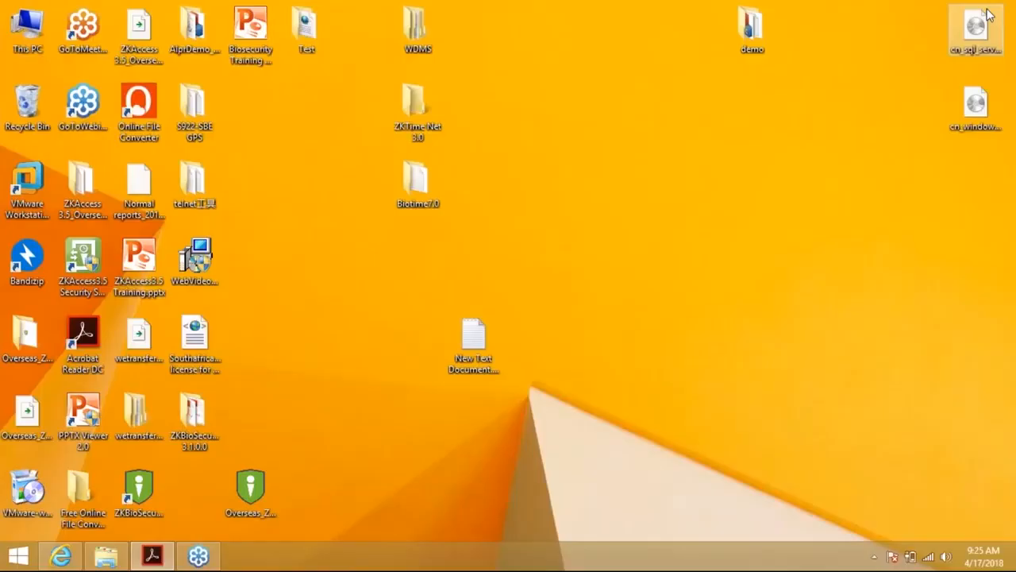
Launch ZKAccess3.5 from its desktop shortcut and move the login window aside
drag(83, 262, 585, 115)
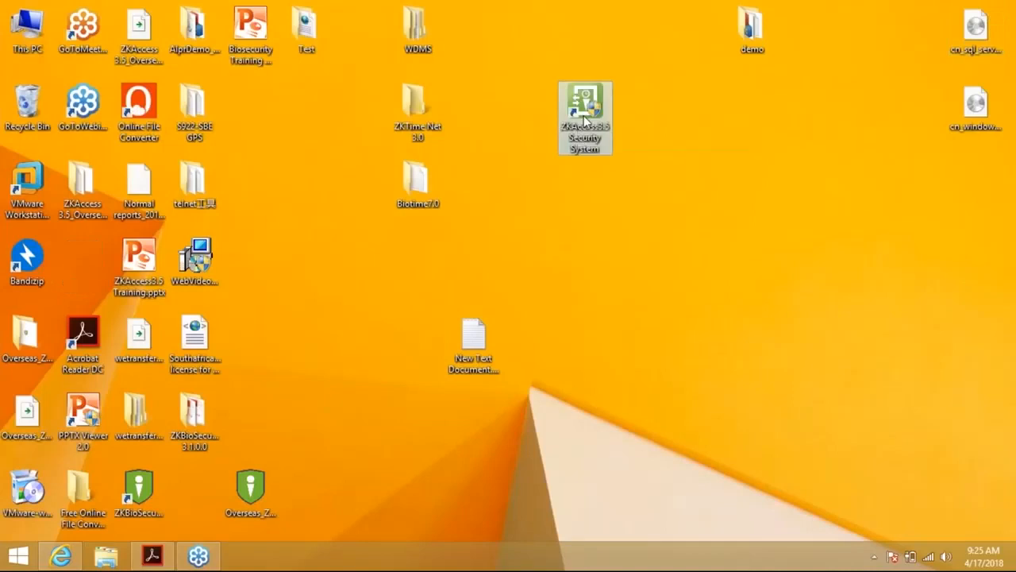
double_click(585, 120)
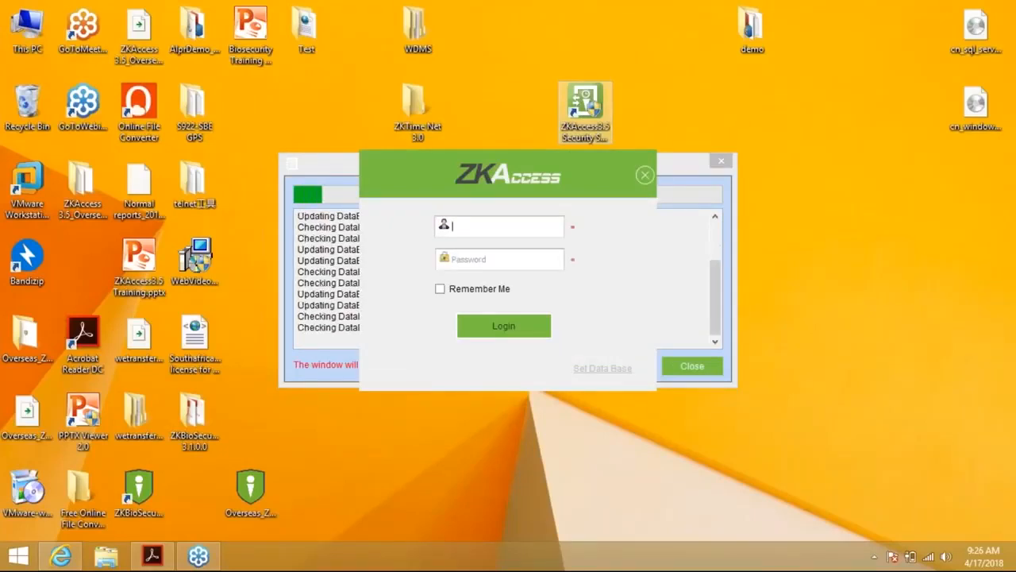
drag(527, 154, 706, 162)
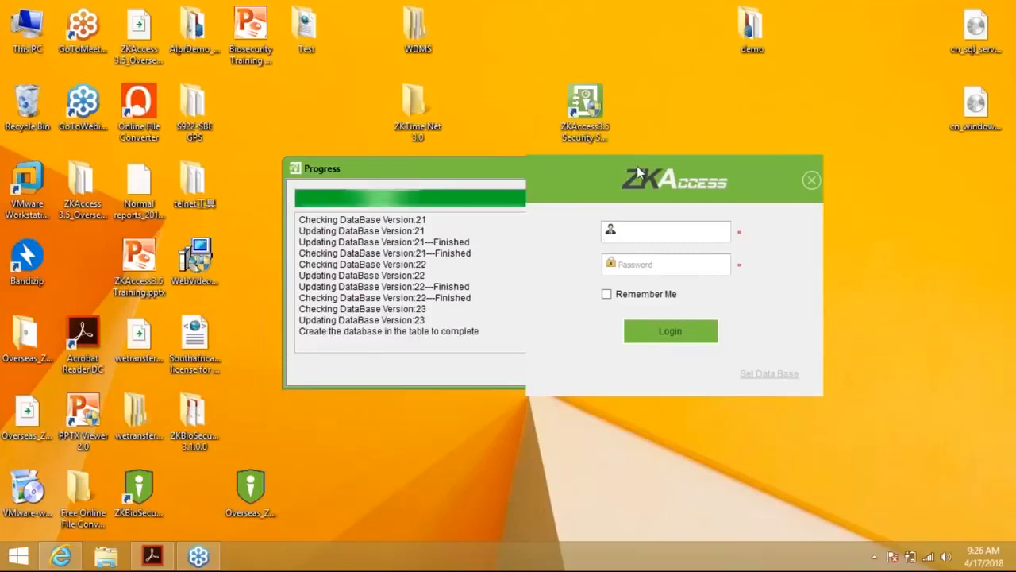
drag(637, 166, 588, 125)
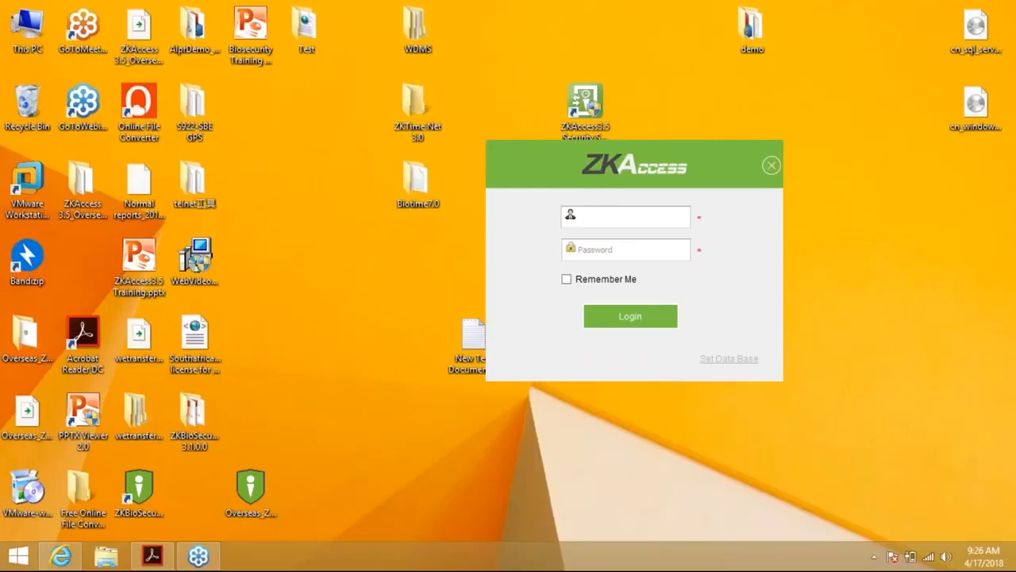
Log in with username admin and its password, with Remember Me ticked
text(admin)
key(Tab)
text(admin)
key(Tab)
key(space)
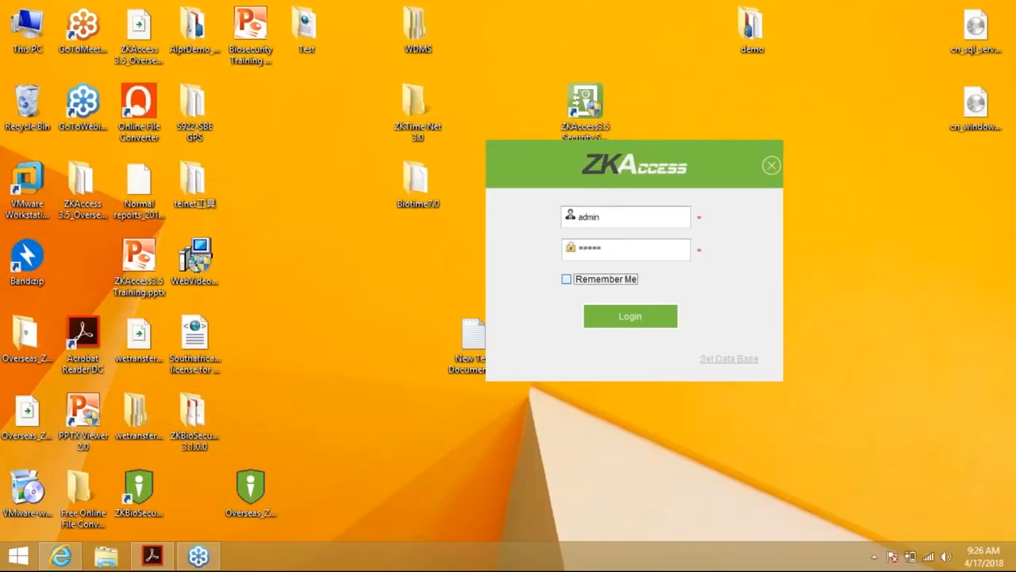
click(634, 314)
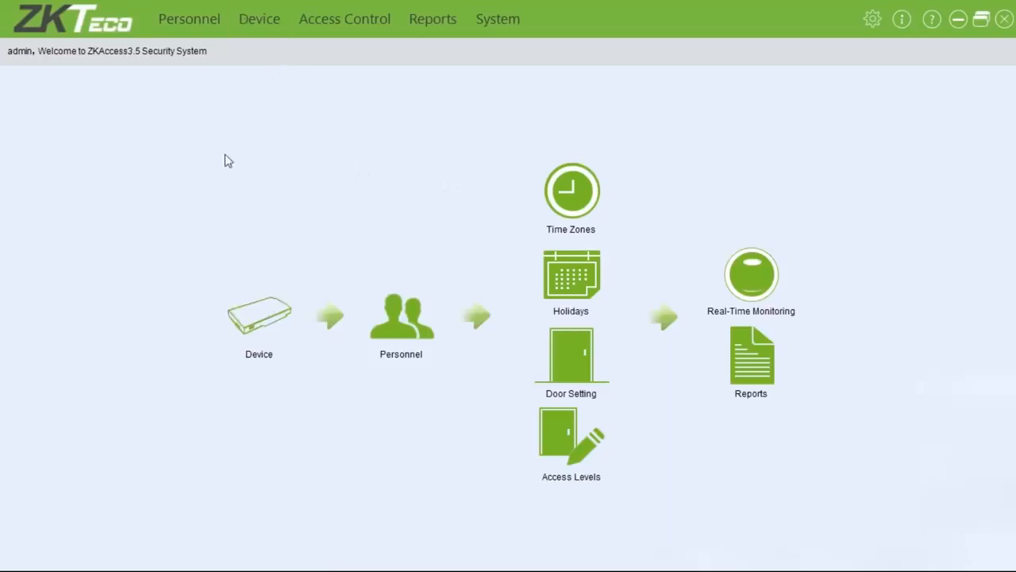
Show the Device module's Area list, containing only default area 1
click(282, 316)
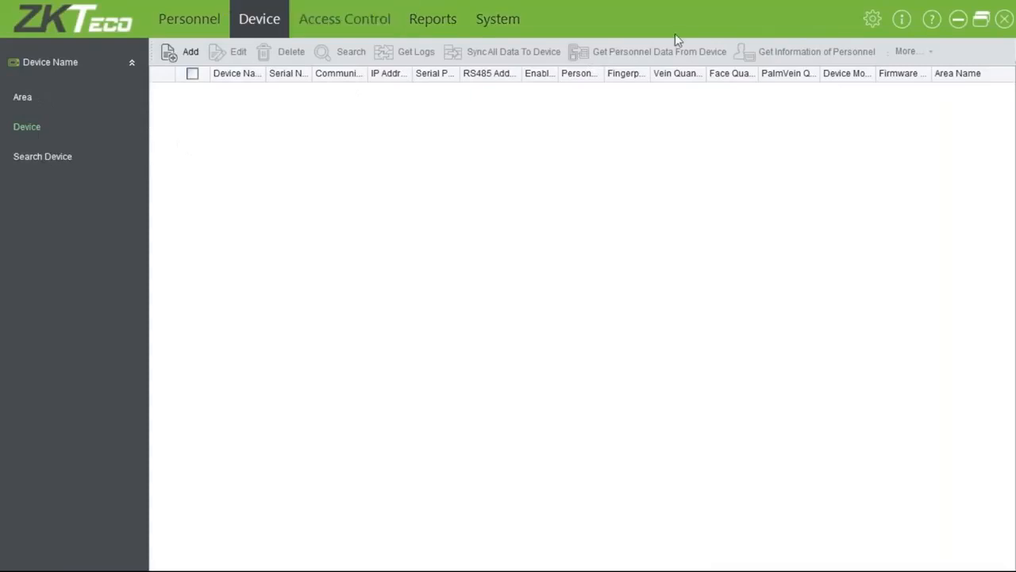
click(23, 96)
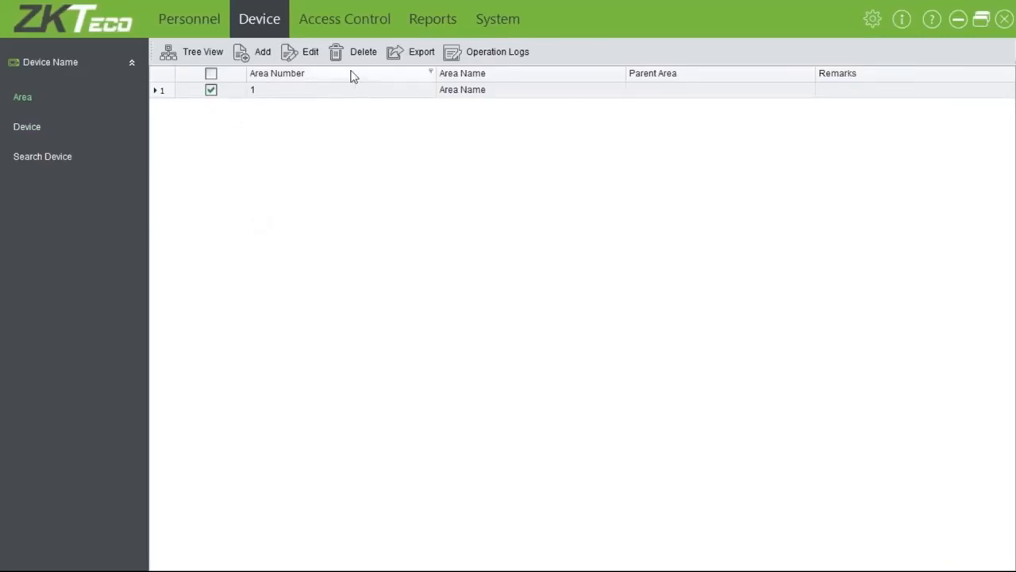
Rename the default area 1 to ZKTeco Office
click(314, 63)
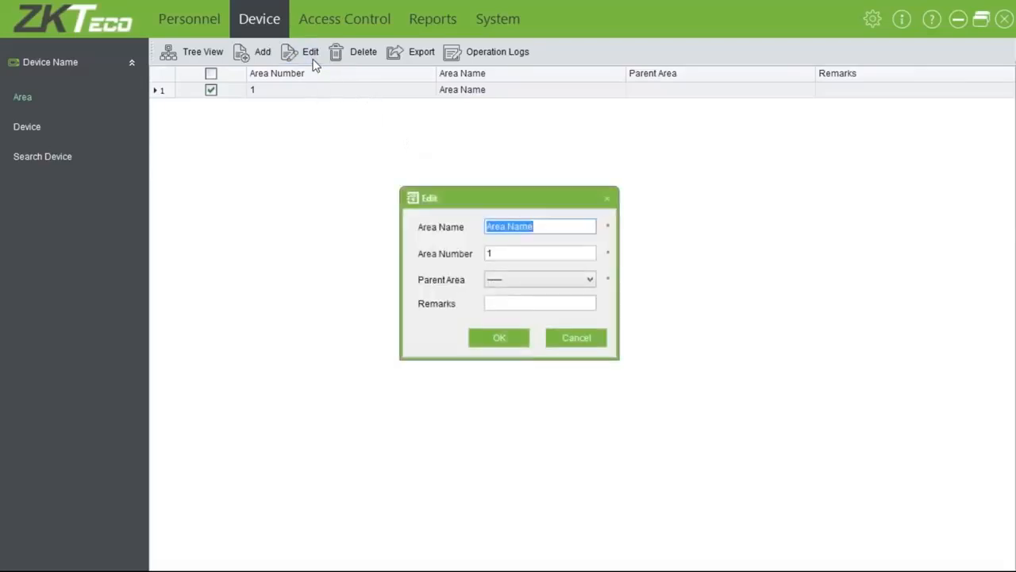
text(ZKTec)
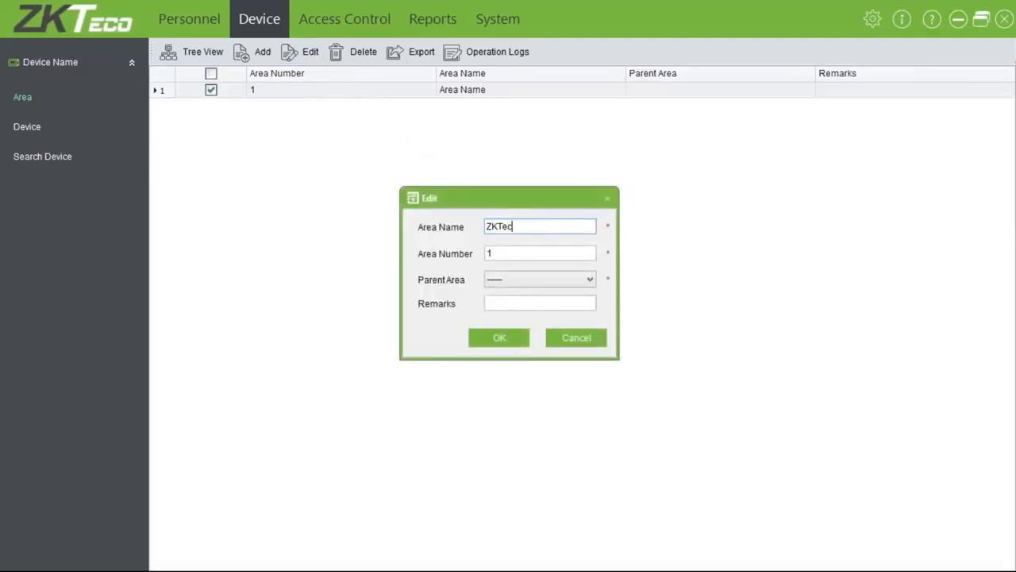
text(o Office)
key(Tab)
key(Tab)
key(Tab)
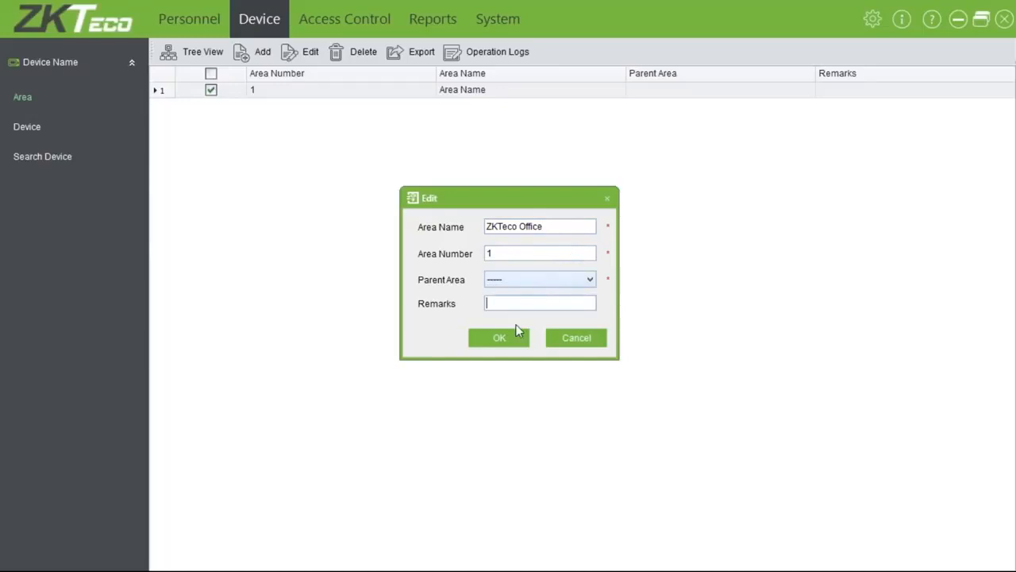
click(508, 340)
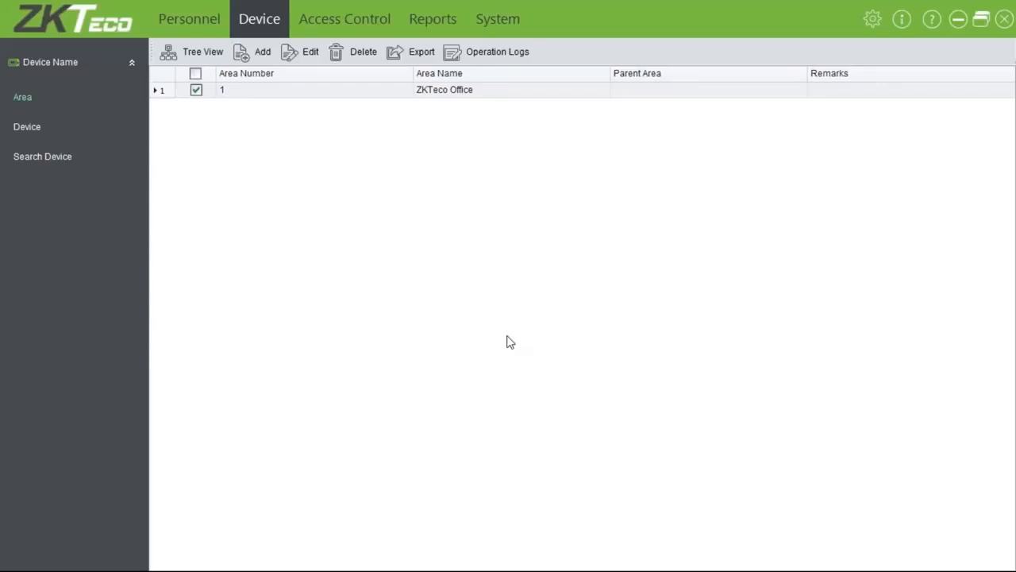
Add area number 2 named Repairs under the ZKTeco Office parent area
click(262, 50)
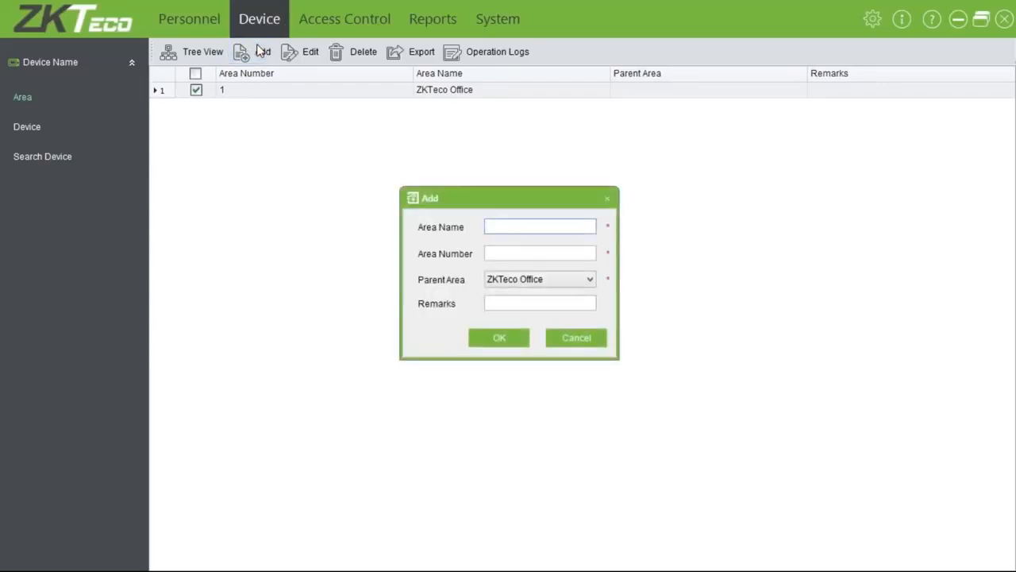
text(Repairs Depaet)
key(BackSpace)
key(BackSpace)
key(BackSpace)
key(BackSpace)
key(BackSpace)
key(BackSpace)
key(BackSpace)
key(Tab)
text(2)
key(Tab)
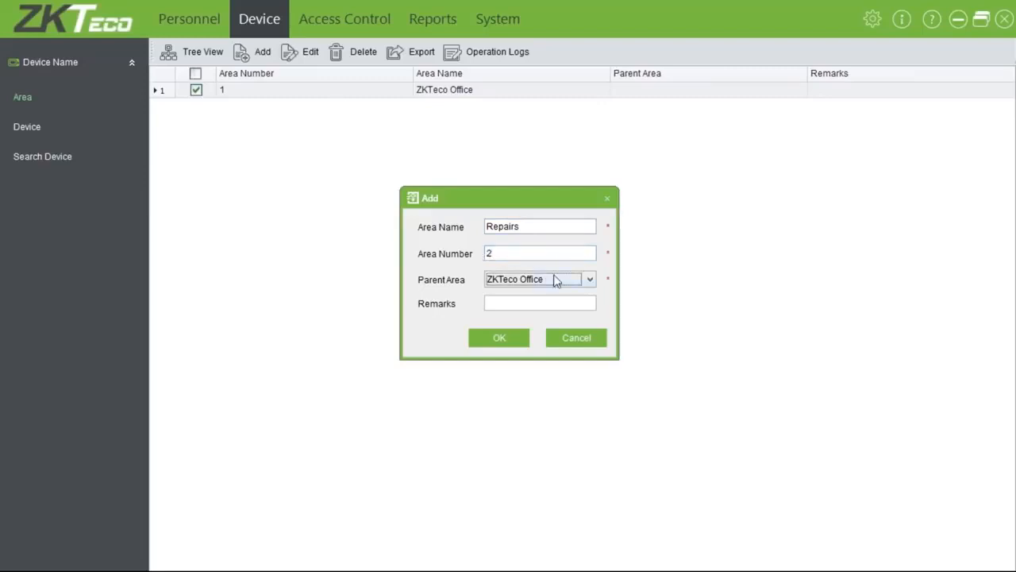
click(497, 339)
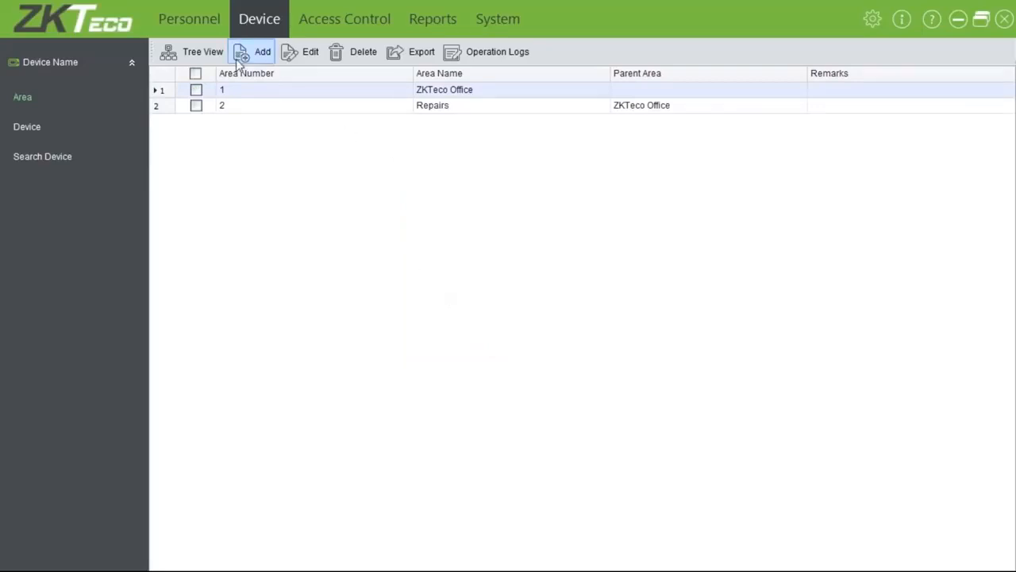
click(210, 56)
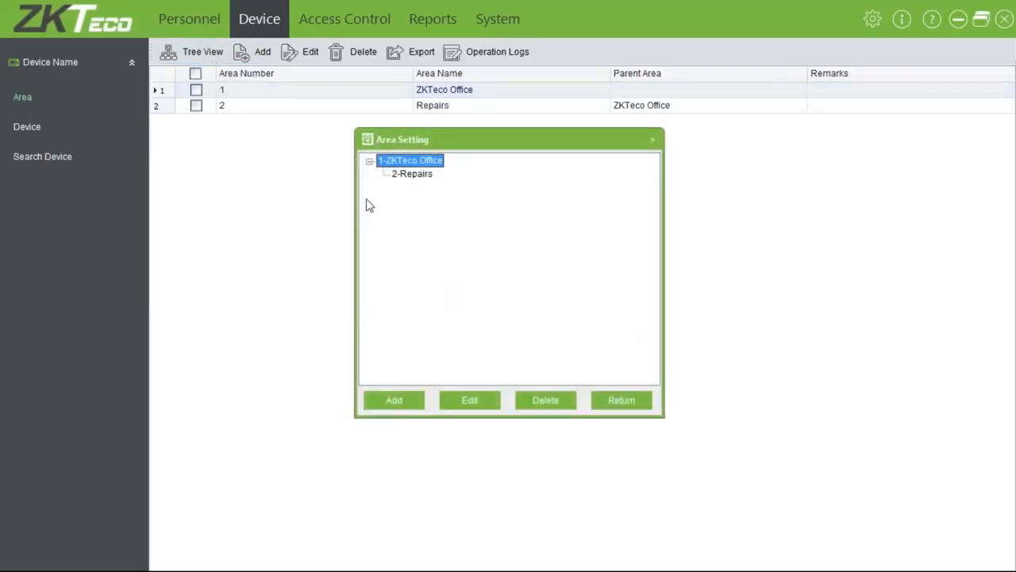
click(422, 175)
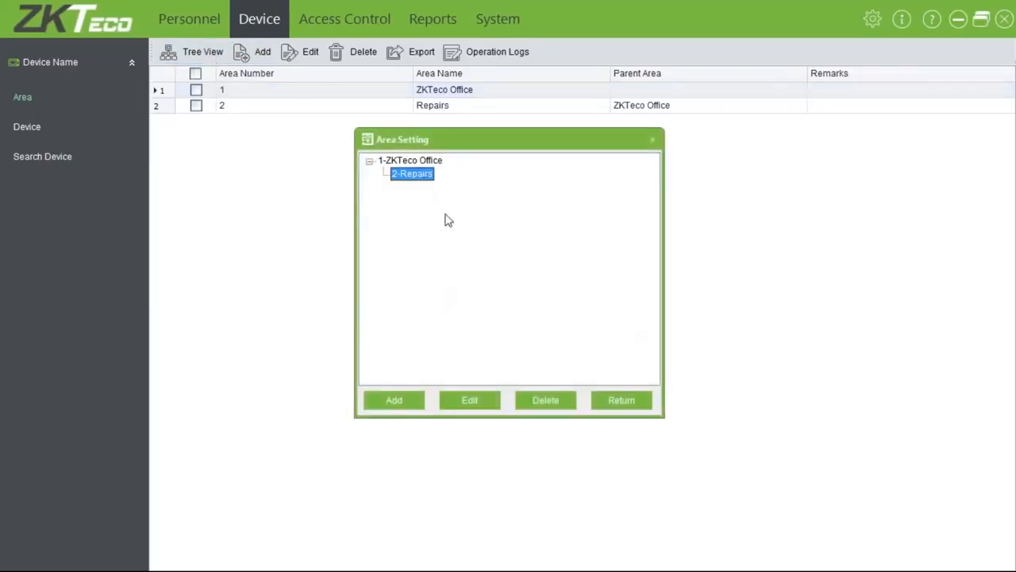
click(597, 403)
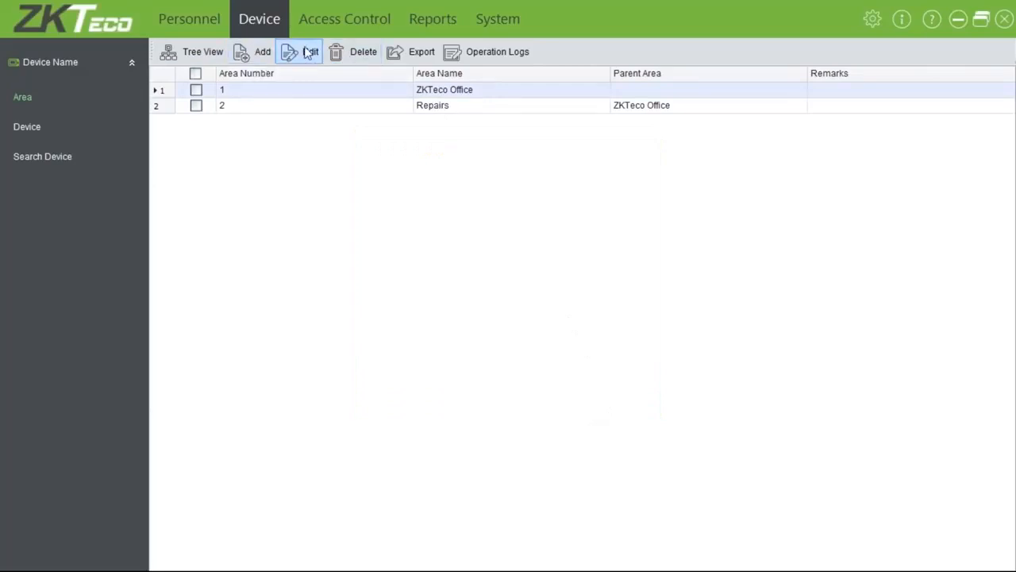
click(412, 54)
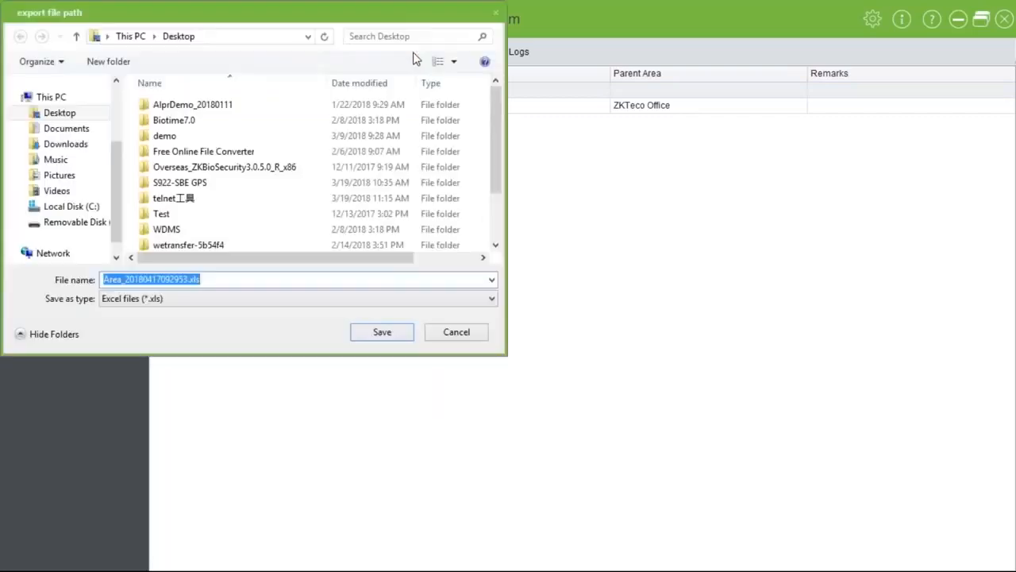
click(205, 298)
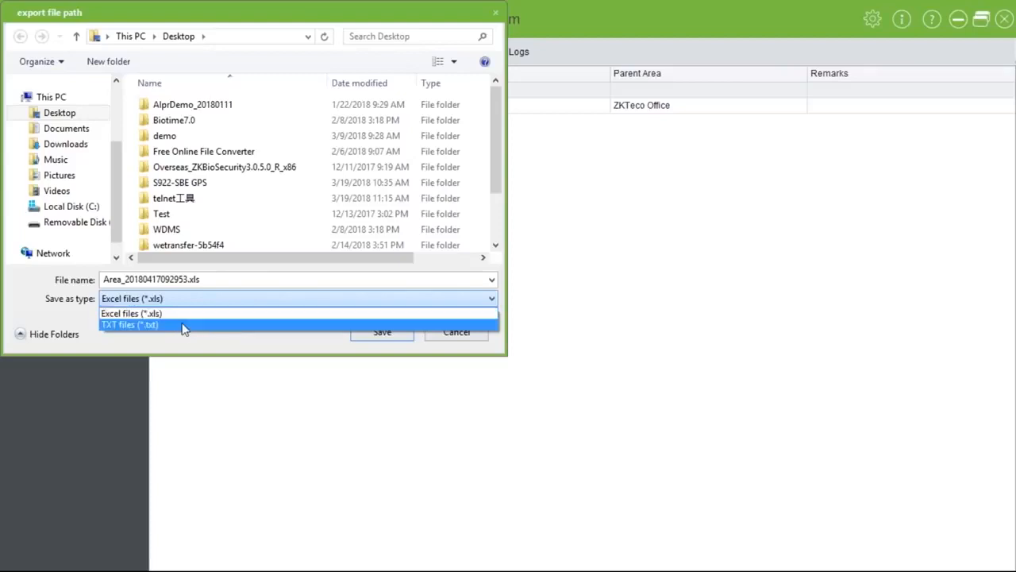
click(362, 373)
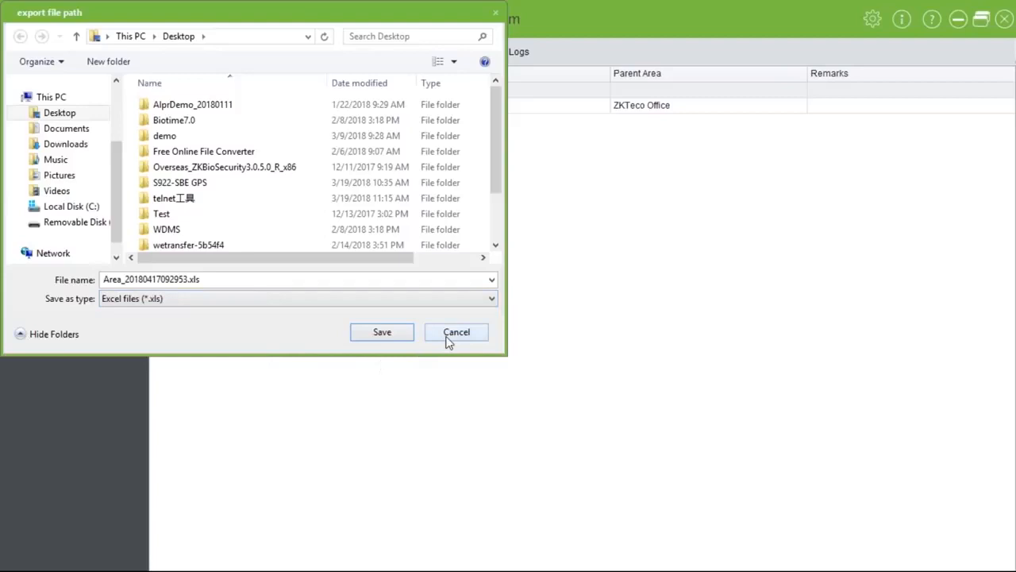
click(449, 337)
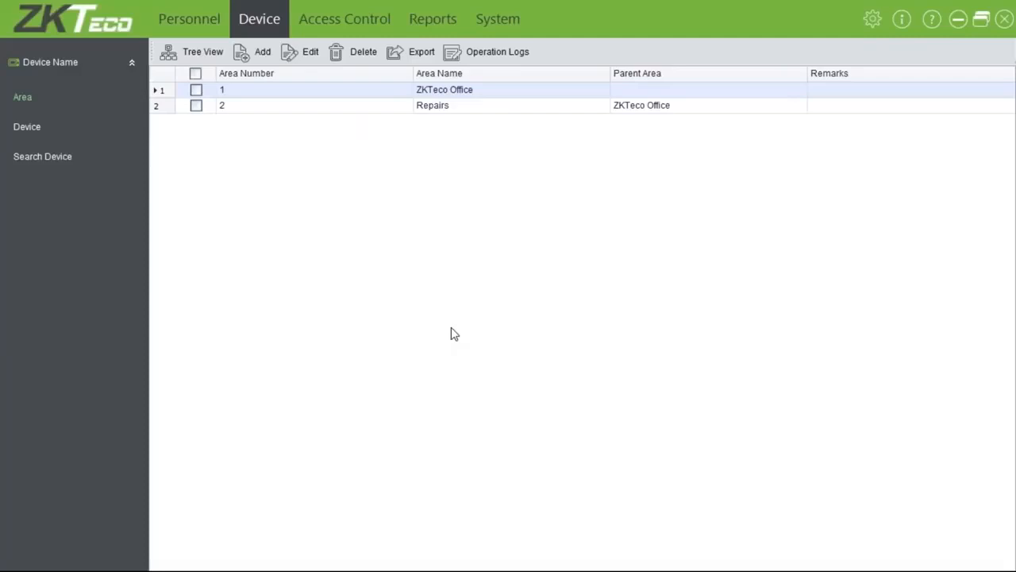
Search the network for controllers, find none, and return to the empty device list
click(30, 129)
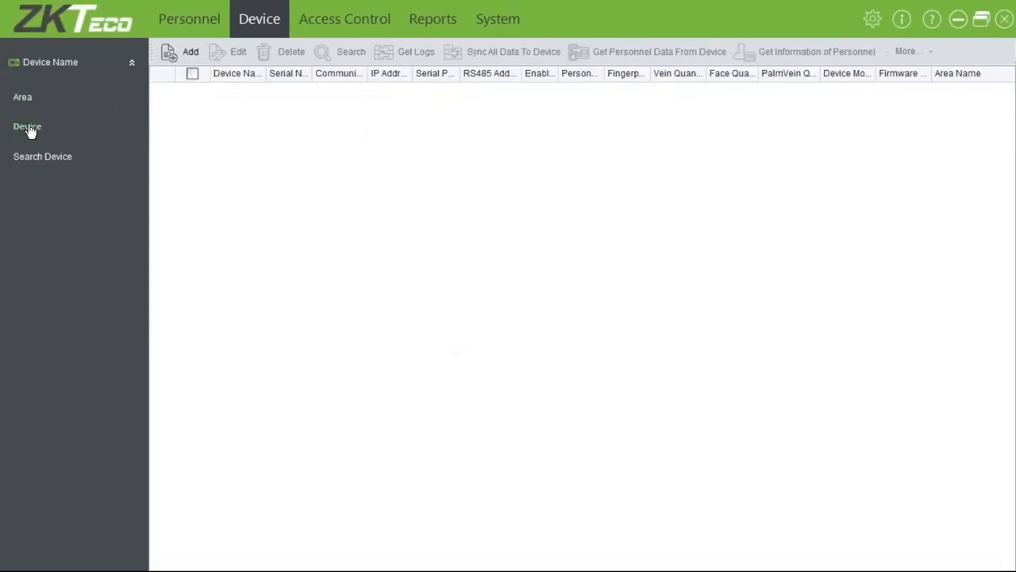
click(51, 163)
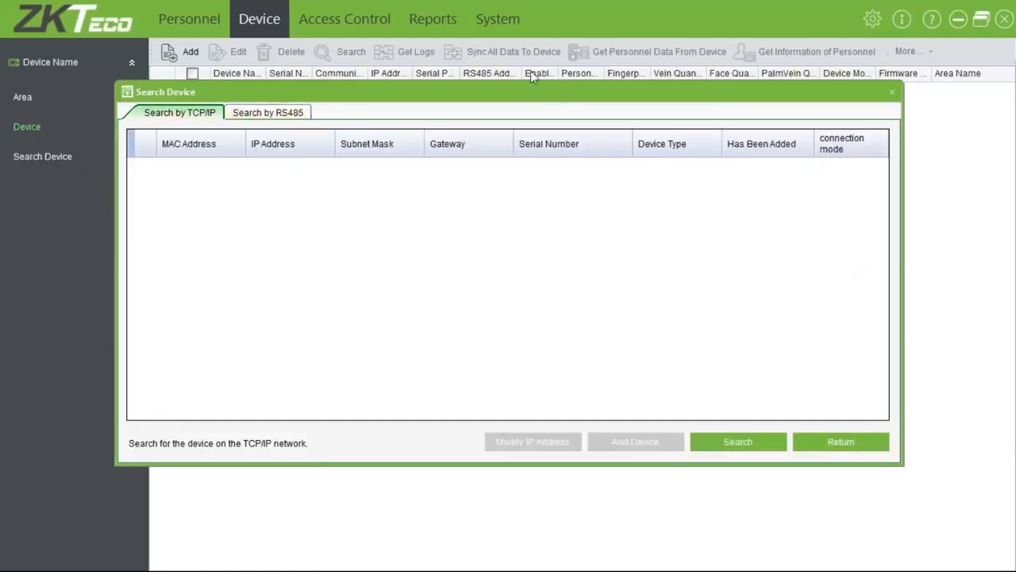
click(734, 439)
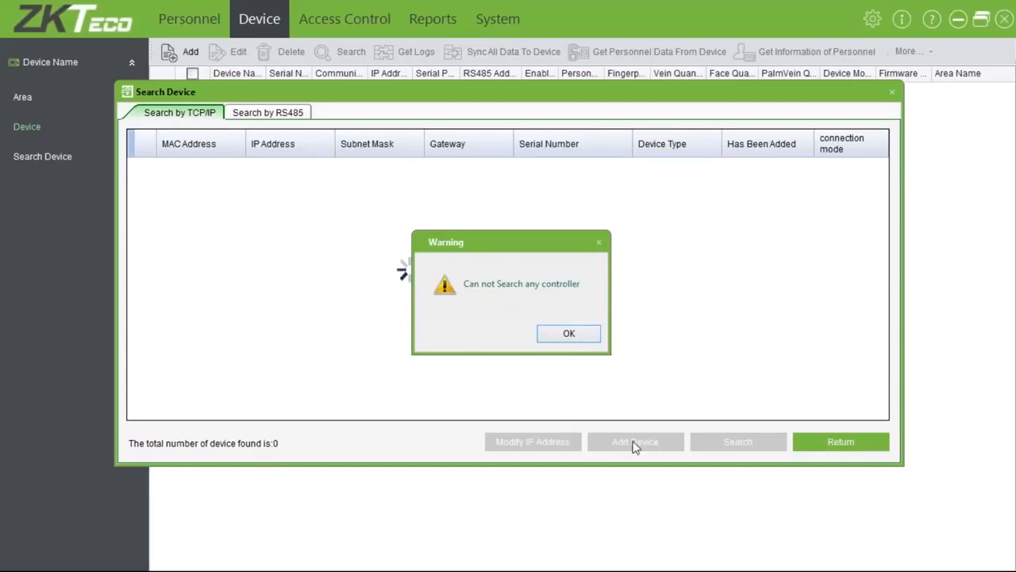
click(569, 334)
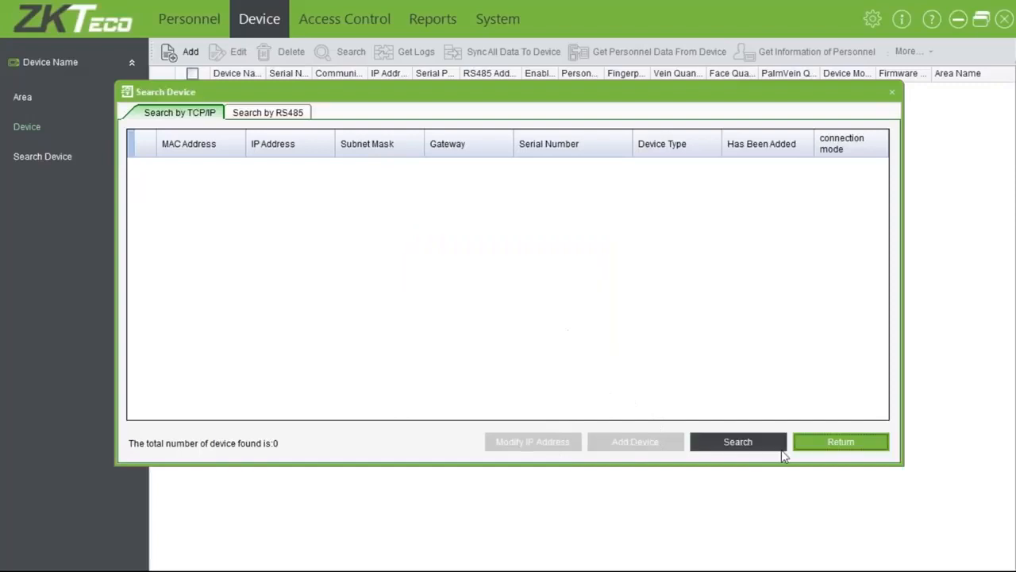
click(799, 450)
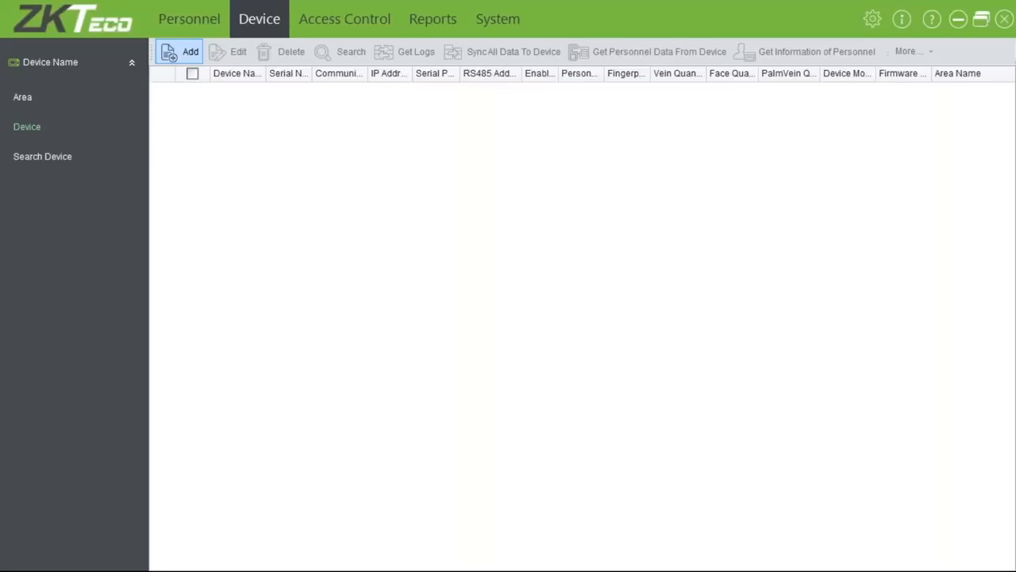
Start adding a device using the Professional Mode parameter form
click(181, 51)
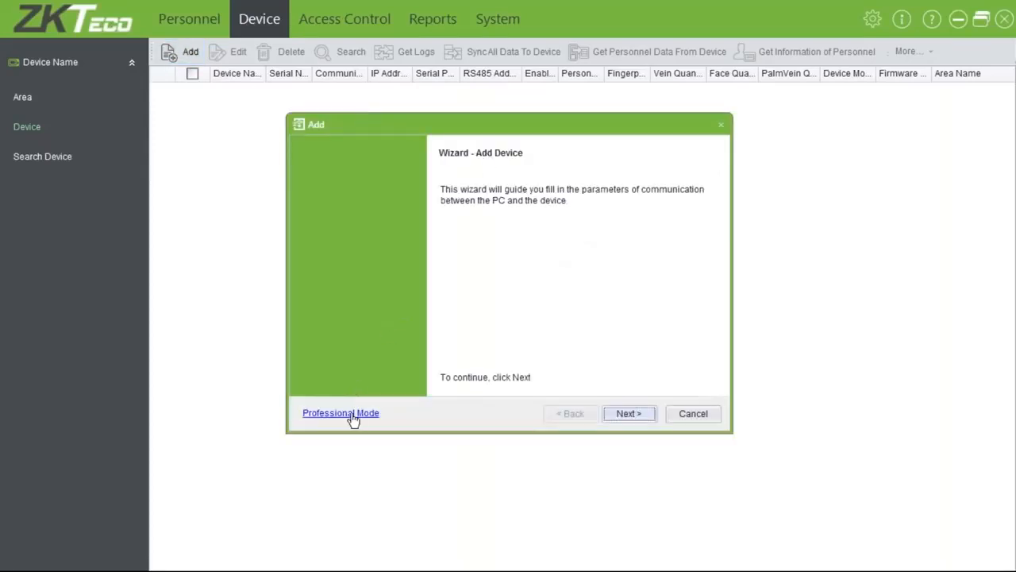
click(352, 413)
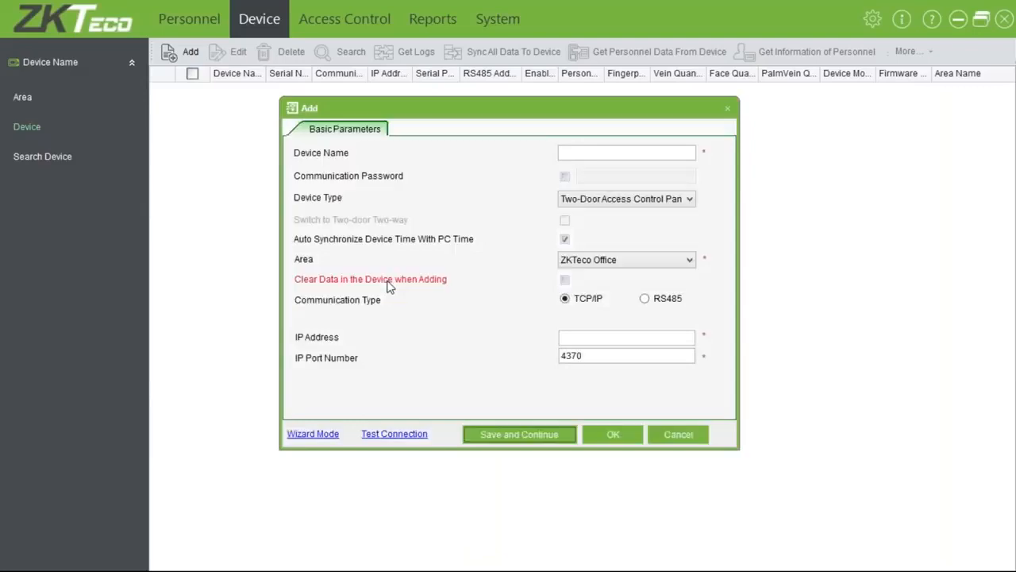
click(592, 154)
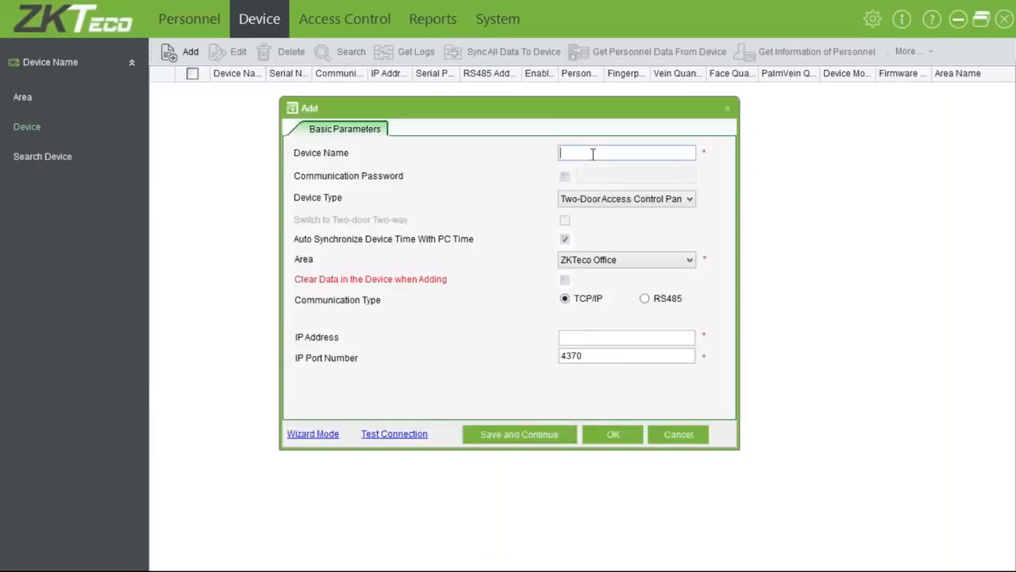
click(295, 438)
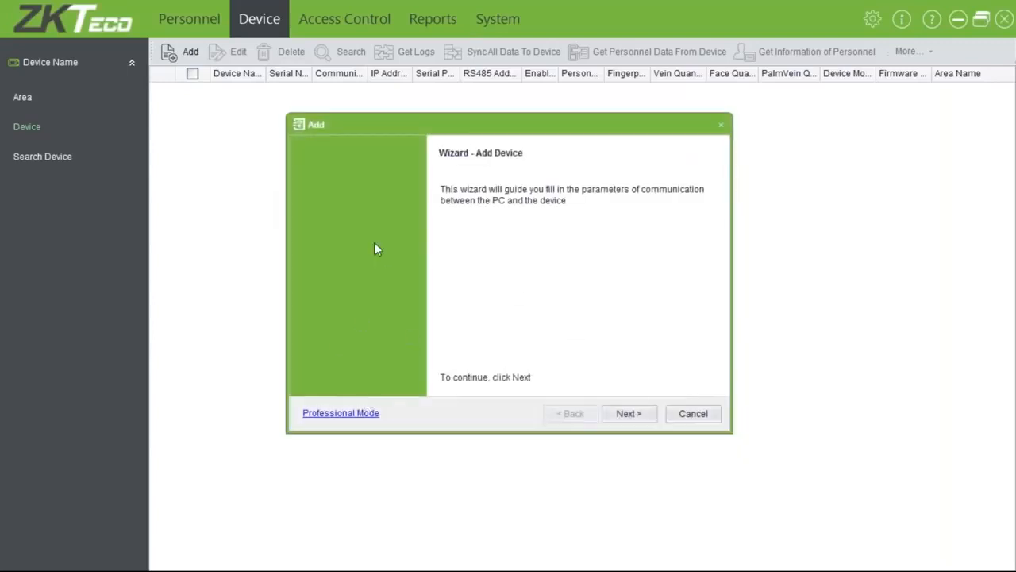
click(333, 420)
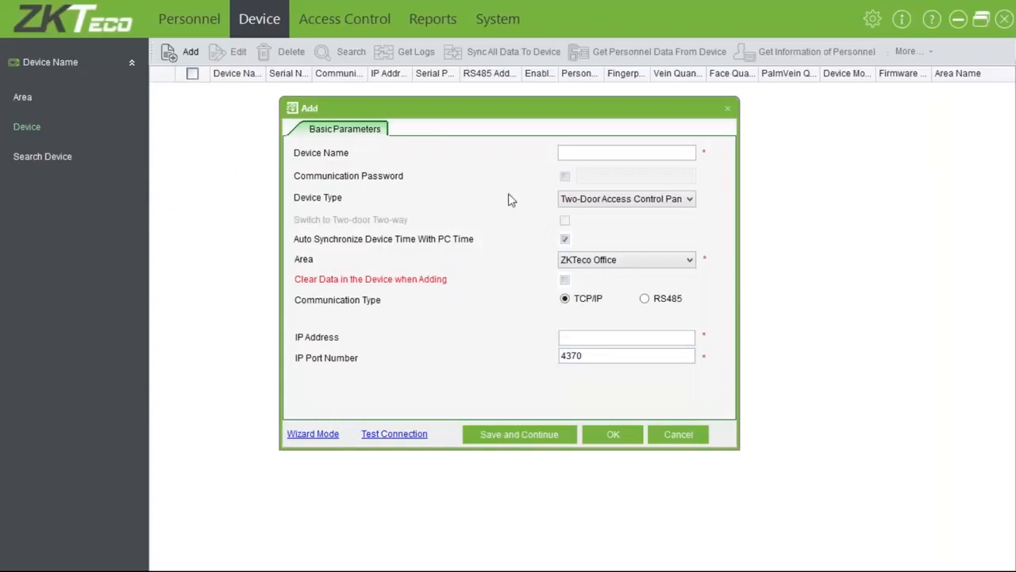
Enter 'front door' as the device name
click(568, 152)
text(MB700 V)
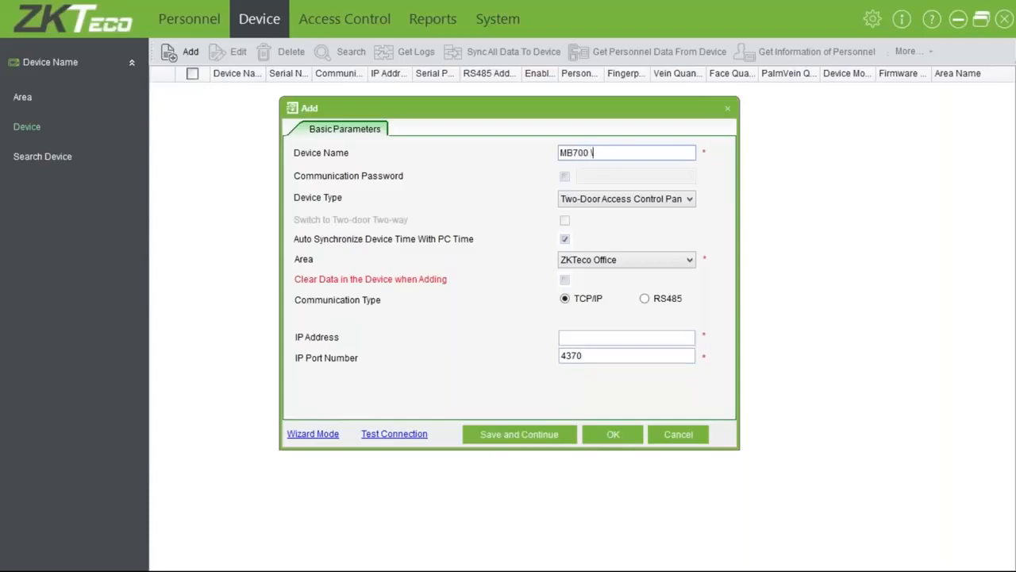
key(BackSpace)
key(BackSpace)
key(BackSpace)
key(BackSpace)
key(BackSpace)
key(BackSpace)
text(KJKHJ)
key(BackSpace)
key(BackSpace)
key(BackSpace)
key(BackSpace)
key(BackSpace)
text(\for)
key(BackSpace)
key(BackSpace)
key(BackSpace)
key(BackSpace)
text(fornt)
key(BackSpace)
key(BackSpace)
key(BackSpace)
key(BackSpace)
key(BackSpace)
text(ront)
key(BackSpace)
key(BackSpace)
key(BackSpace)
key(BackSpace)
text(front door)
key(Tab)
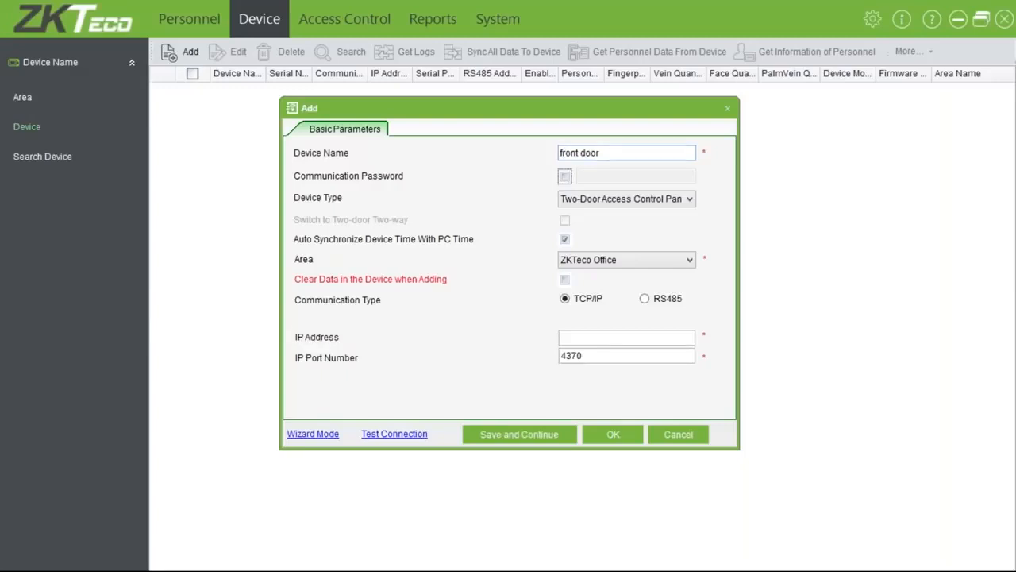
Keep the Two-Door Access Control Panel type and ZKTeco Office area, ticking Clear Data when Adding
click(625, 204)
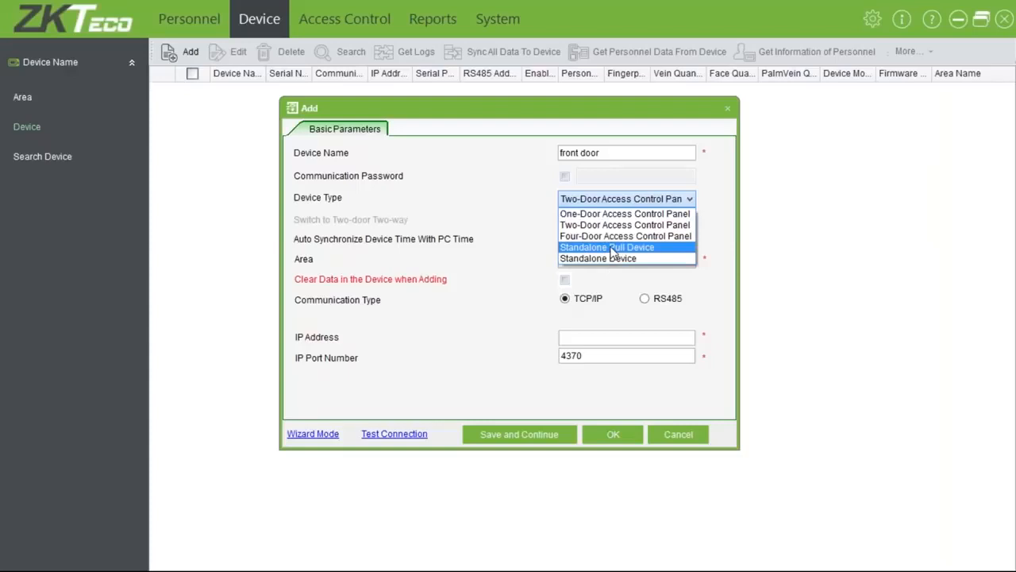
click(643, 198)
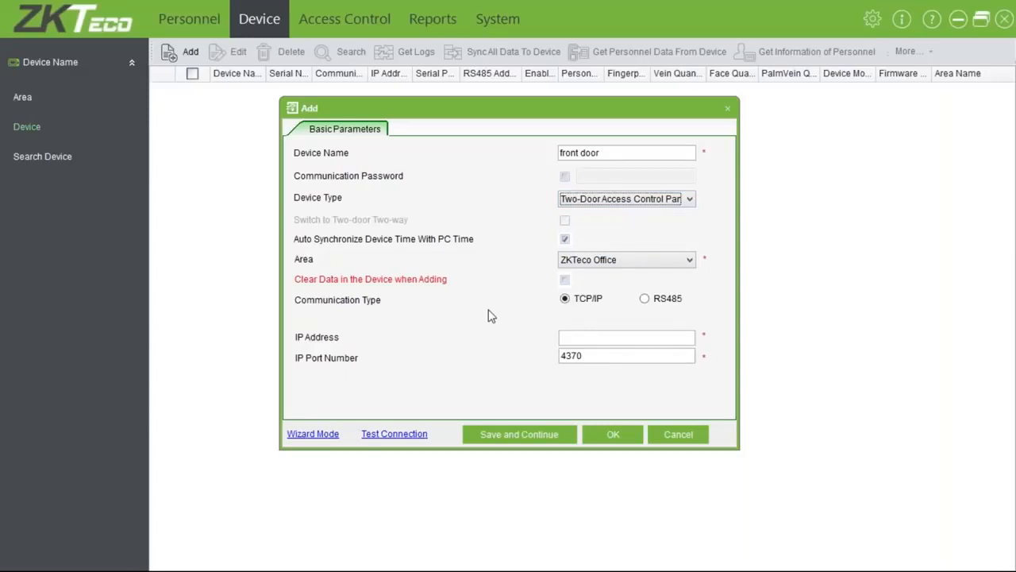
click(626, 261)
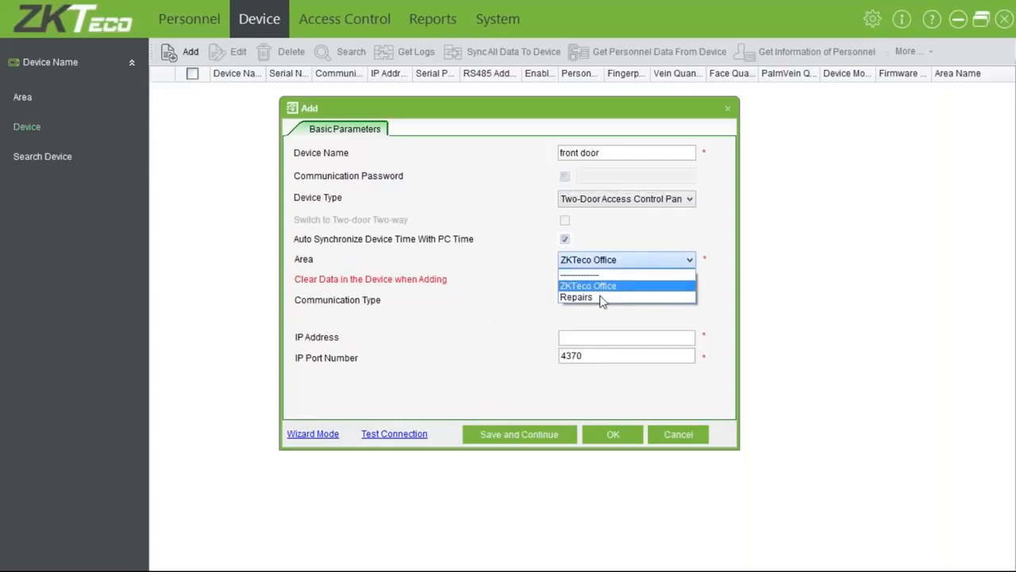
click(601, 290)
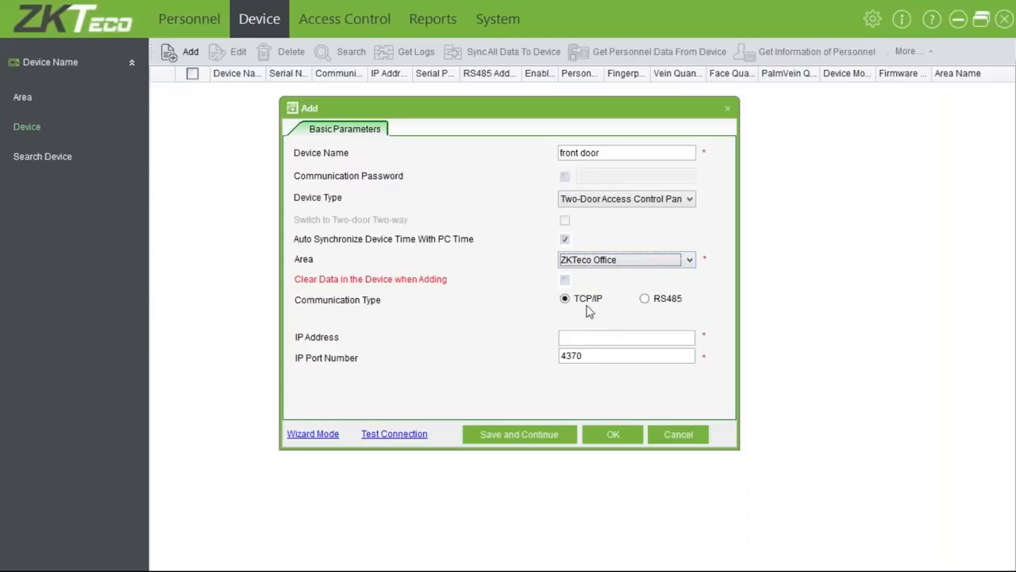
click(565, 280)
click(659, 336)
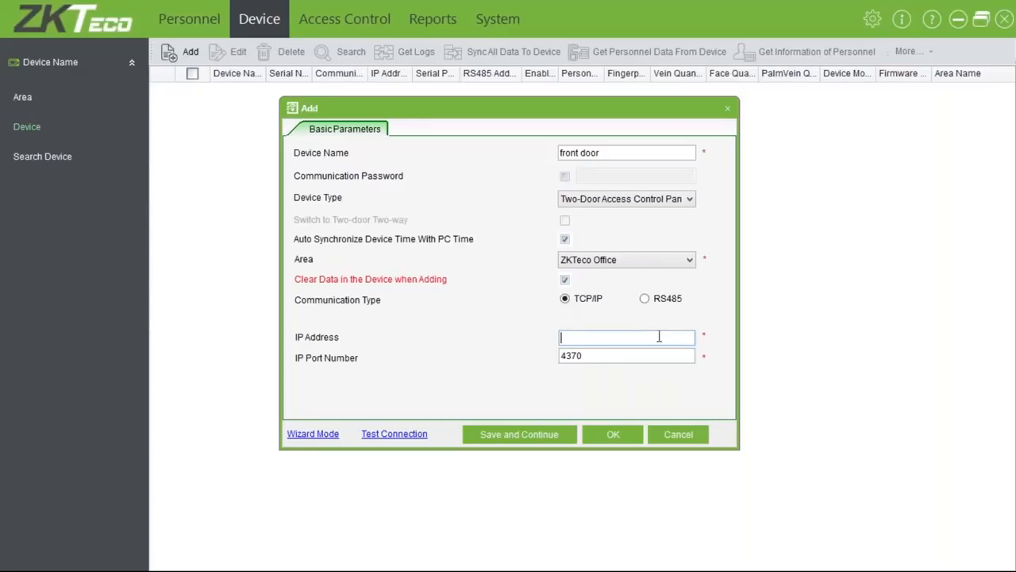
Enter IP 10.0.0.128, run a failing connection test, and close the form unsaved
text(10.0.0.128)
key(Tab)
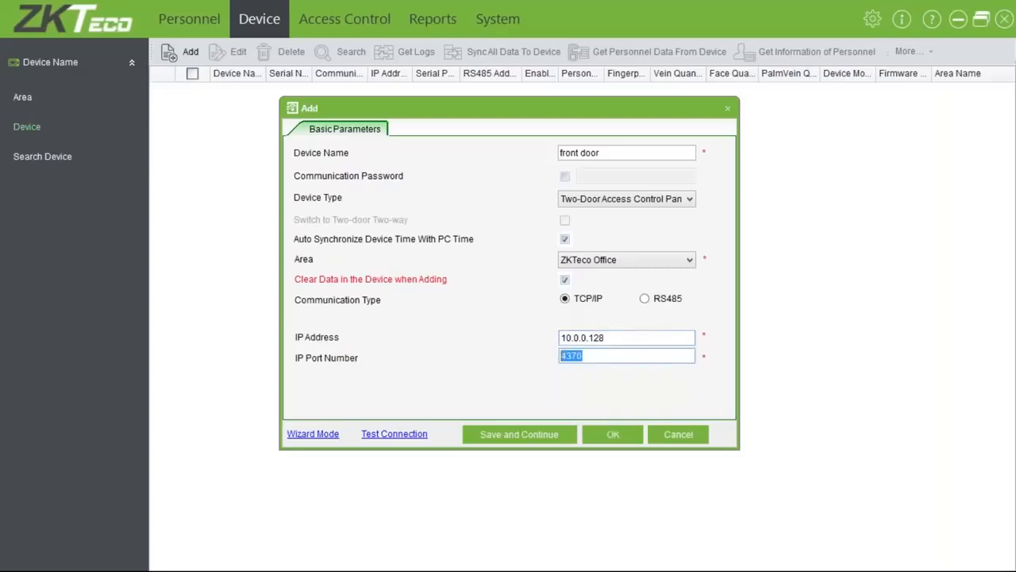
click(397, 435)
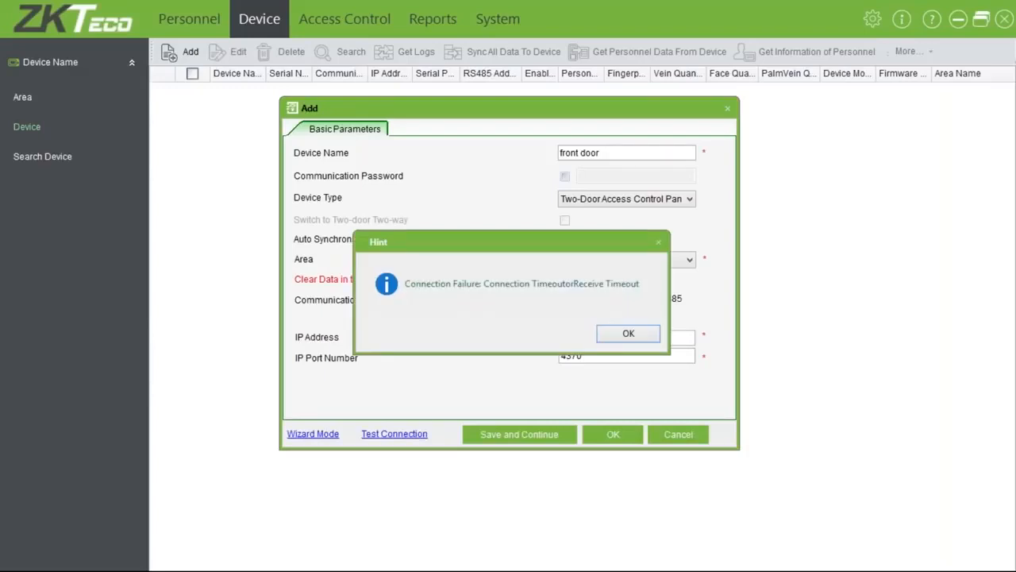
click(631, 334)
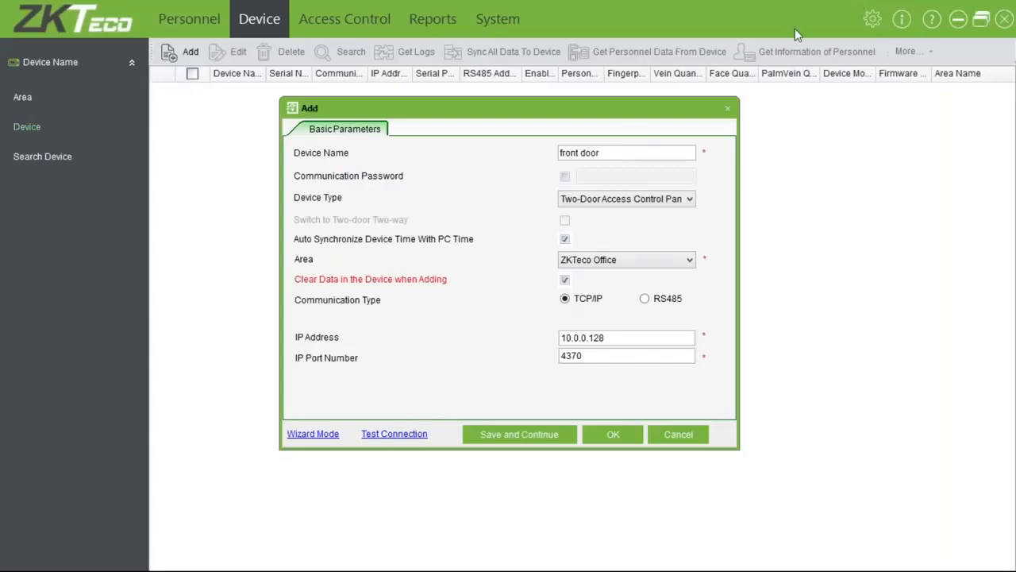
click(728, 109)
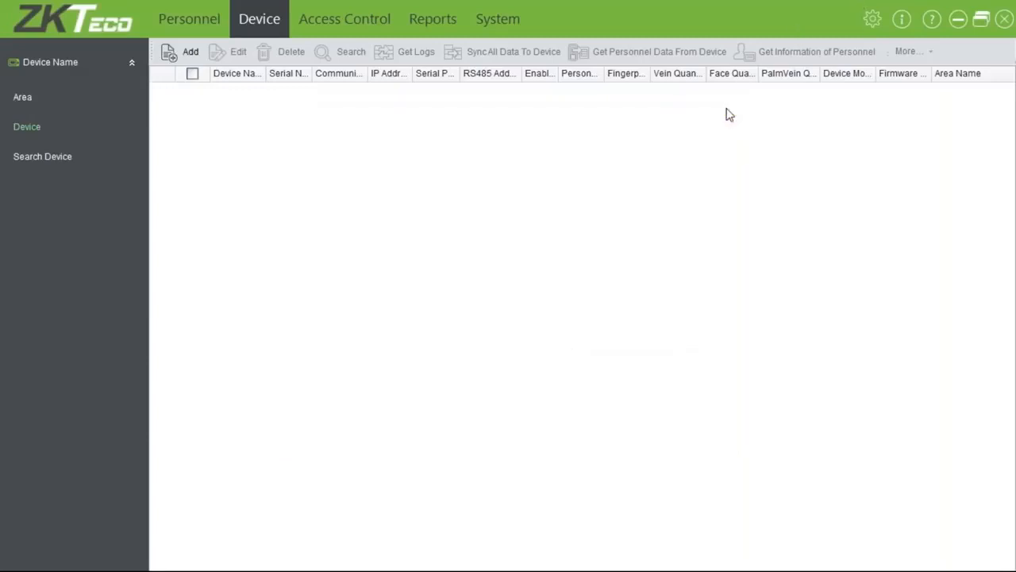
Run 'ping 10.0.0.128 -t' in Command Prompt, then restore the ZKAccess3.5 window
click(959, 18)
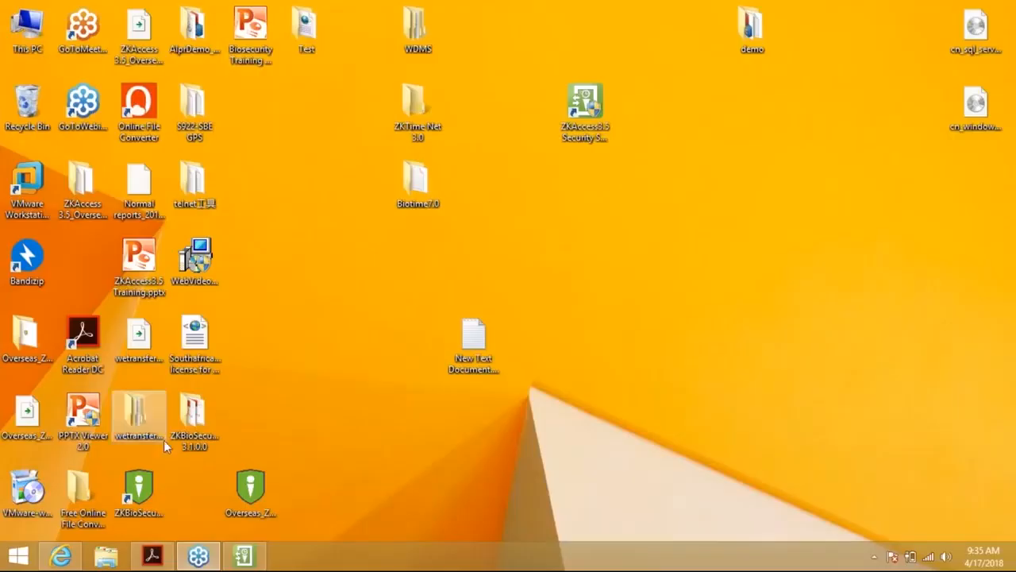
click(23, 557)
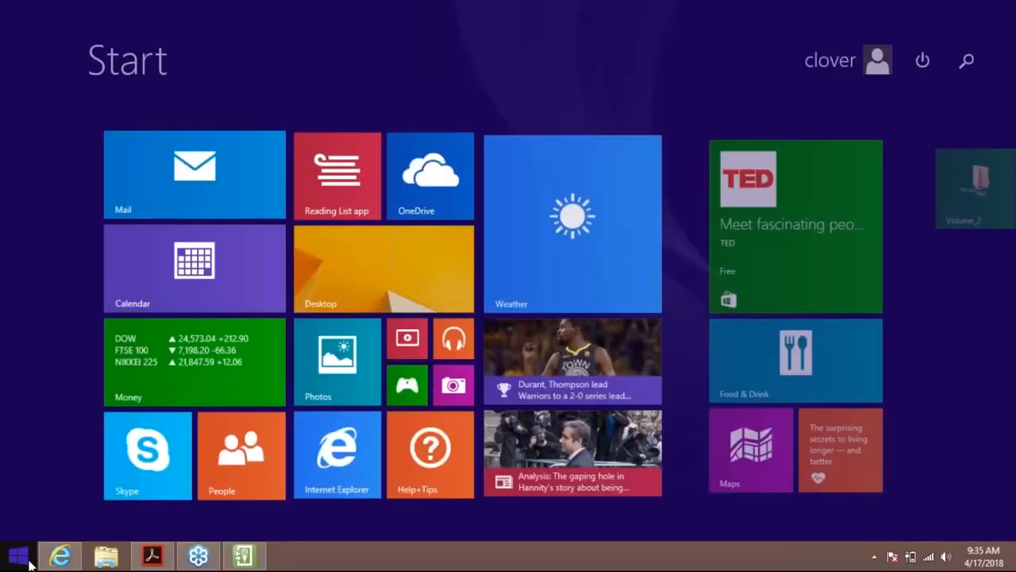
text(cmd\)
key(Return)
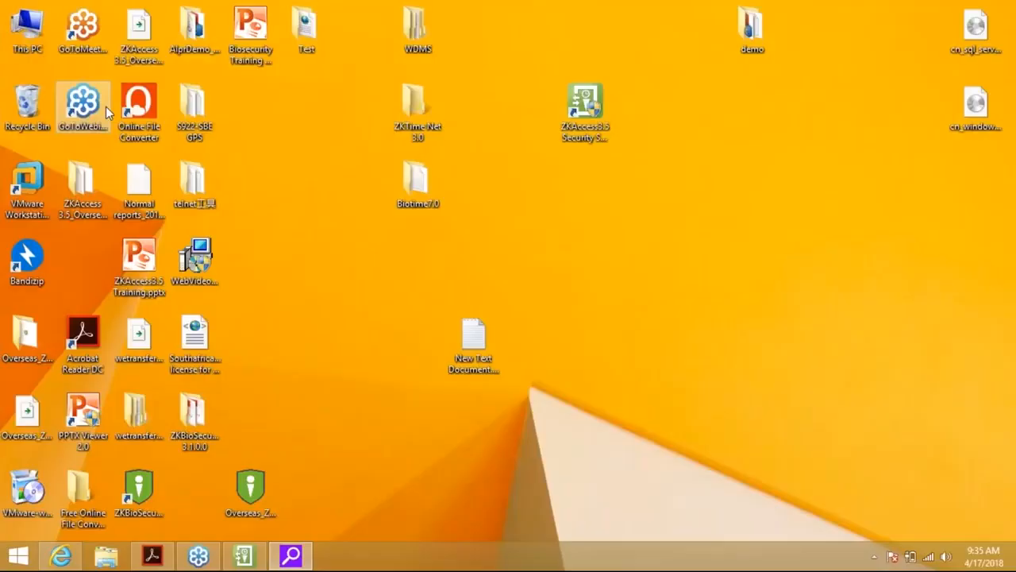
text(ping )
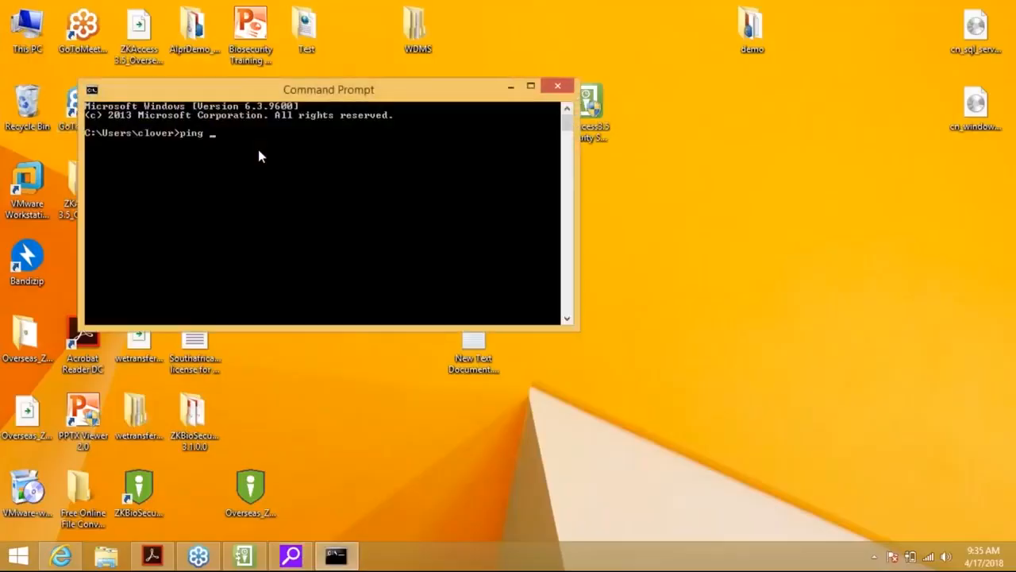
text(10.0.0.128 -t)
key(Return)
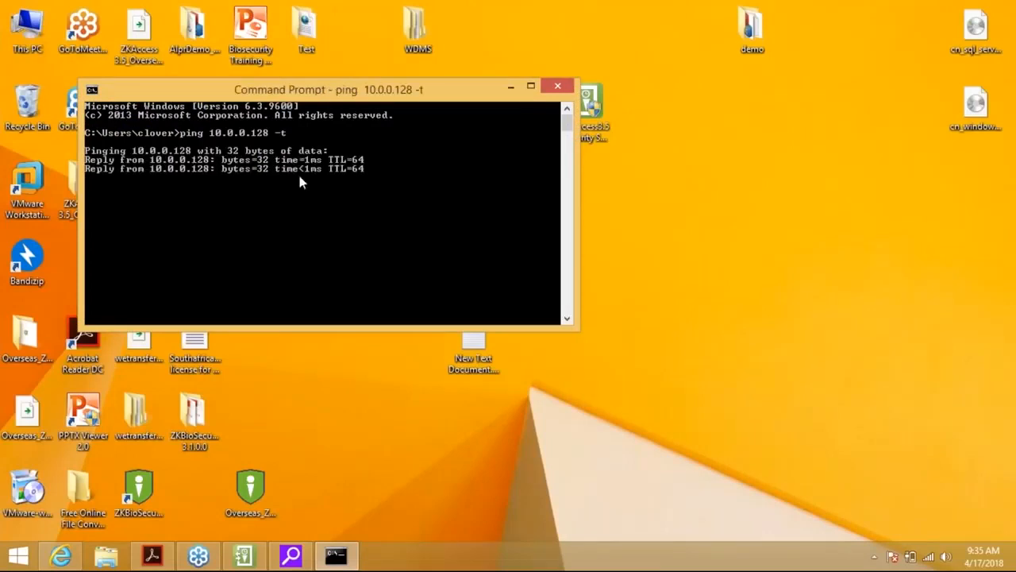
click(254, 556)
Add device 'Front door' at 10.0.0.128, pass the connection test, and save it
click(190, 52)
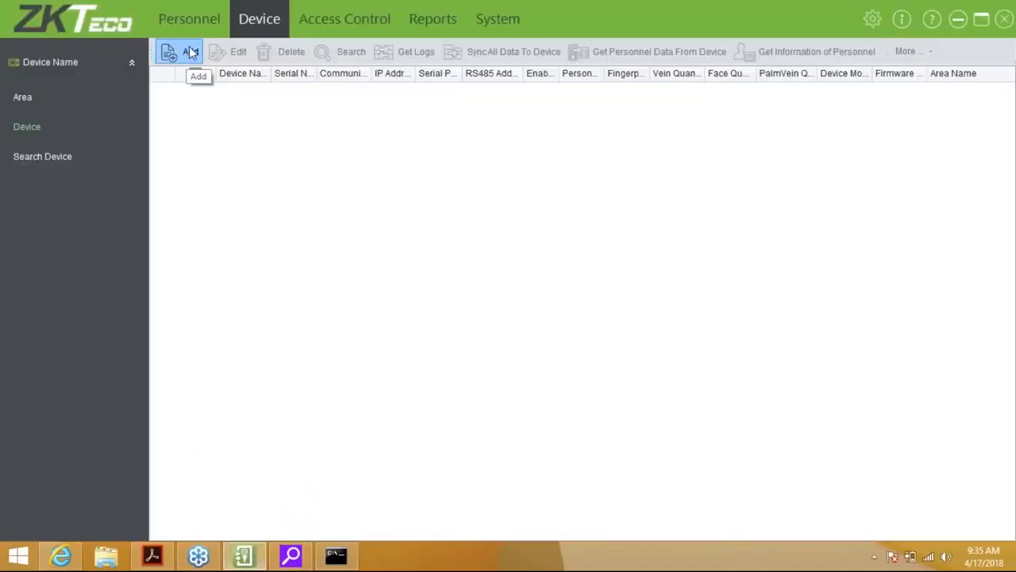
click(584, 153)
text(Front door)
key(Tab)
key(Tab)
key(Tab)
key(Tab)
key(space)
key(Tab)
key(Tab)
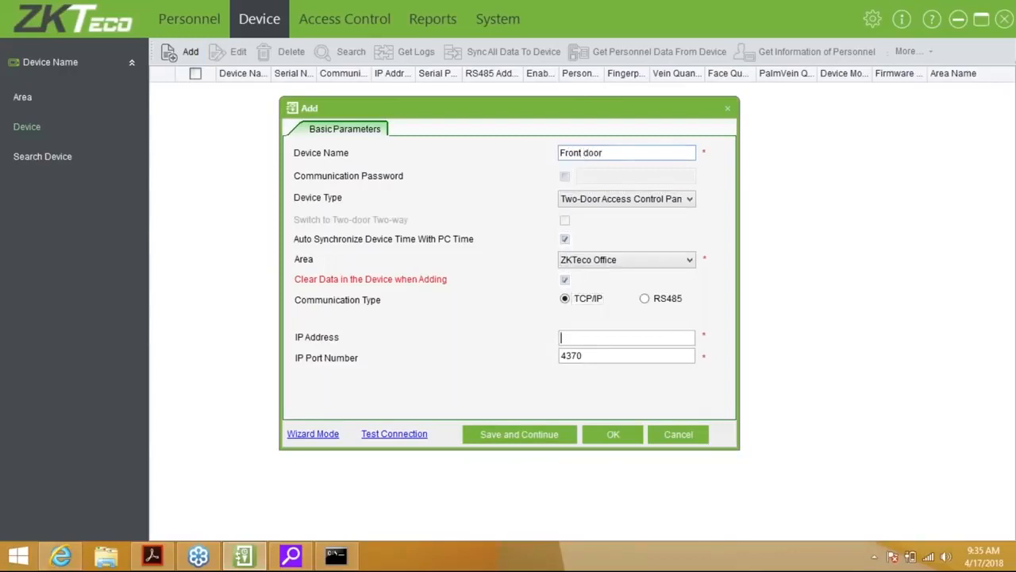
text(10.0.0.128)
click(425, 433)
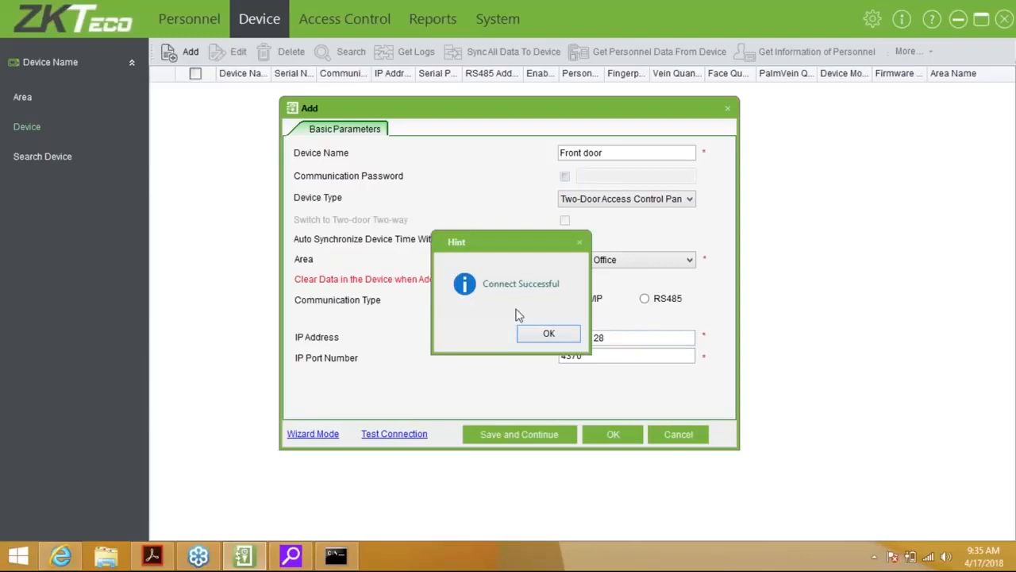
click(560, 333)
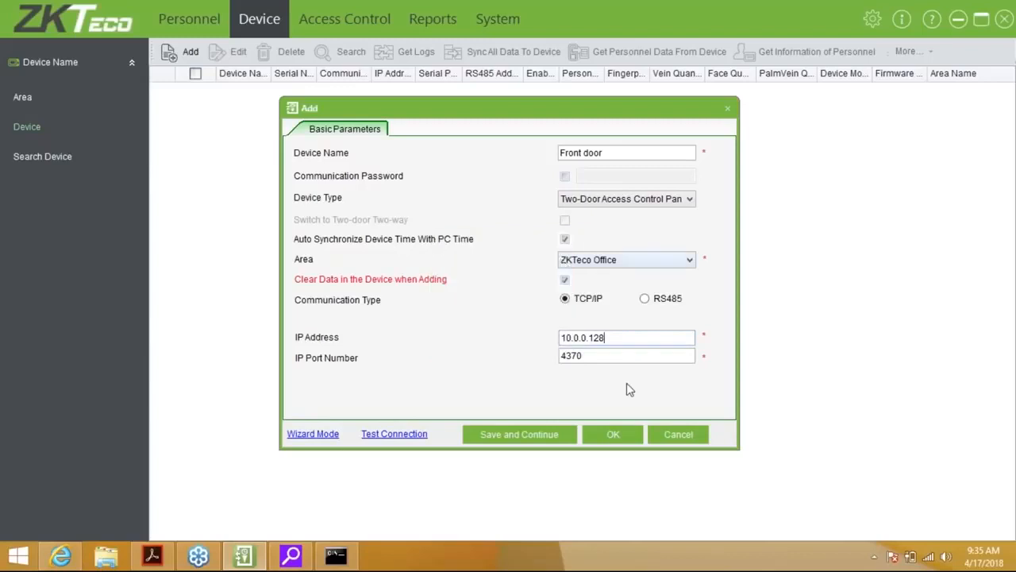
click(624, 438)
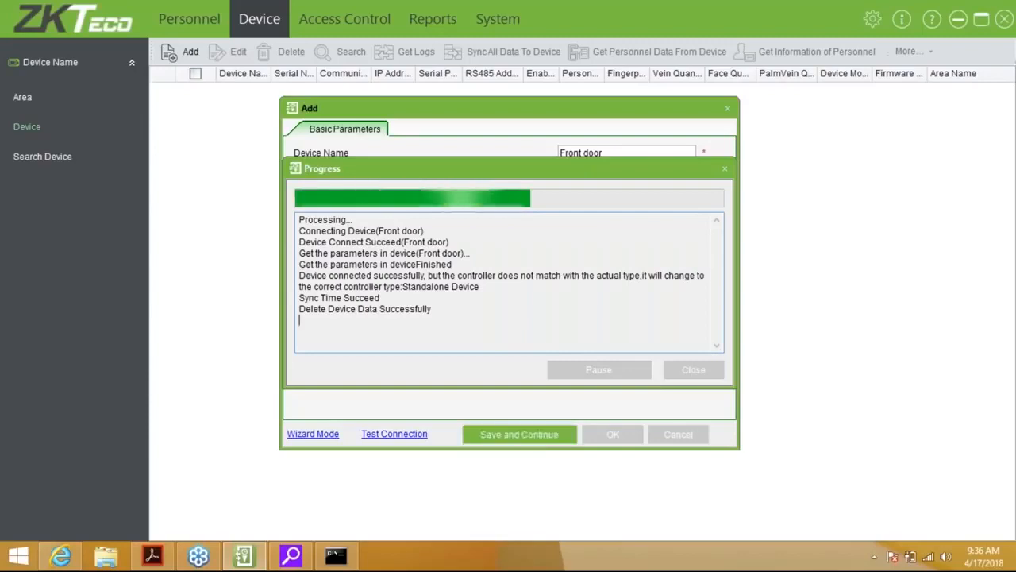
Read the progress log's controller-type mismatch line showing Standalone Device before the window closes
drag(300, 276, 487, 286)
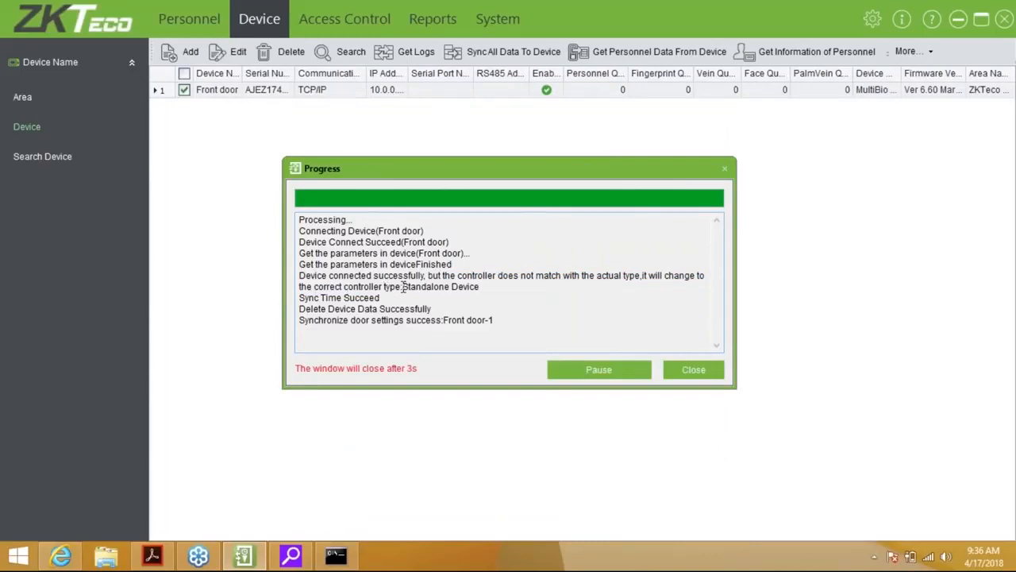
drag(401, 288, 478, 289)
click(503, 294)
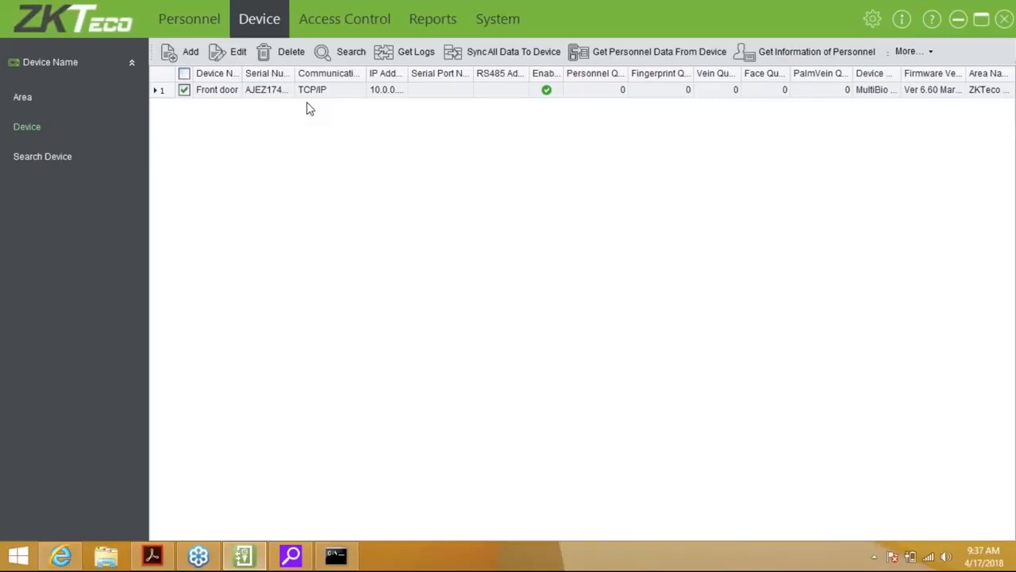
Widen the Serial Number column to show Front door's full serial, then narrow the Communication column
drag(295, 73, 331, 73)
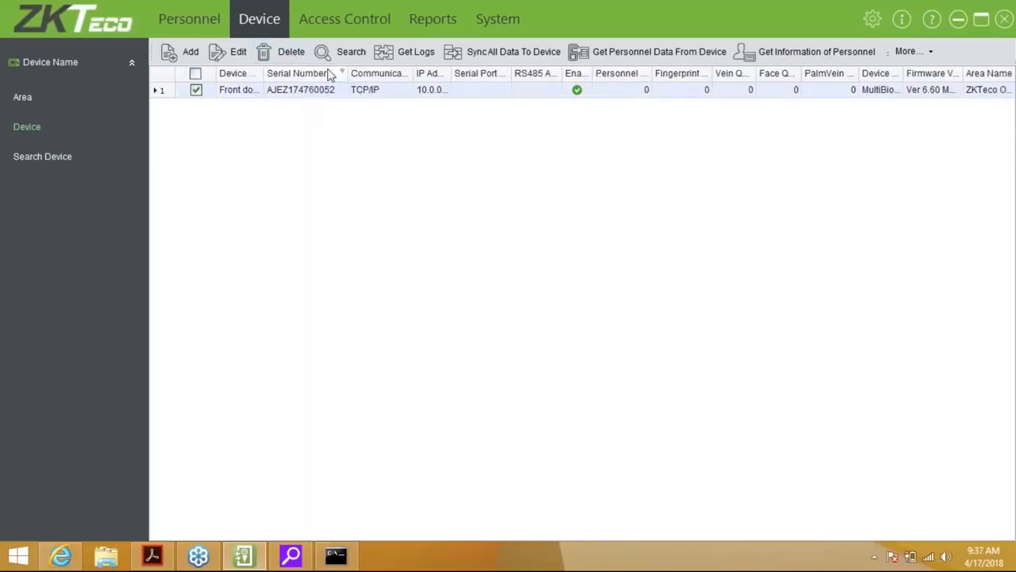
double_click(350, 73)
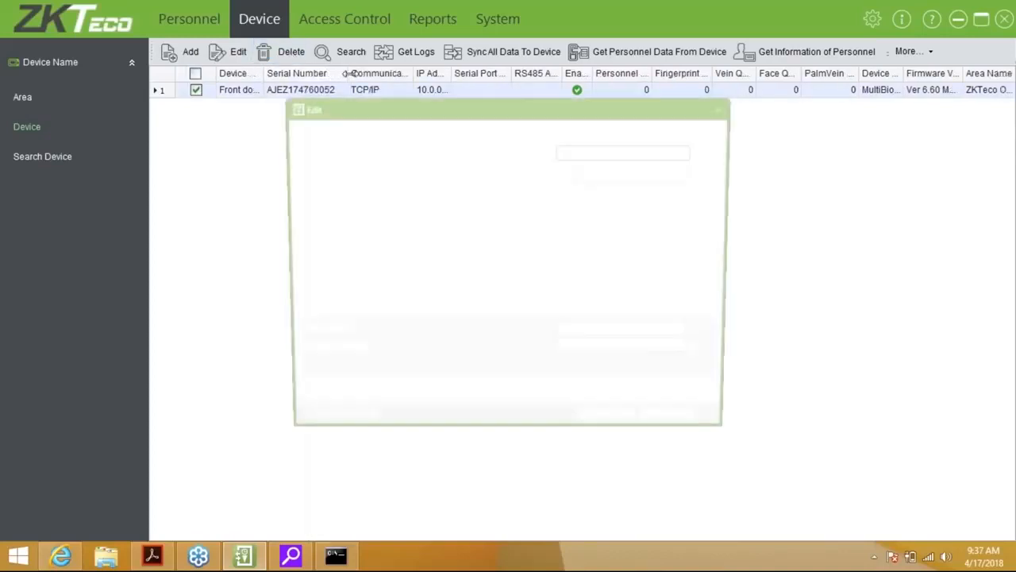
click(663, 434)
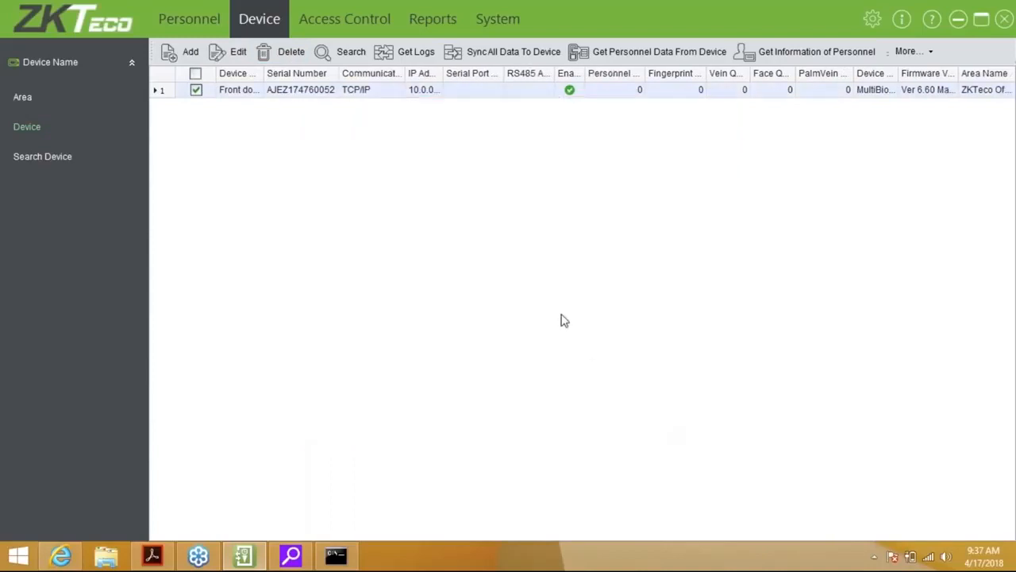
click(198, 91)
click(408, 73)
drag(408, 73, 446, 74)
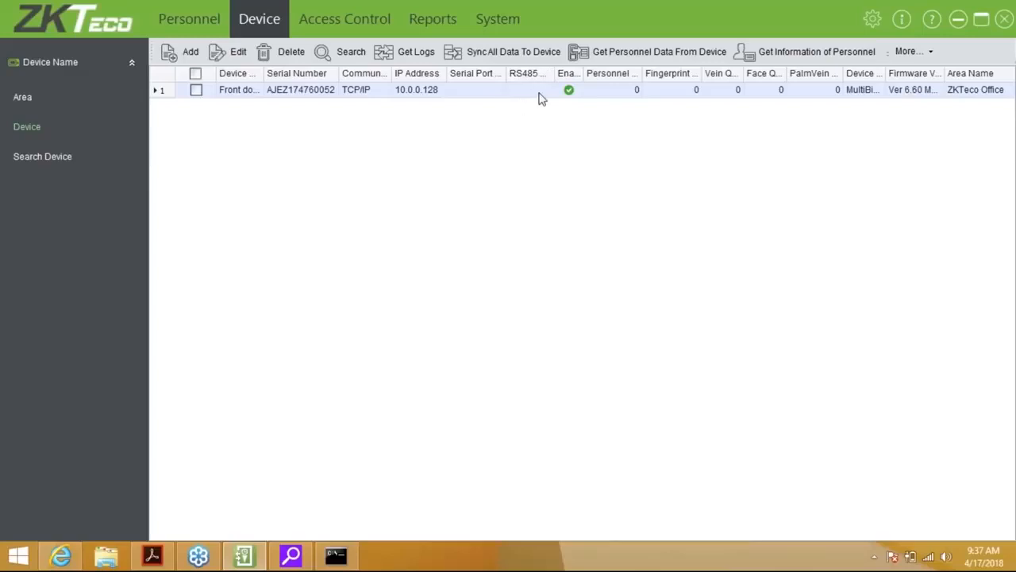
Auto-fit the Enabled column in the device list so its heading reads in full
double_click(586, 73)
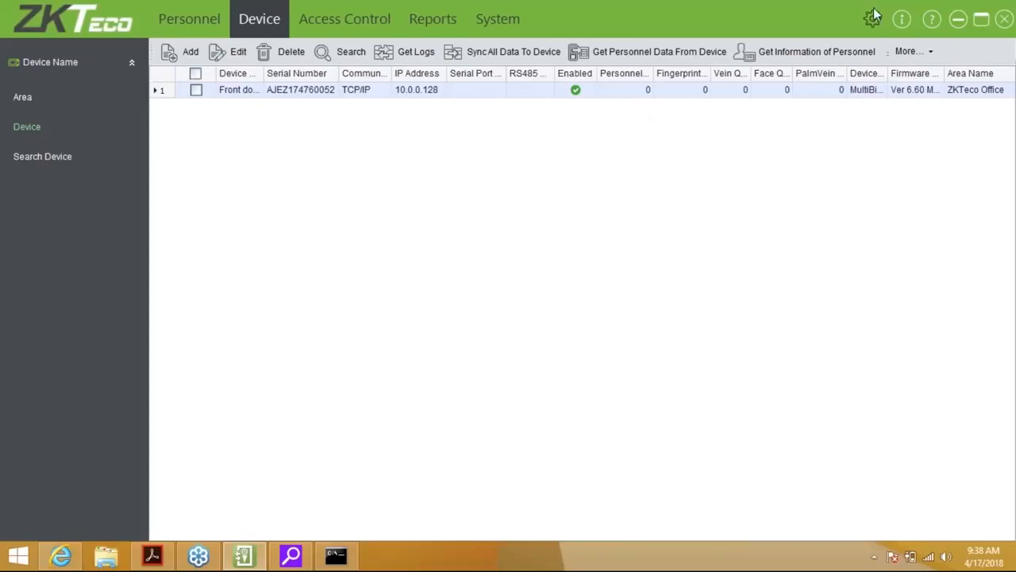
click(926, 57)
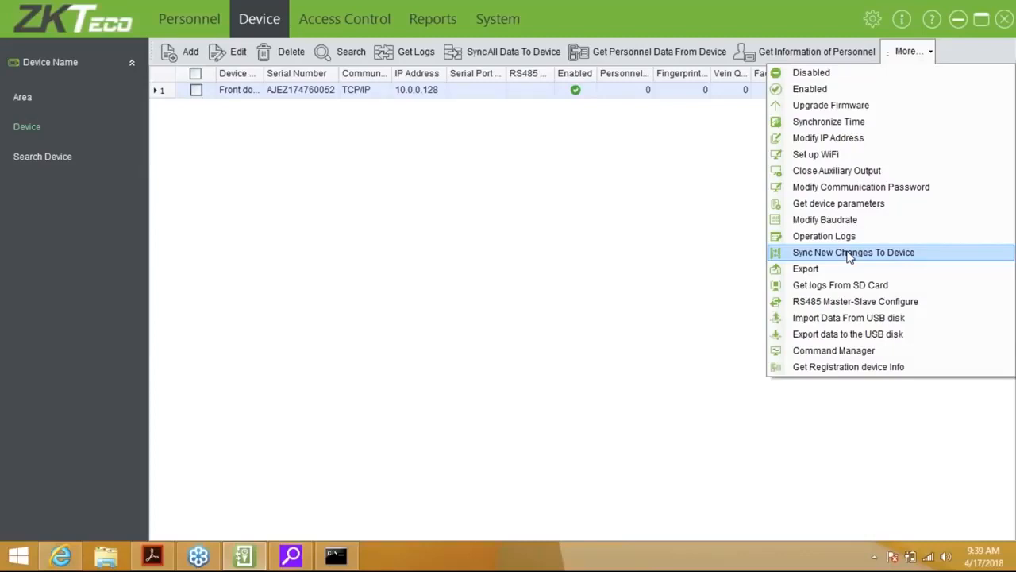
click(744, 268)
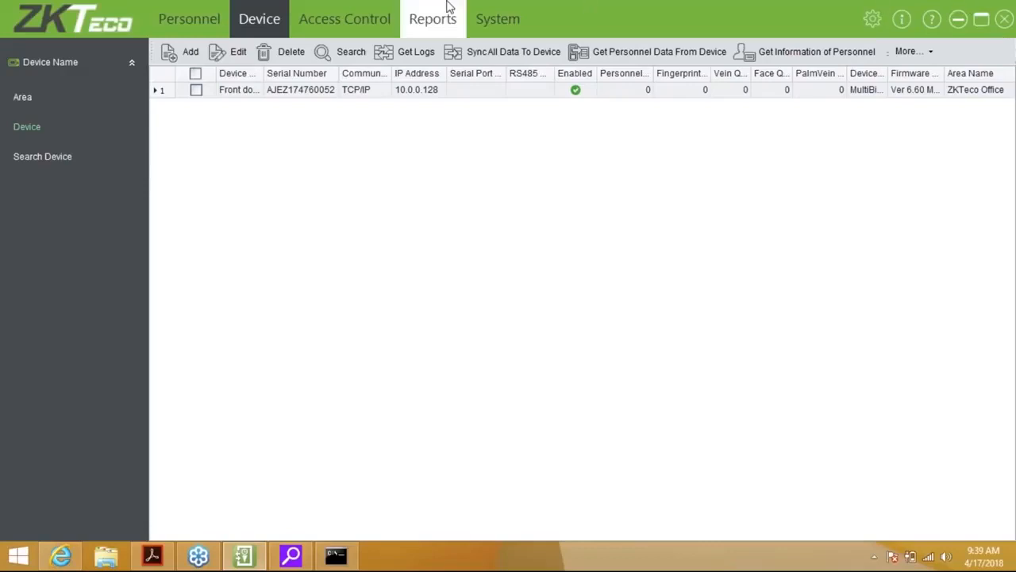
Go to Personnel > Department to show the single Company Name department
click(230, 22)
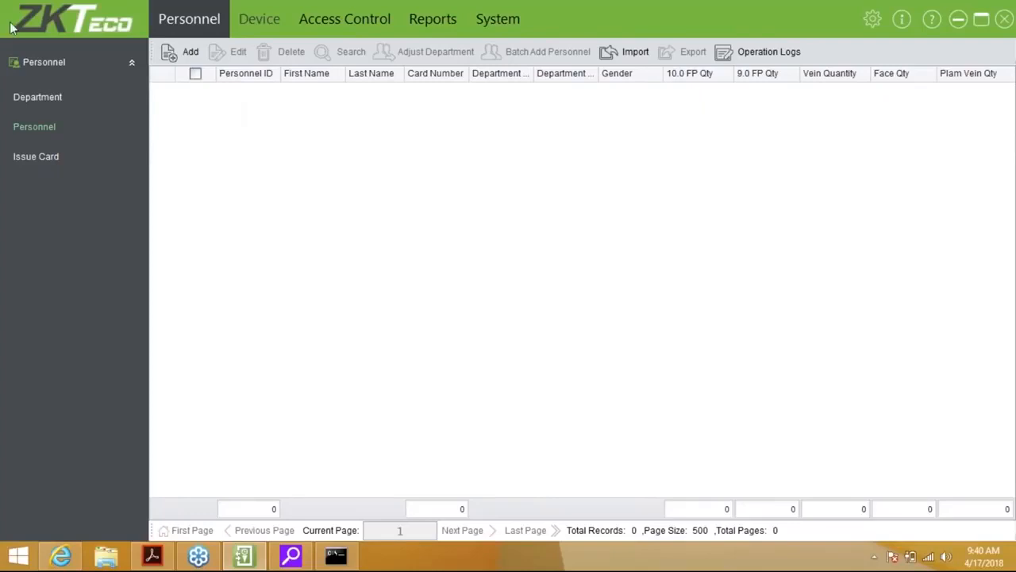
click(34, 100)
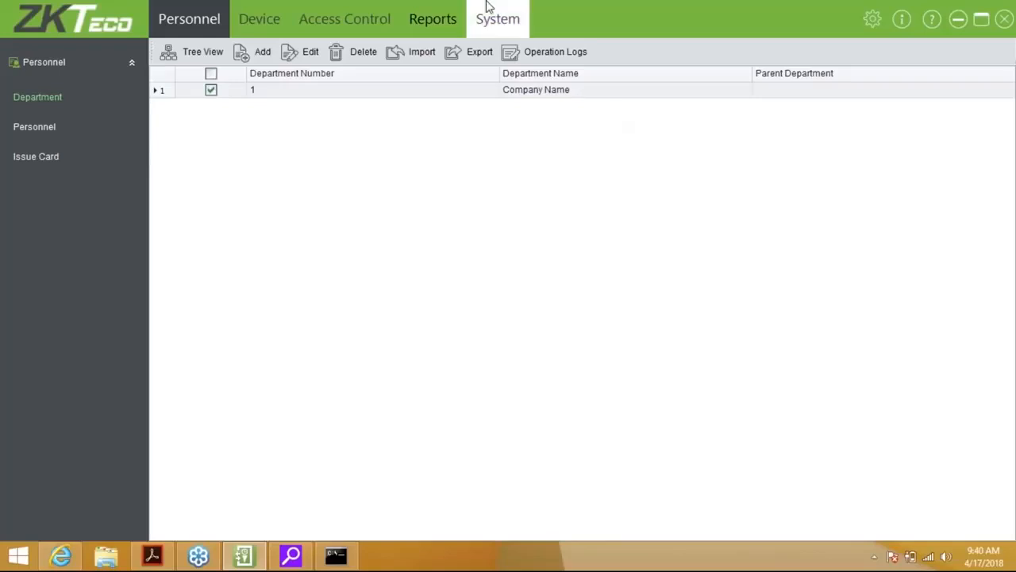
Rename department 1 from Company Name to 'ZKTeco Management'
click(307, 63)
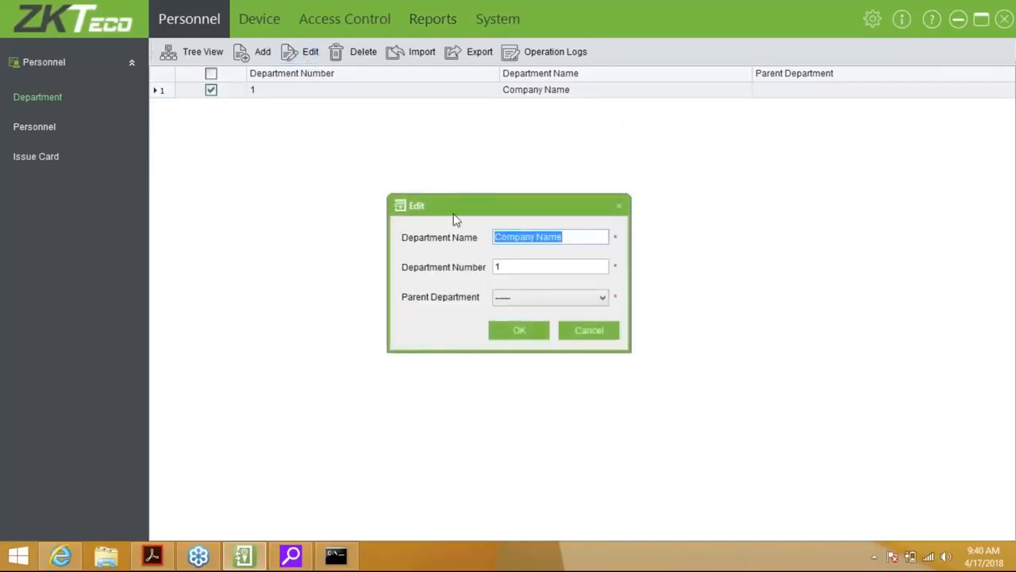
key(BackSpace)
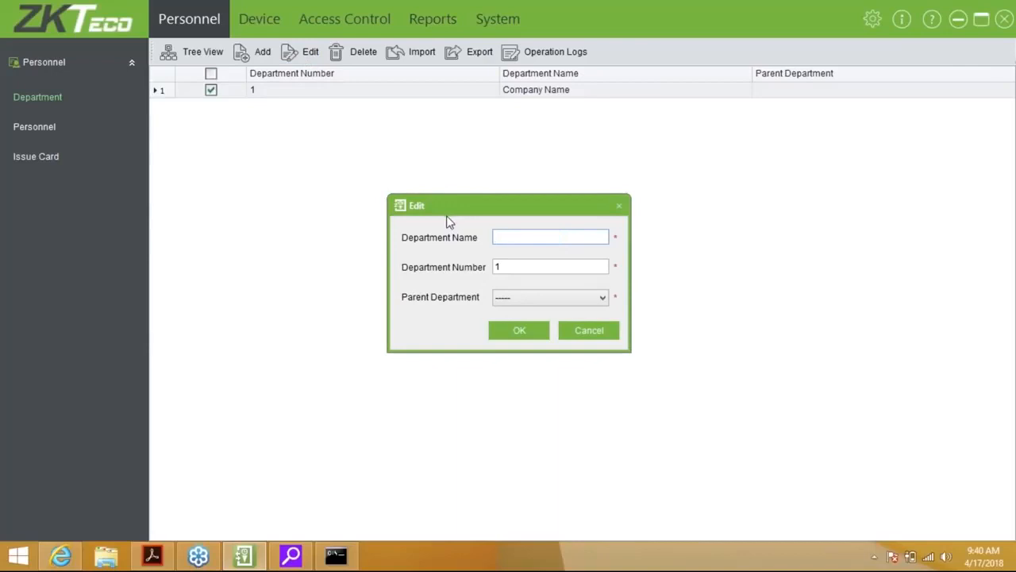
text(ZKTeco Management)
key(Tab)
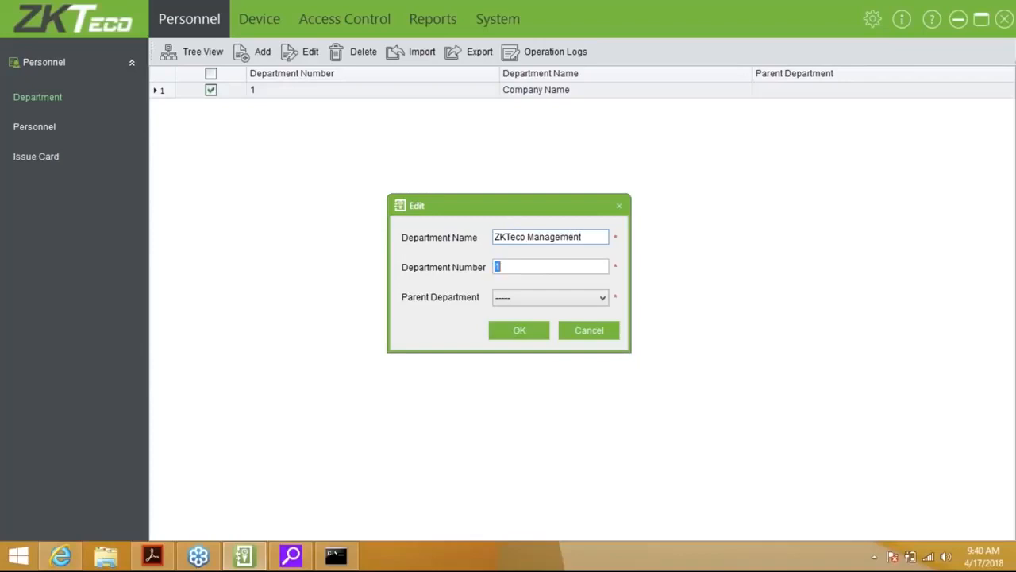
key(Tab)
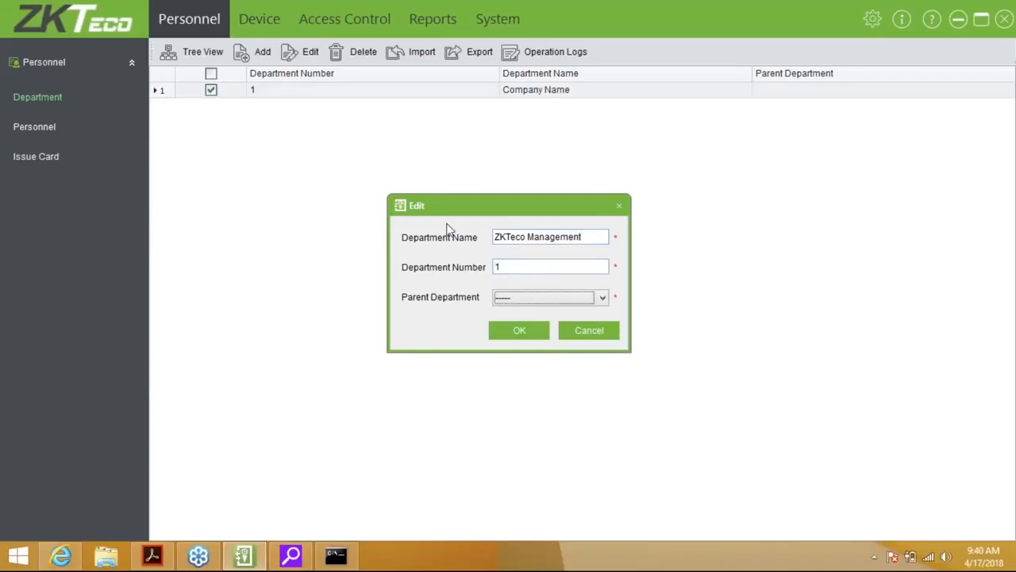
click(508, 329)
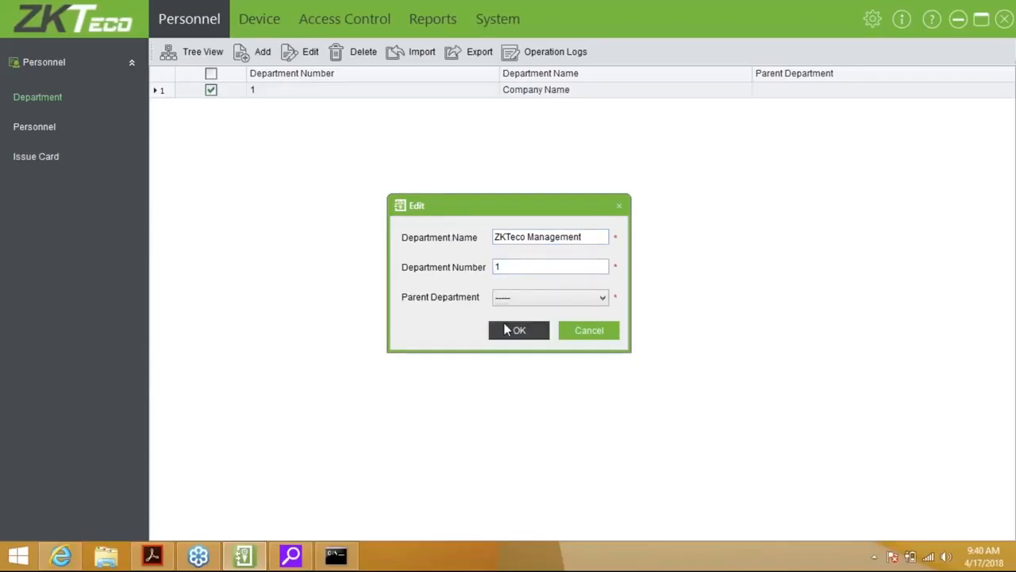
click(261, 51)
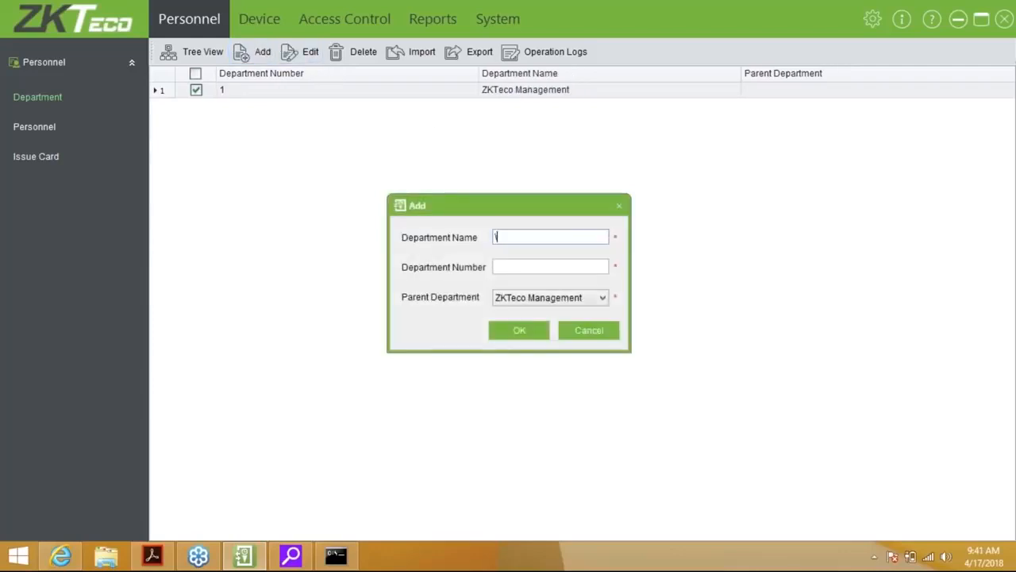
Add a Sales department, number 2, under ZKTeco Management
text(Sales)
key(Tab)
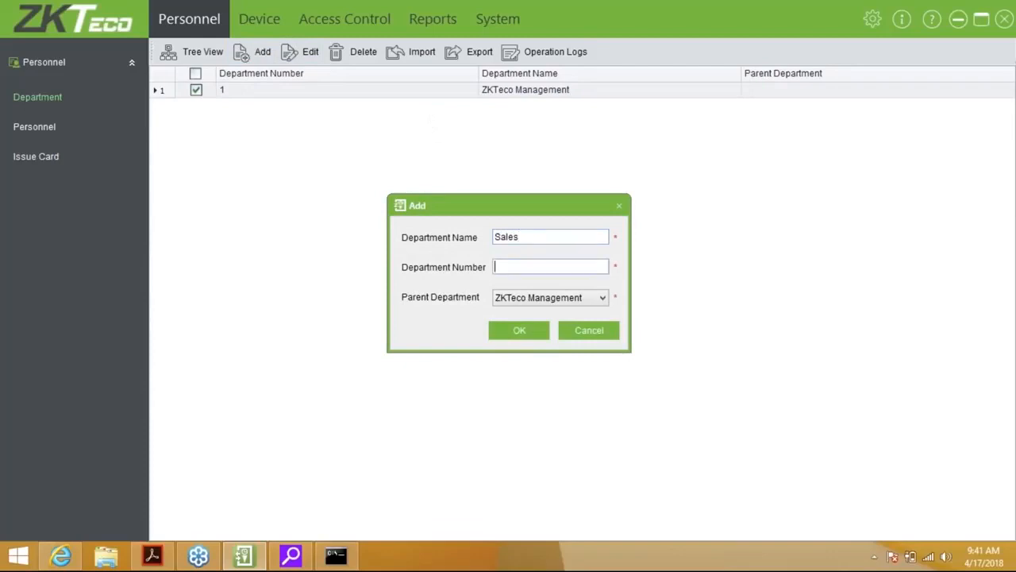
text(2)
click(508, 331)
Add a Training department, number 3, under ZKTeco Management
click(266, 54)
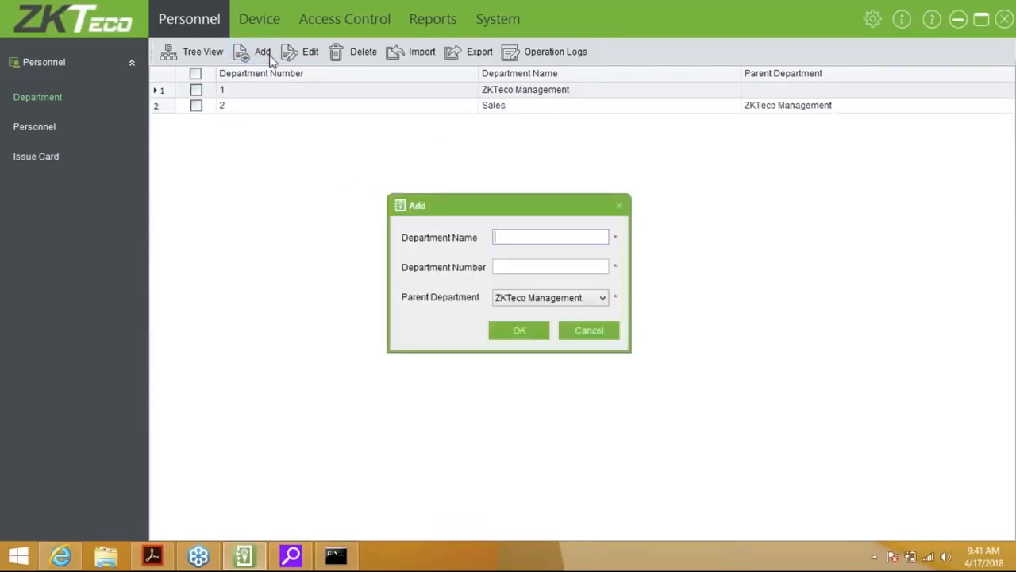
text(Trainign)
key(BackSpace)
key(BackSpace)
text(ng)
key(Tab)
text(3)
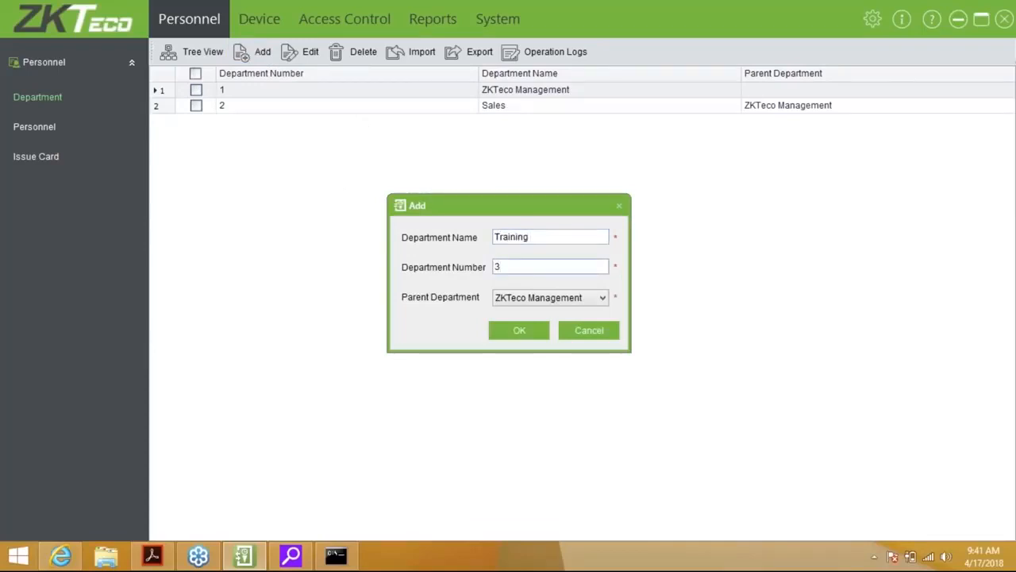
click(520, 332)
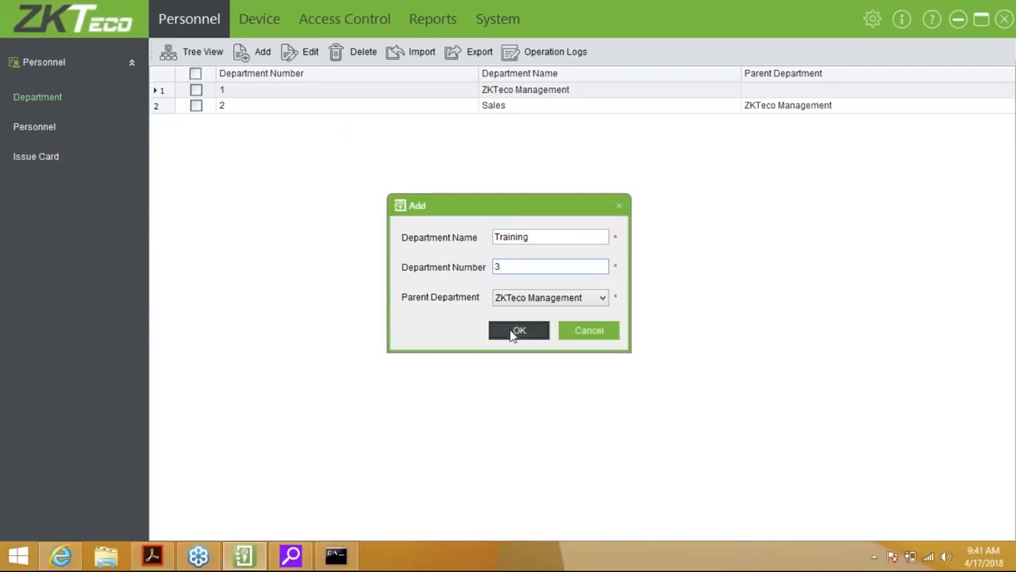
Add a Technical department, number 4, under ZKTeco Management
click(262, 54)
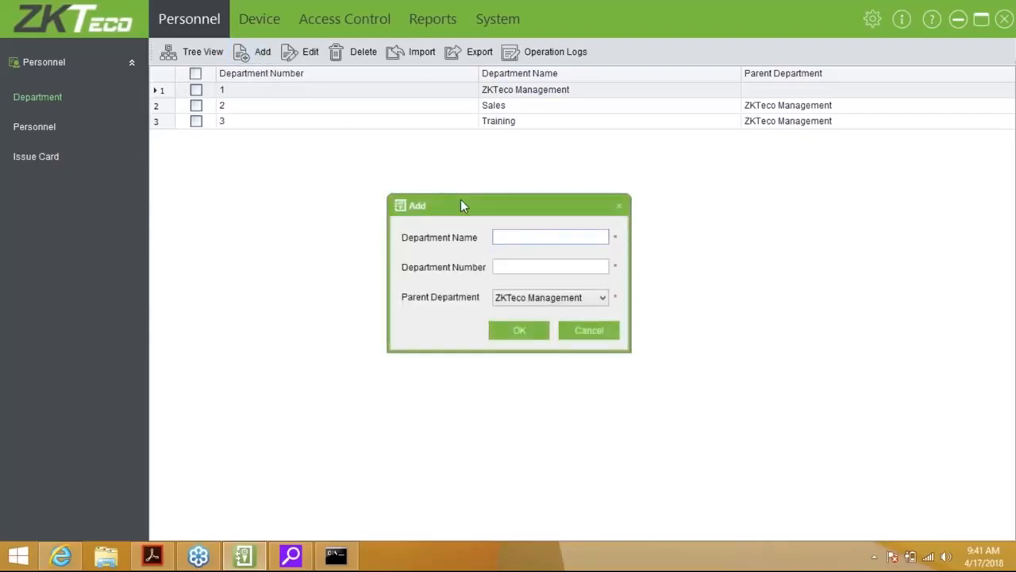
text(4)
key(BackSpace)
text(Technical)
key(Tab)
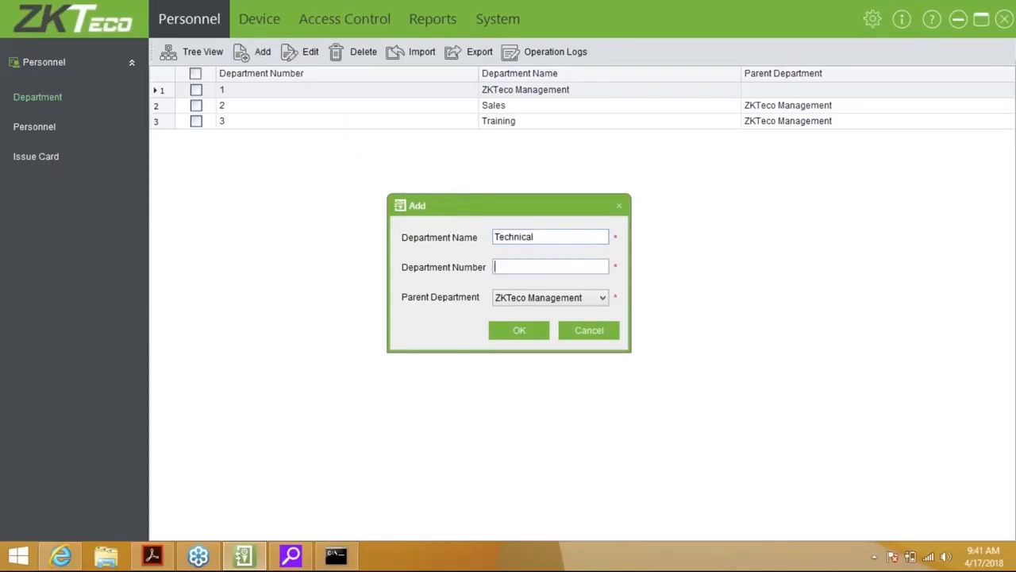
text(4)
click(518, 329)
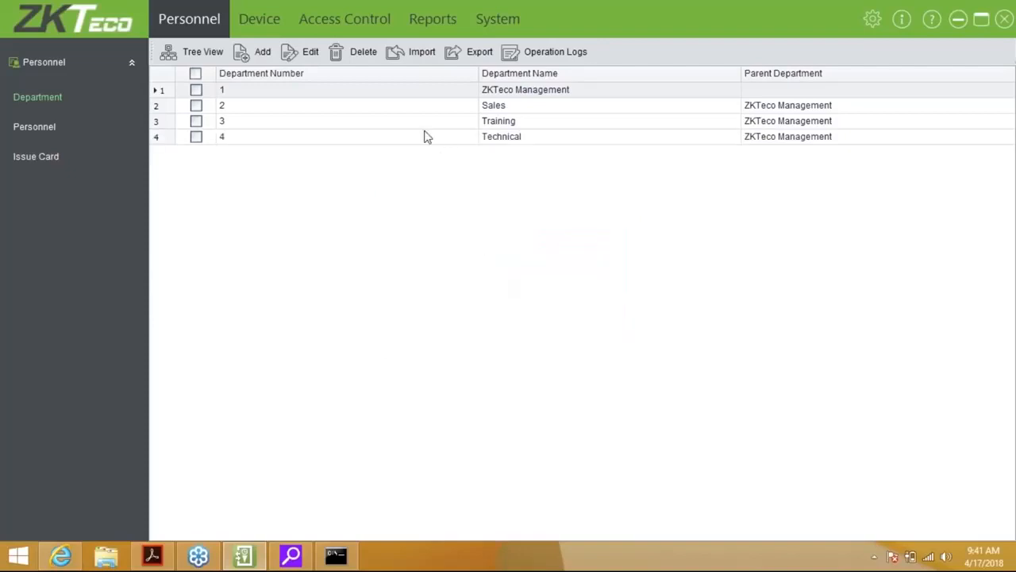
Start a new department with Technical as its parent and enter 'Repairs'
click(259, 52)
click(519, 297)
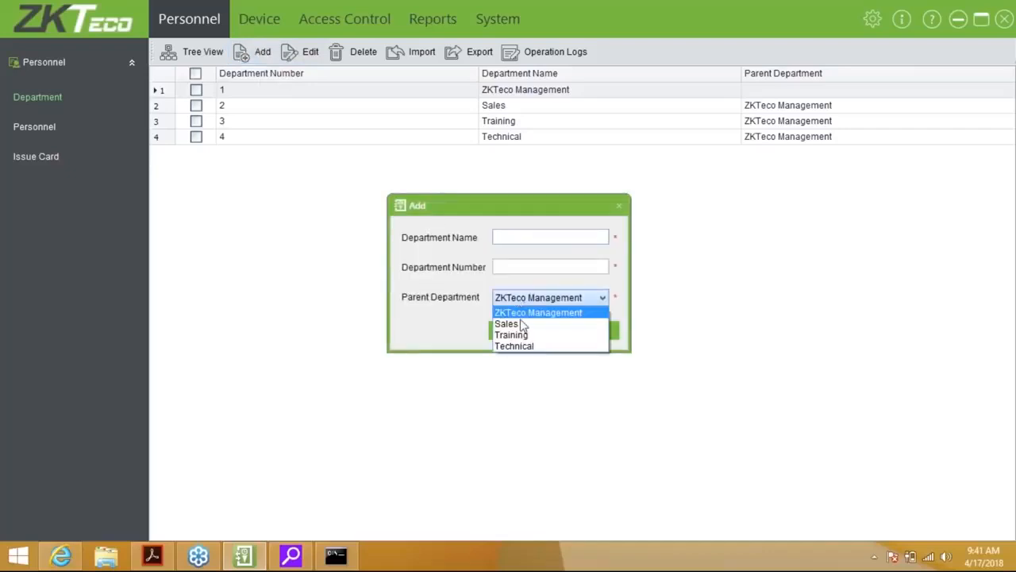
click(522, 343)
click(514, 265)
text(Reapirs)
key(Tab)
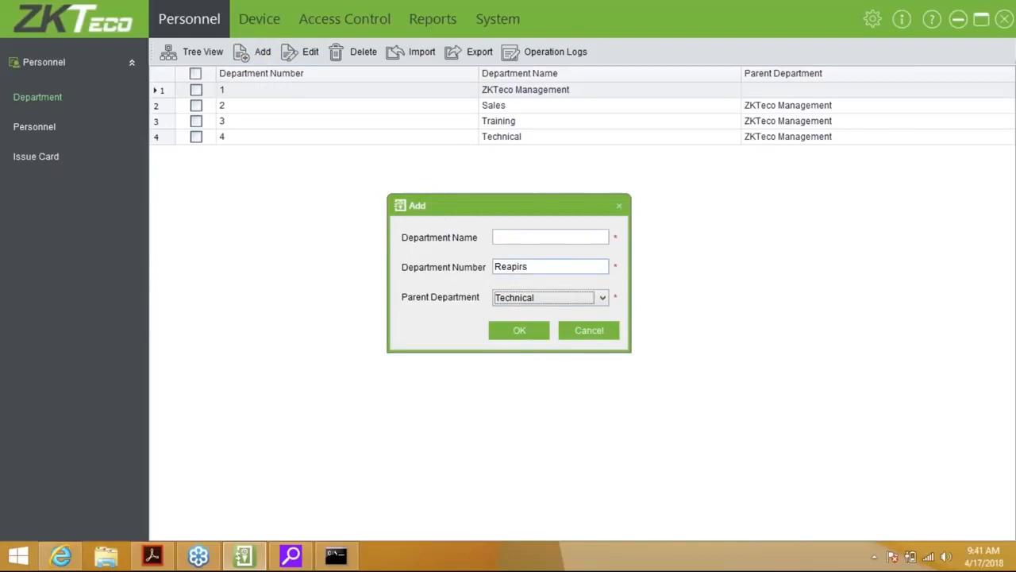
key(shift+Tab)
key(BackSpace)
key(BackSpace)
key(BackSpace)
key(BackSpace)
key(BackSpace)
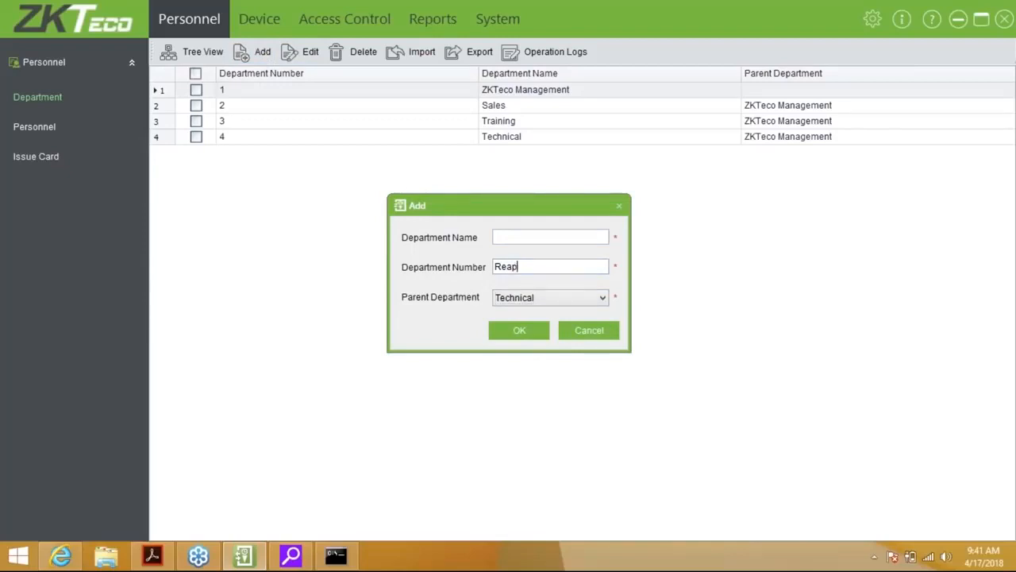
text(pairs)
key(Tab)
Correct the name to Repairs, give it number 5, and save the department
click(548, 232)
text(5)
key(BackSpace)
text(Reapir)
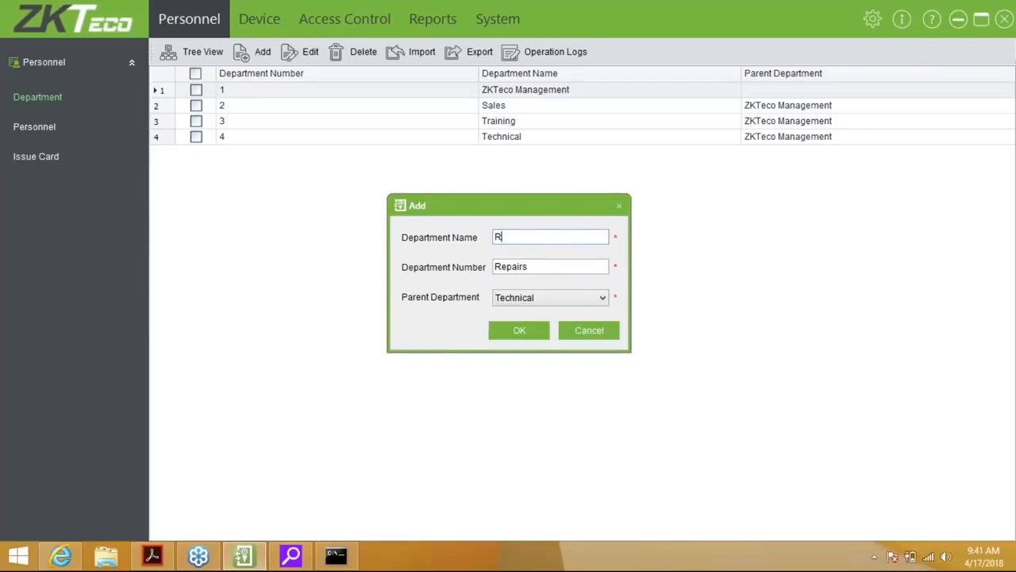
key(BackSpace)
key(BackSpace)
key(BackSpace)
key(BackSpace)
text(pairs)
key(Tab)
key(BackSpace)
key(BackSpace)
key(BackSpace)
key(BackSpace)
key(BackSpace)
key(BackSpace)
key(BackSpace)
text(5)
click(536, 336)
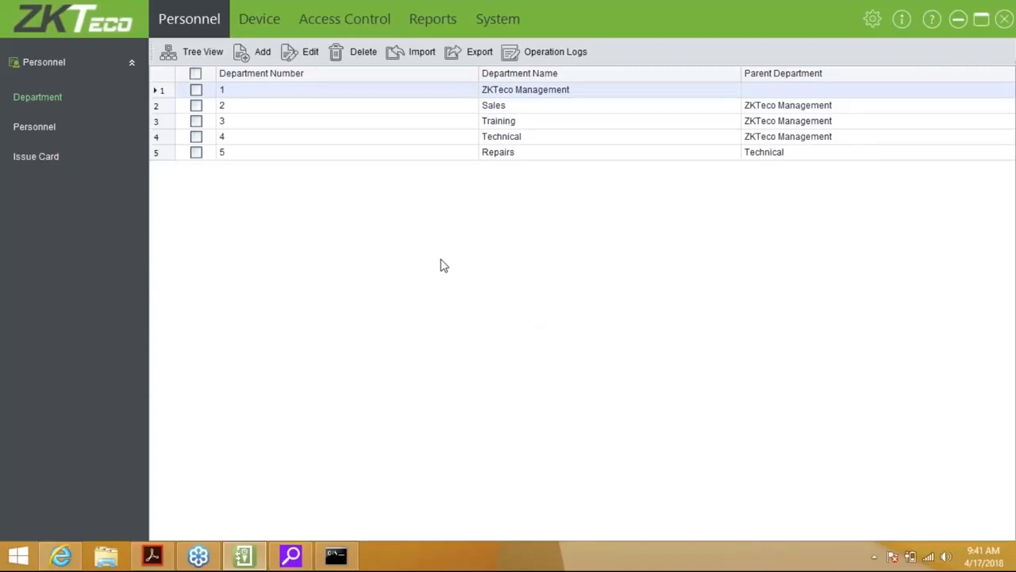
click(191, 51)
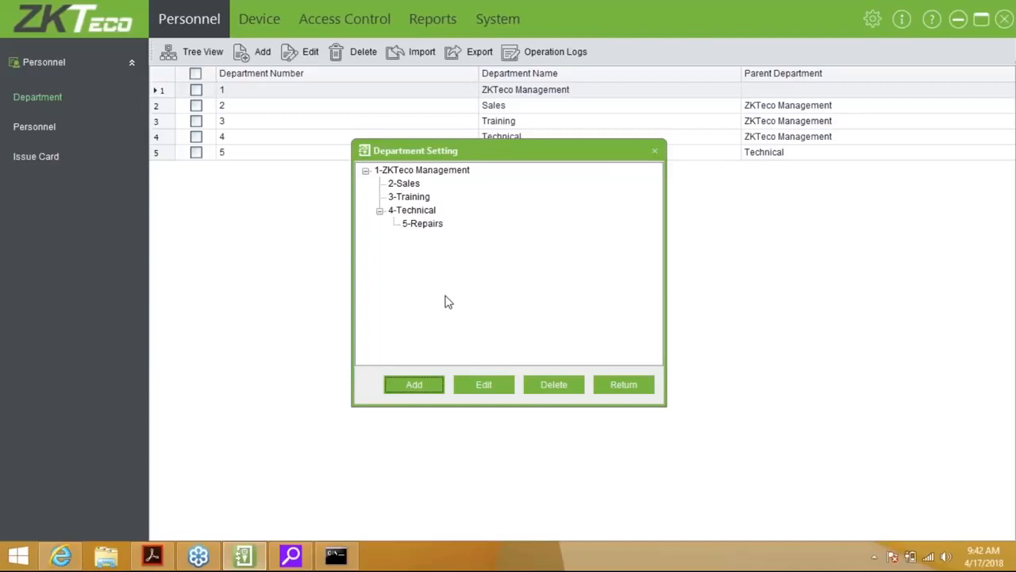
click(609, 389)
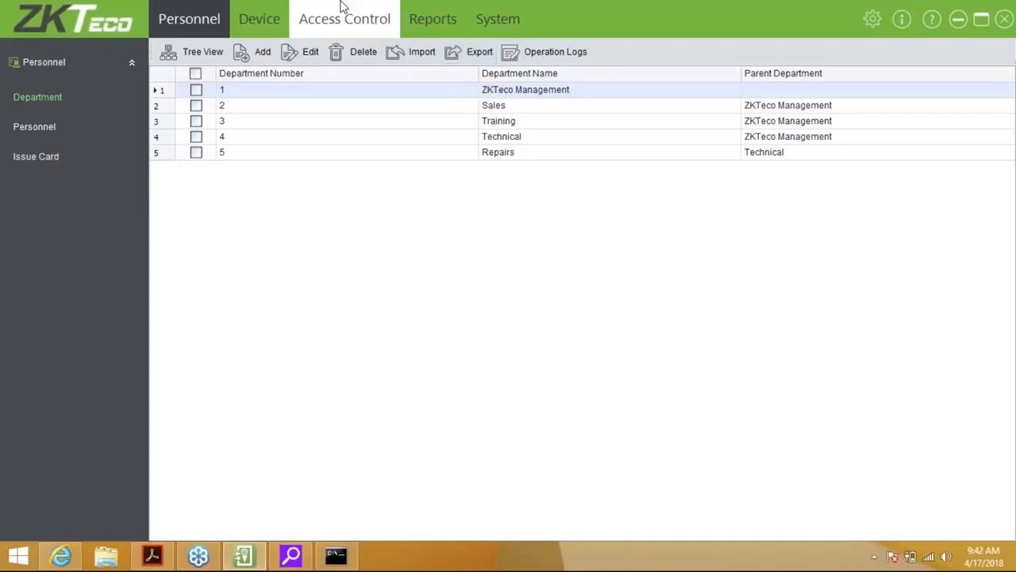
Switch to the empty Personnel list and bring up the Add personnel form
click(34, 126)
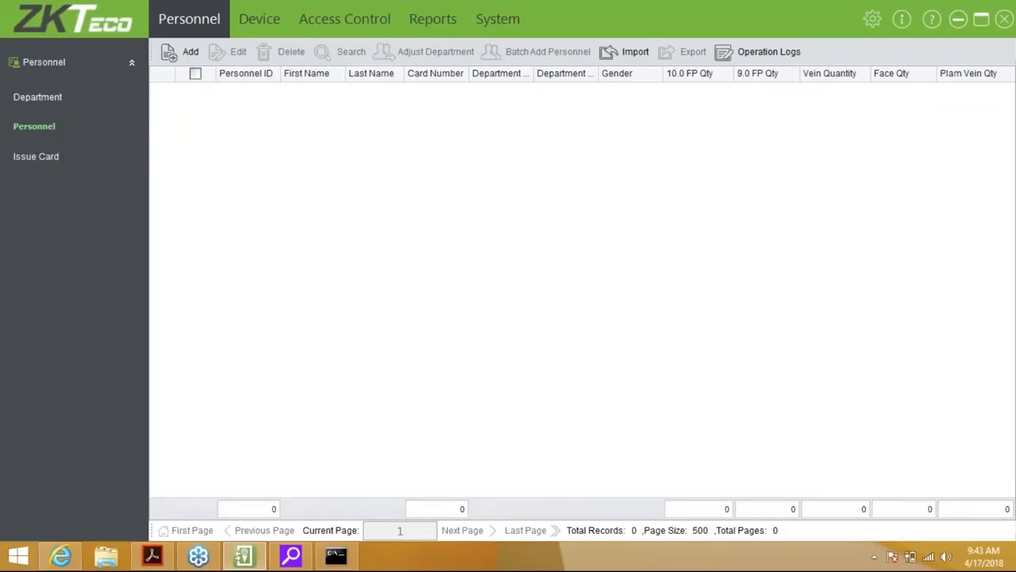
click(178, 68)
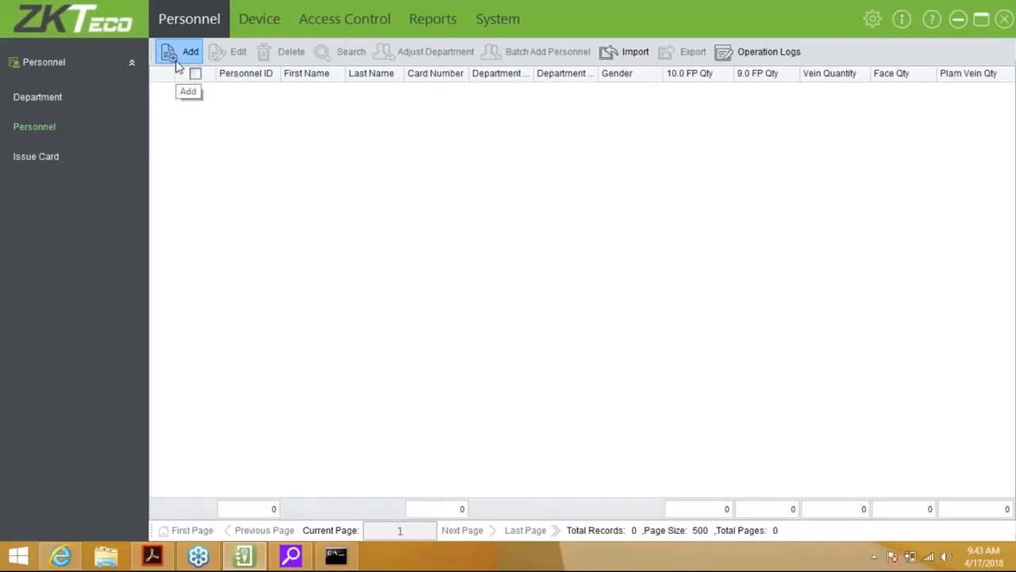
click(178, 68)
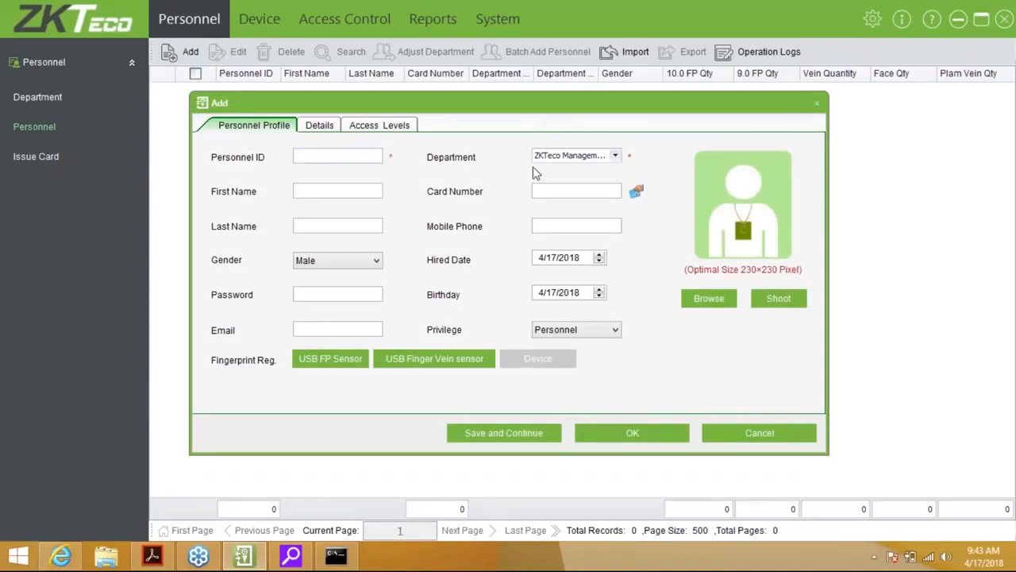
Give the new person Personnel ID 1 and assign the Training department
click(340, 155)
text(1)
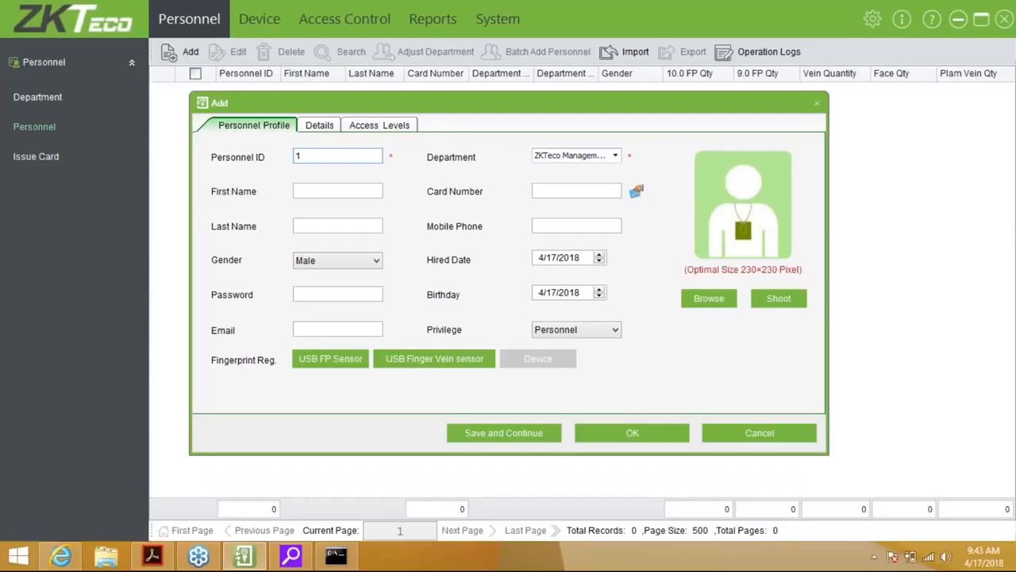
key(Tab)
click(355, 158)
click(616, 157)
click(602, 213)
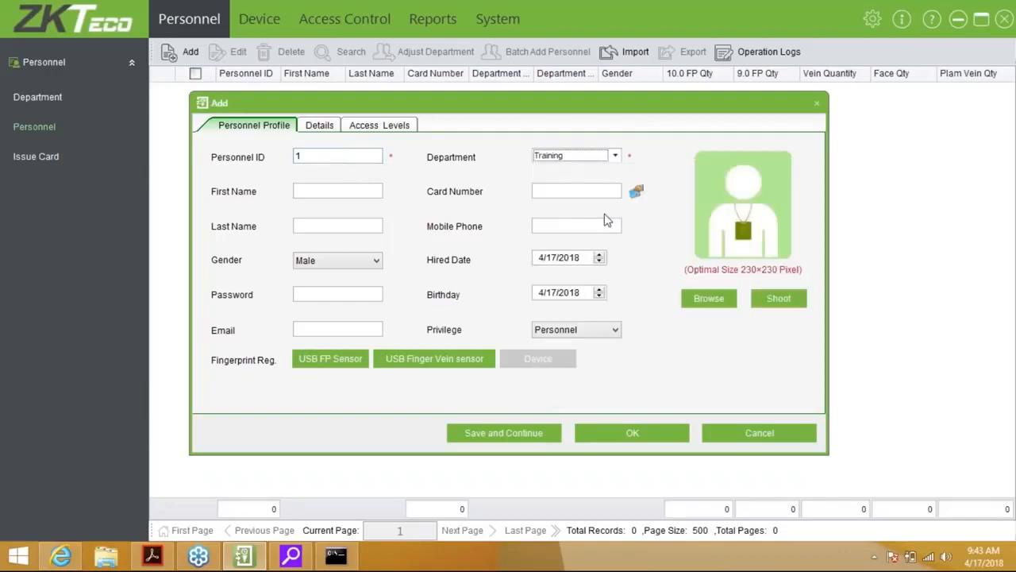
Enter the person's first name and last name
click(350, 193)
key(Tab)
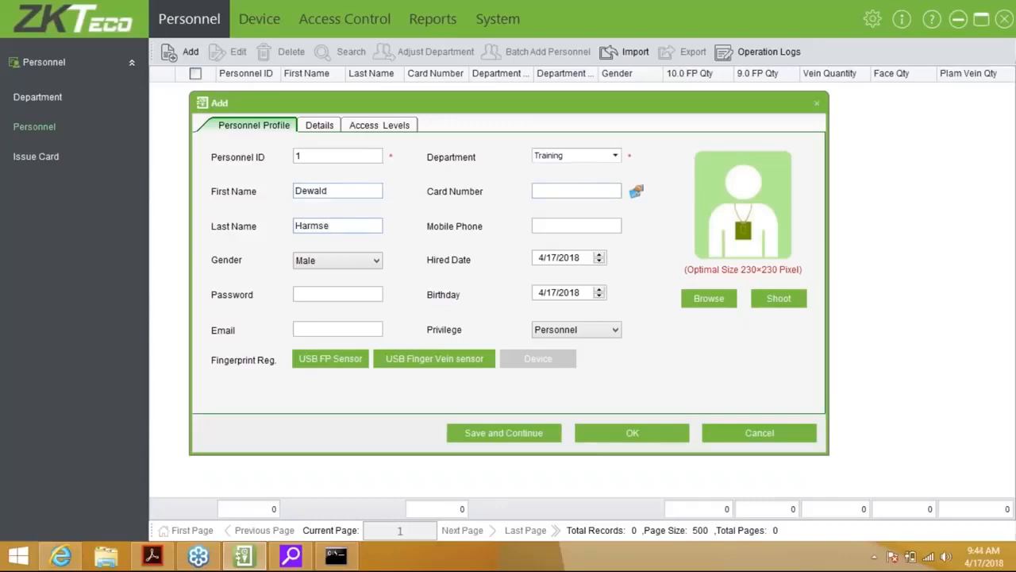
click(597, 191)
click(636, 193)
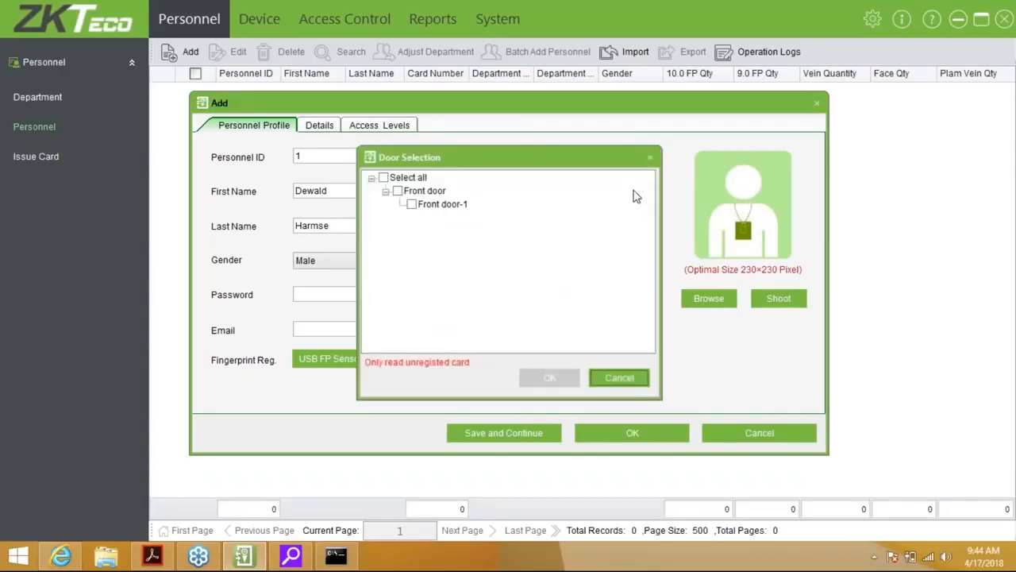
click(412, 204)
click(550, 378)
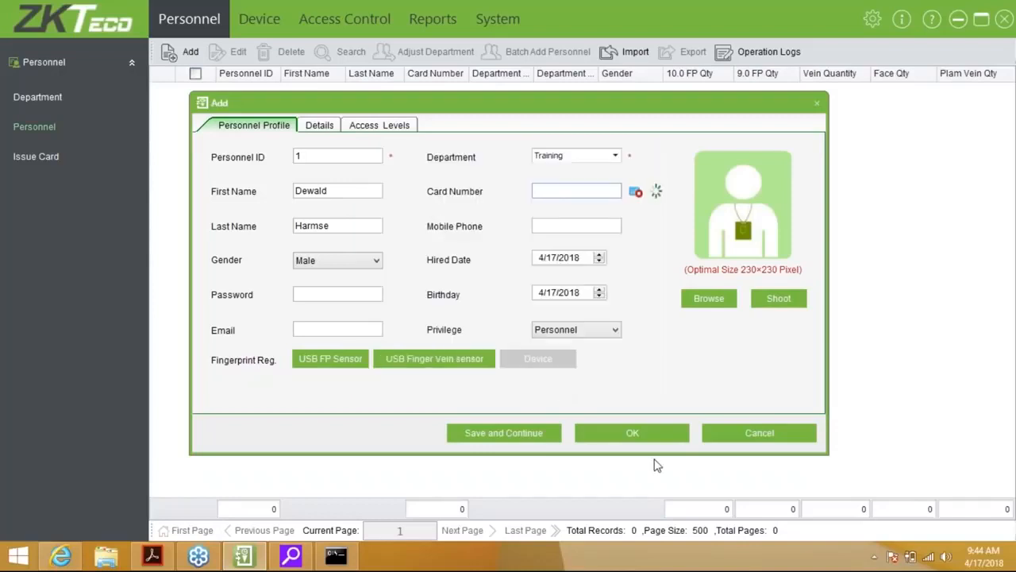
click(636, 195)
click(540, 257)
click(545, 294)
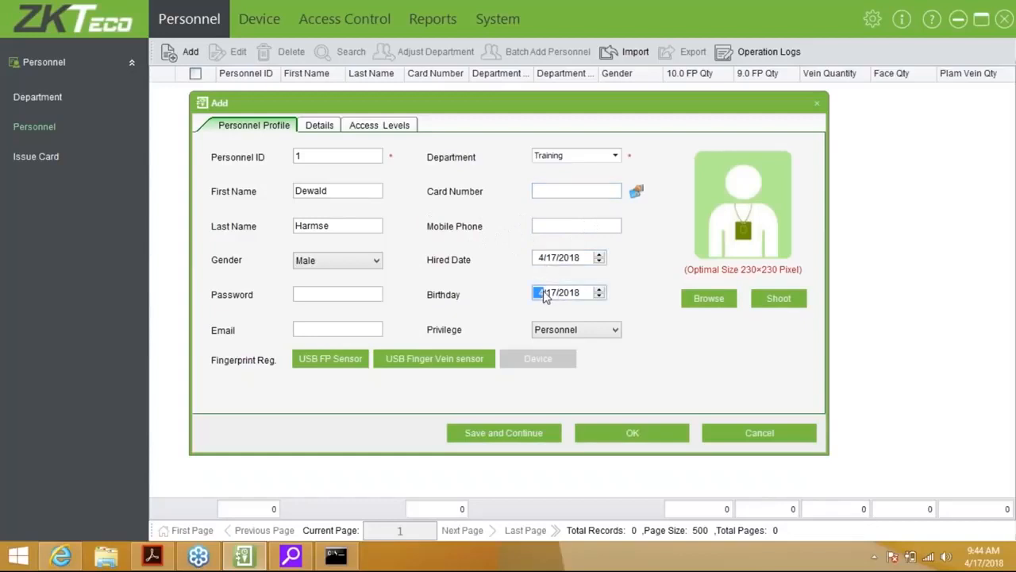
click(322, 292)
text(123456)
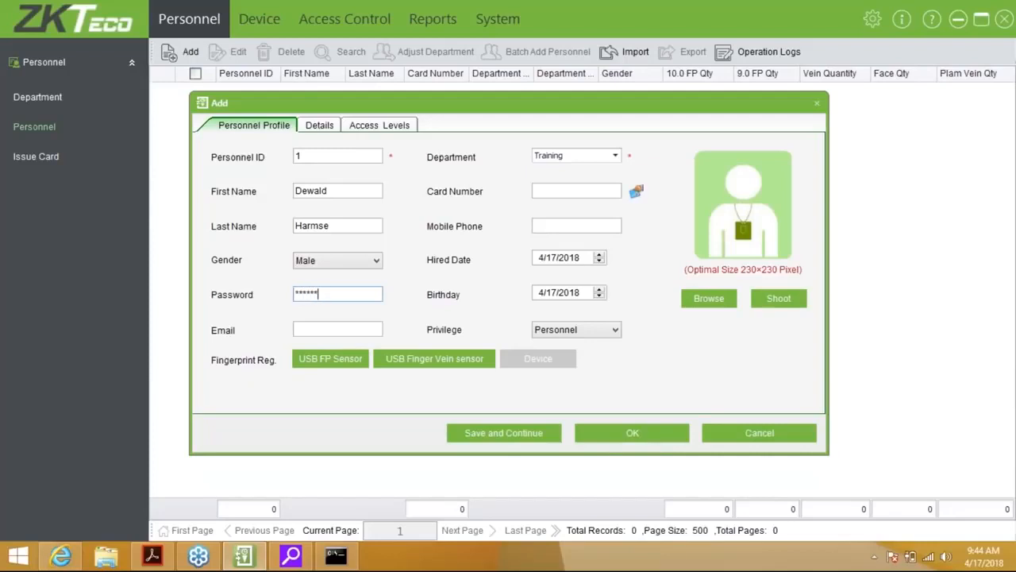
key(BackSpace)
key(BackSpace)
key(BackSpace)
key(BackSpace)
key(BackSpace)
key(BackSpace)
click(340, 331)
click(599, 328)
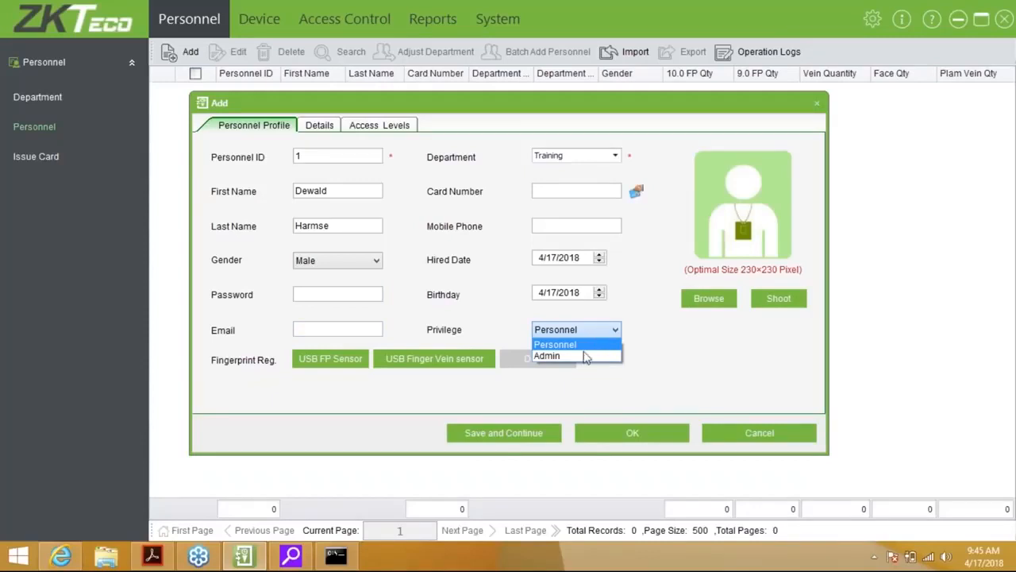
click(583, 356)
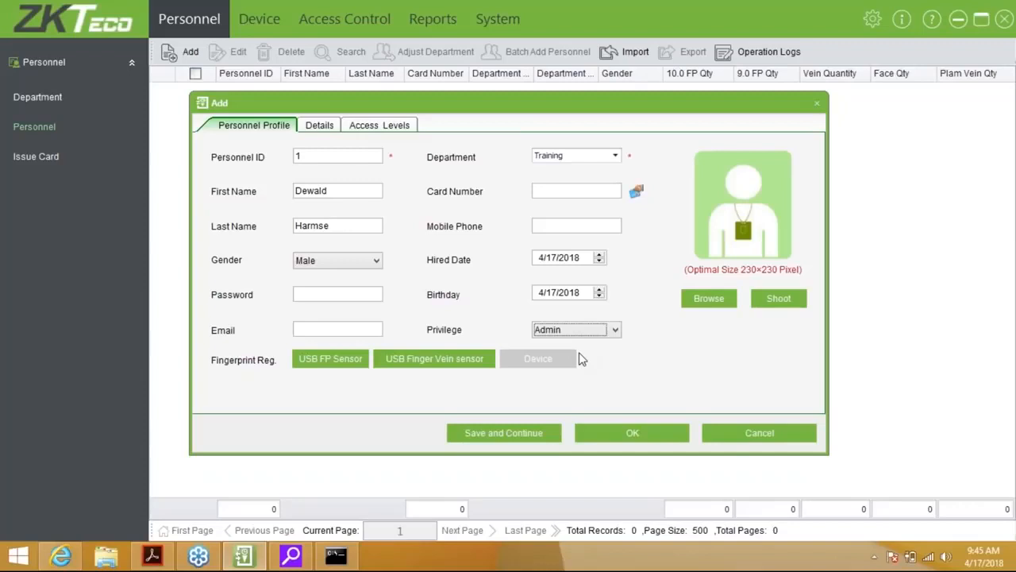
click(601, 334)
click(604, 343)
click(775, 309)
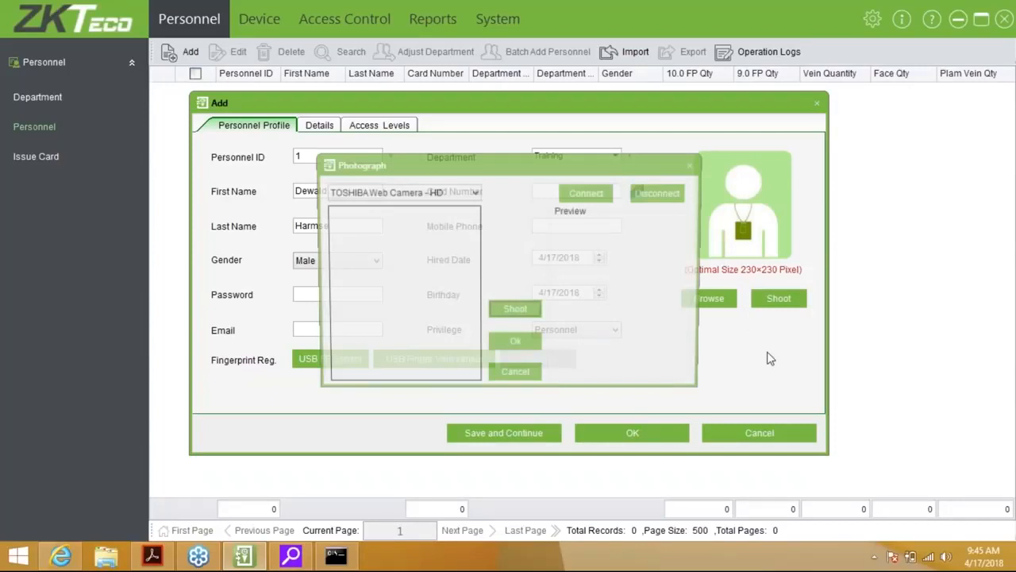
click(434, 193)
click(424, 208)
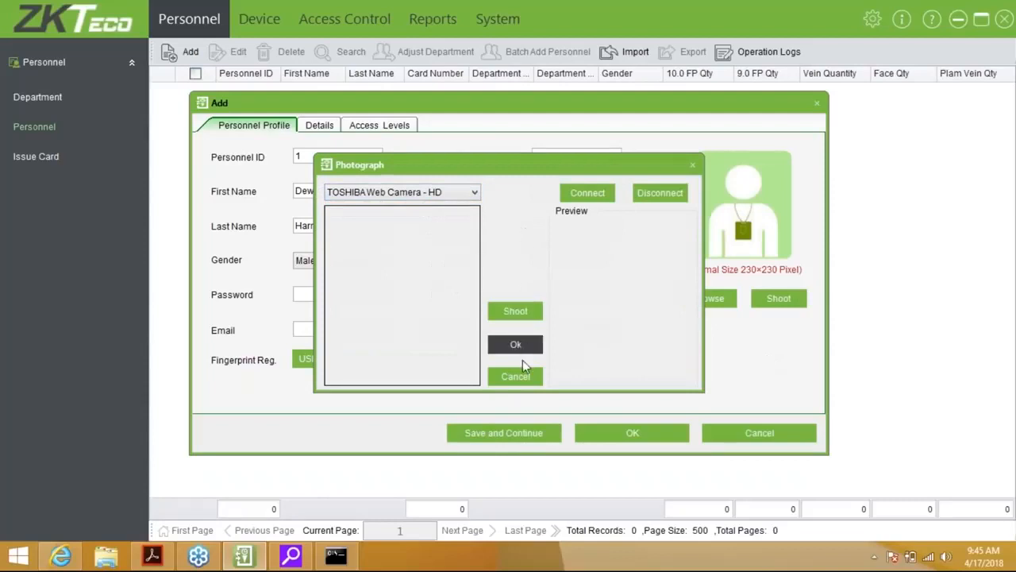
click(514, 380)
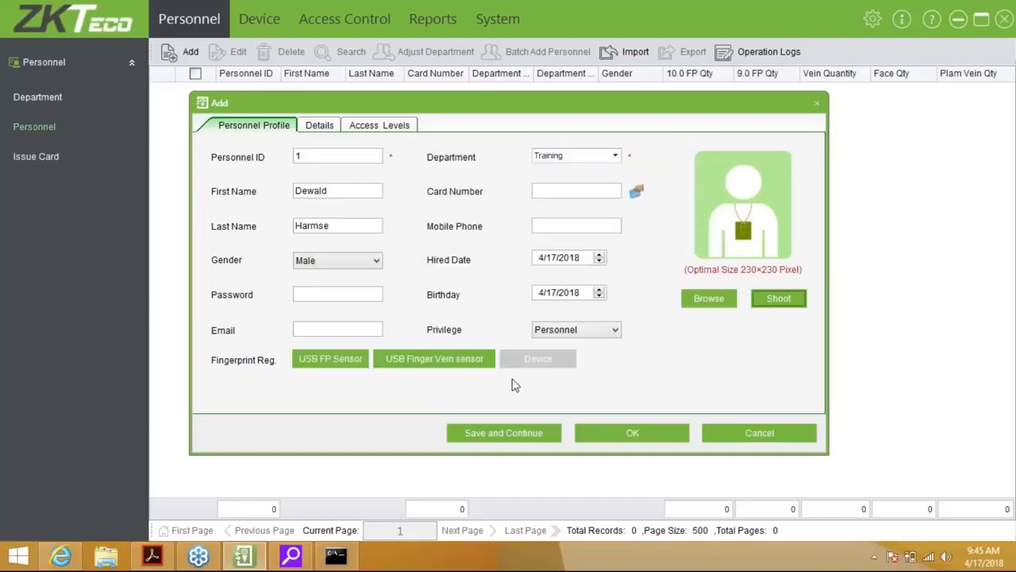
click(709, 299)
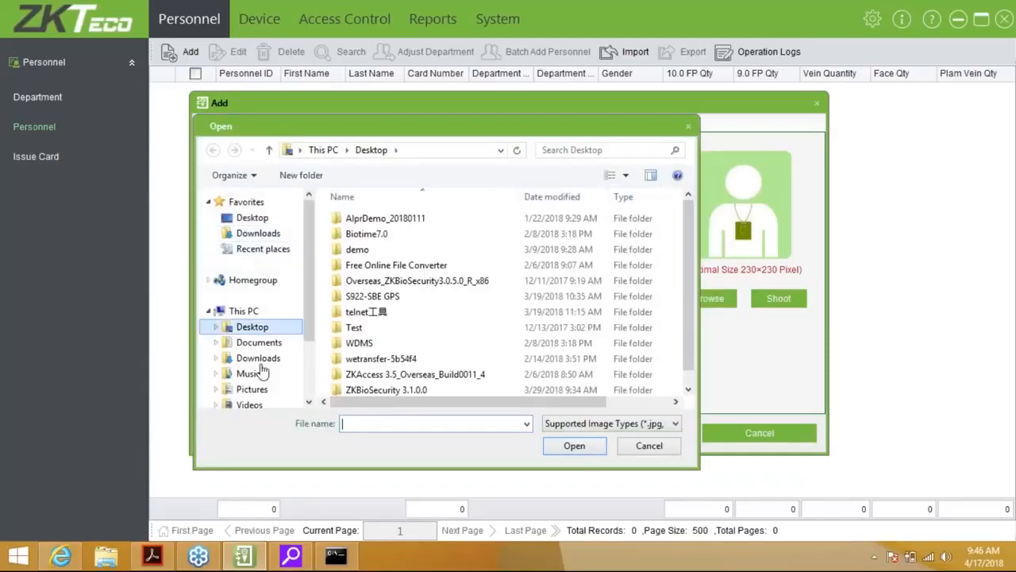
click(254, 389)
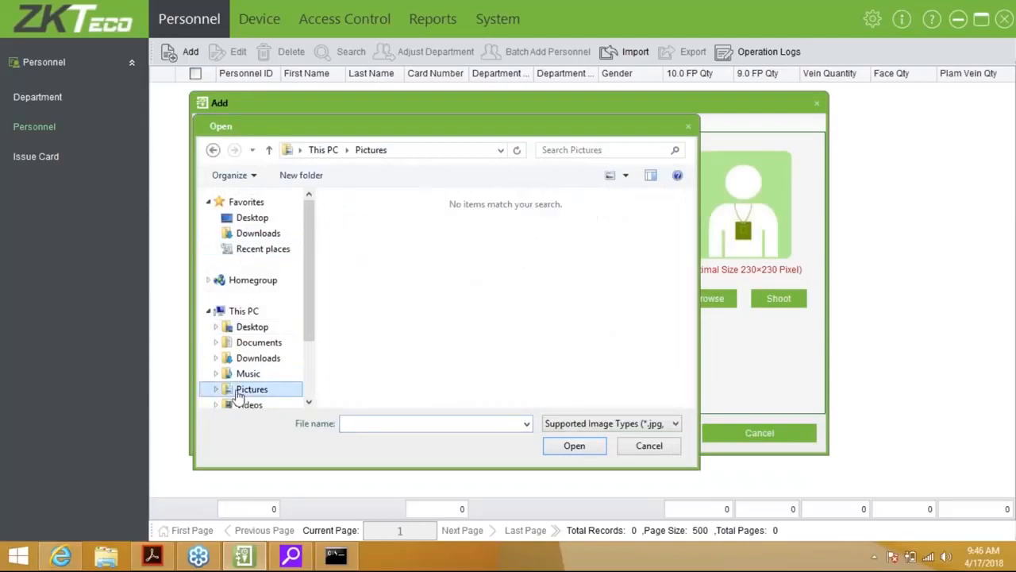
click(649, 446)
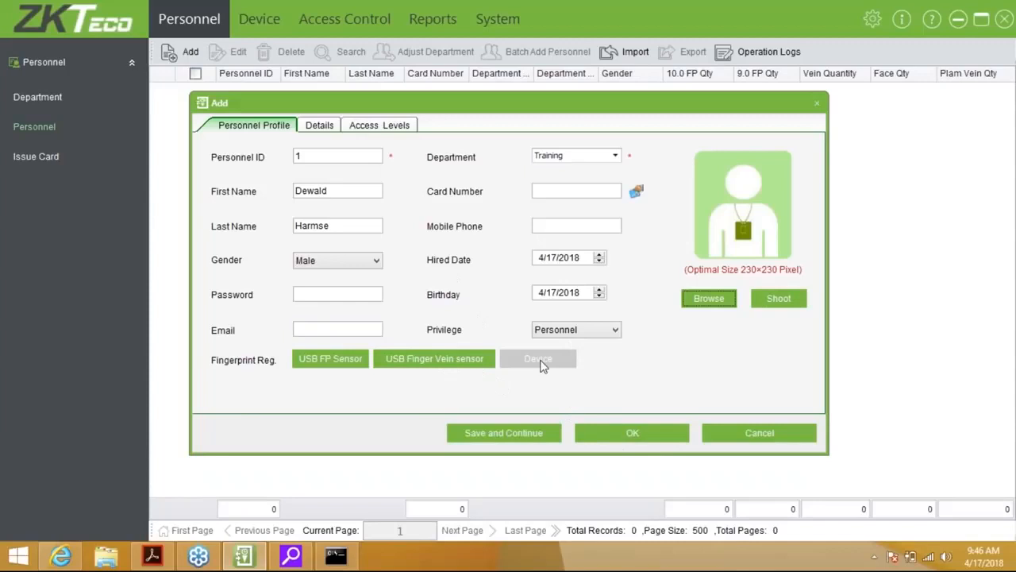
Enrol two right-hand fingerprints via the USB FP Sensor, flagging the middle finger as duress
click(362, 358)
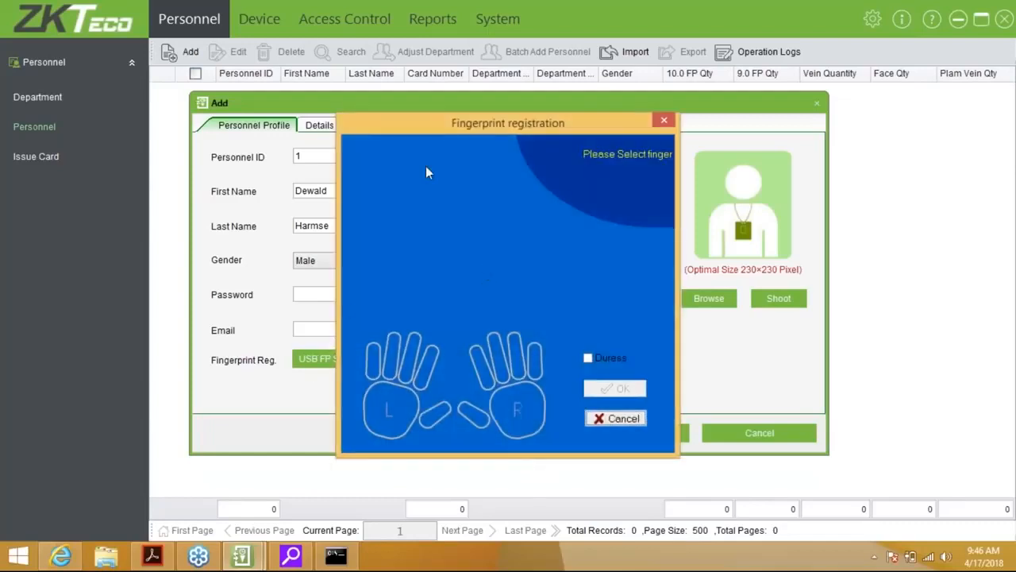
drag(535, 124, 588, 120)
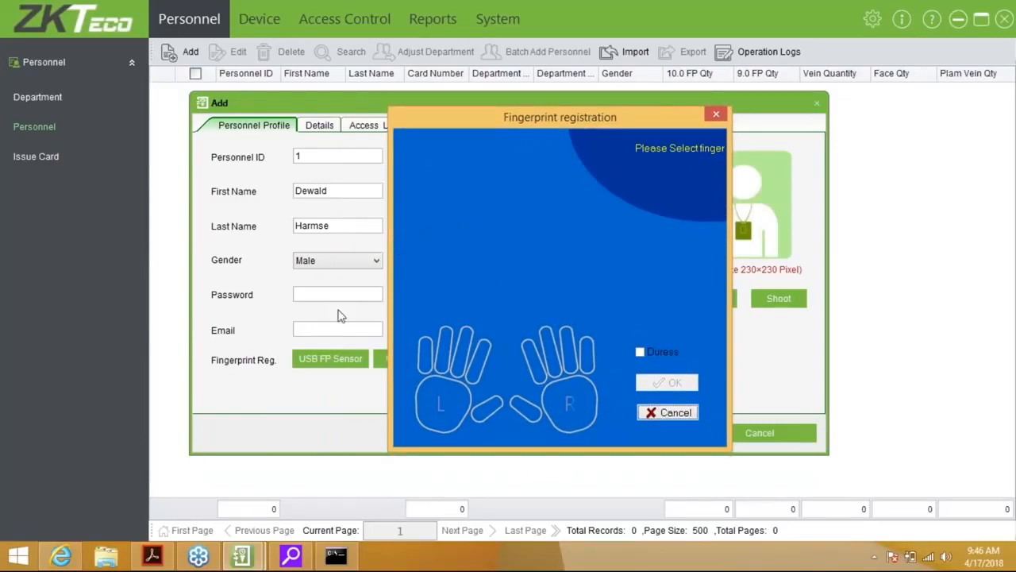
click(535, 358)
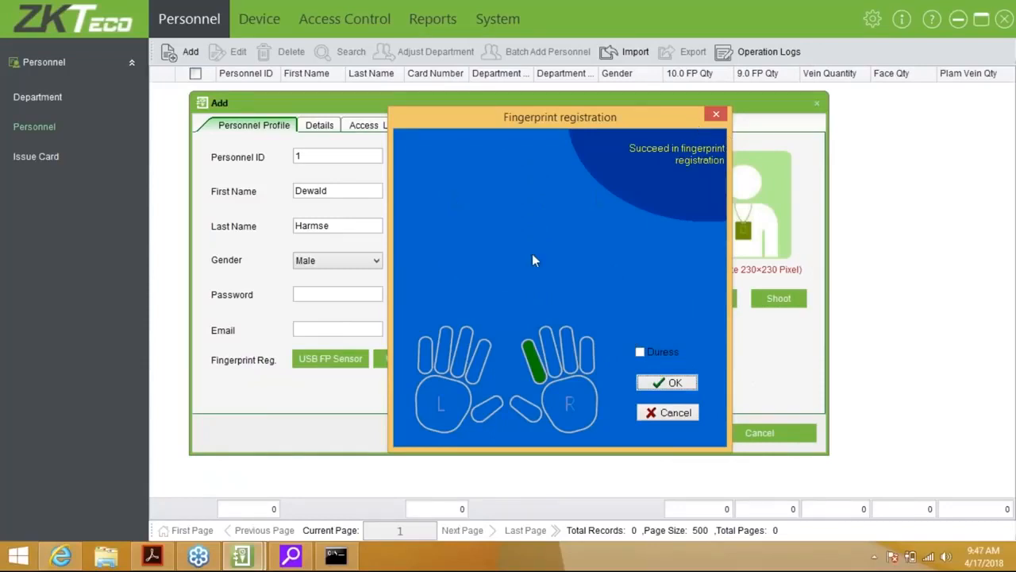
click(640, 352)
click(553, 343)
click(674, 382)
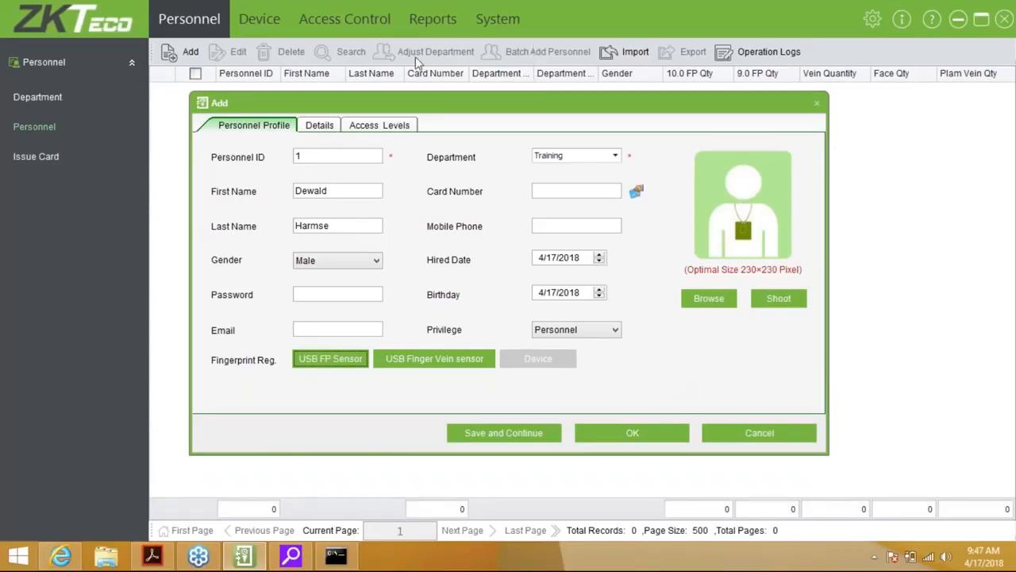
Step through the Details tab fields from Education down to Job Title
click(332, 127)
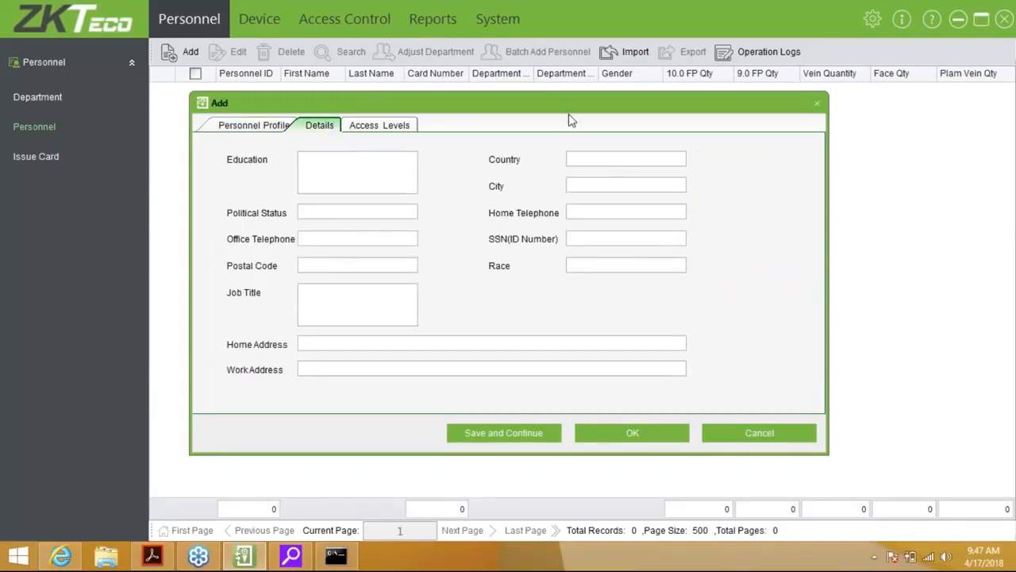
click(333, 160)
click(327, 214)
click(327, 236)
click(328, 264)
click(322, 297)
Try an SSN (ID Number), clear it again, check Access Levels, and cancel the entry
click(568, 241)
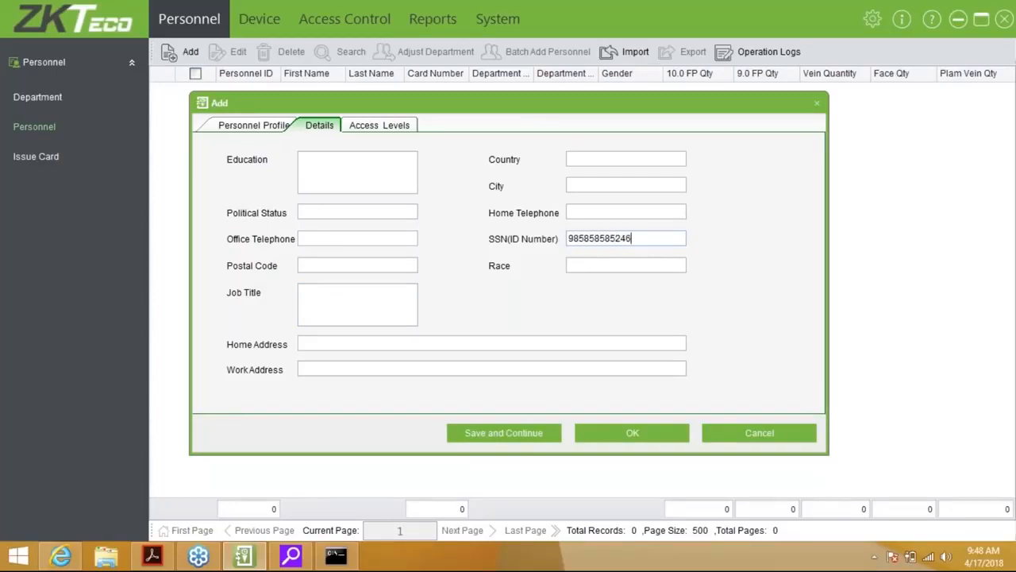
click(574, 239)
key(BackSpace)
key(BackSpace)
key(BackSpace)
key(BackSpace)
key(BackSpace)
key(BackSpace)
key(BackSpace)
text(8)
key(BackSpace)
drag(656, 237, 511, 238)
key(BackSpace)
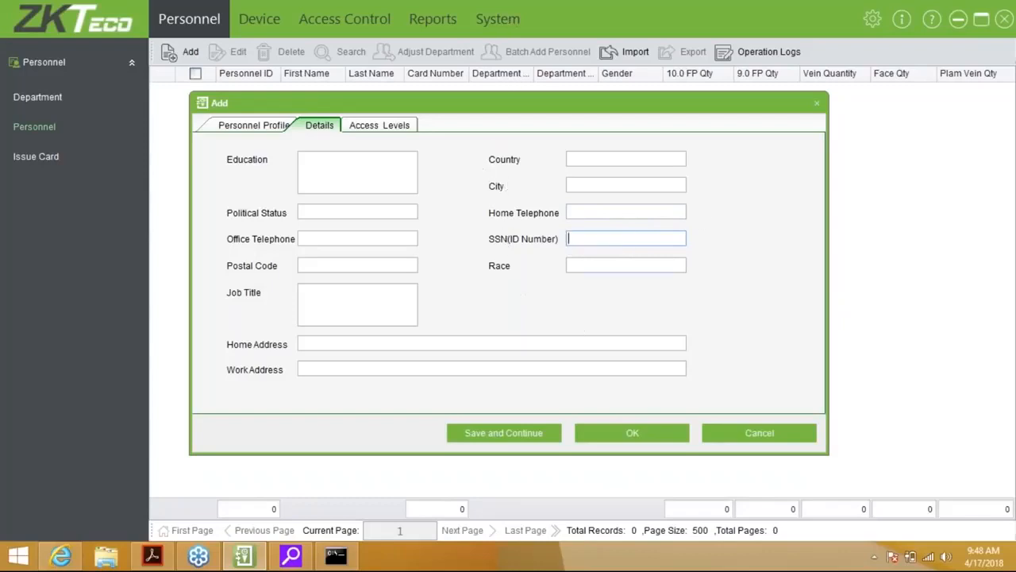
click(395, 129)
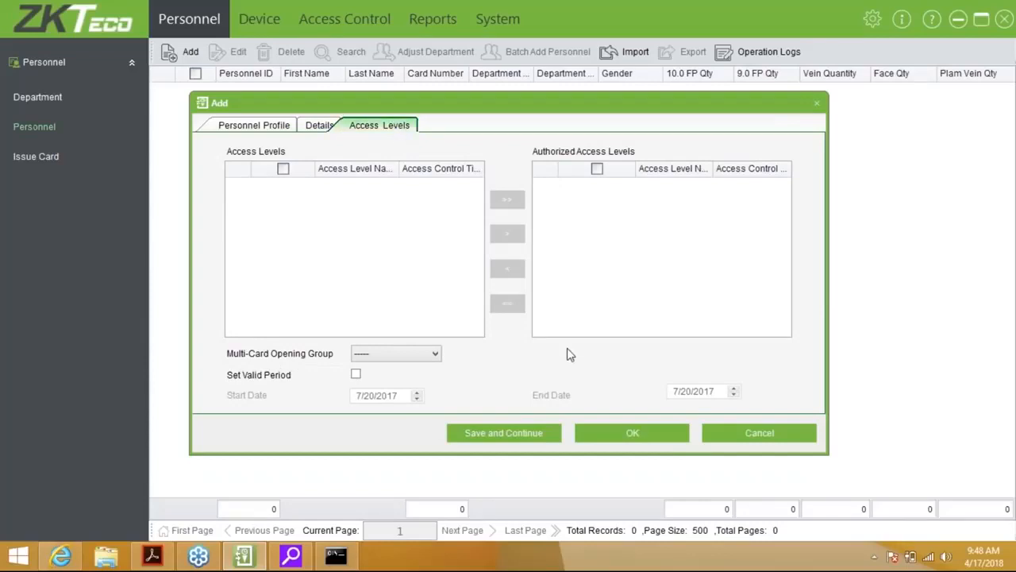
click(754, 438)
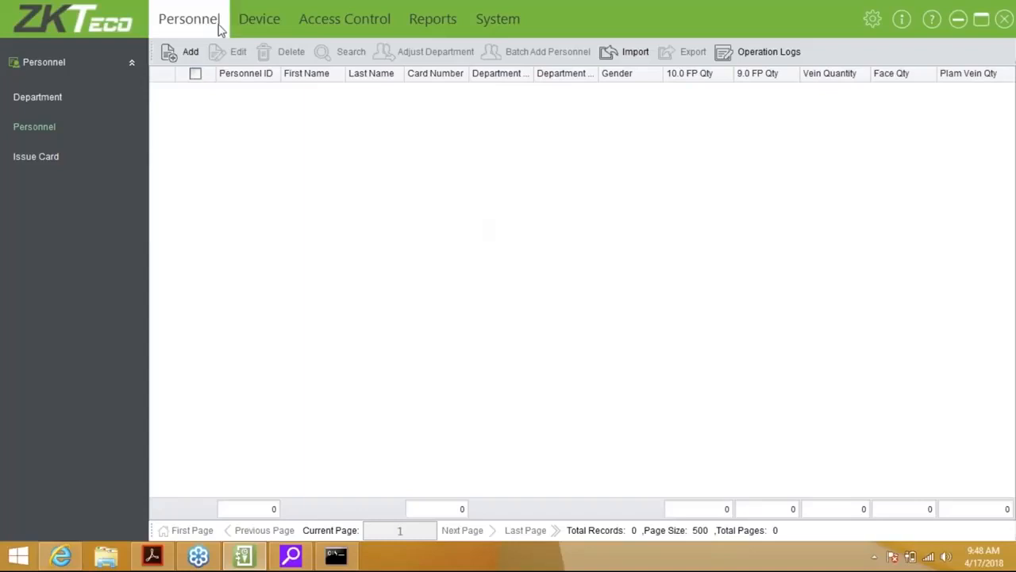
Add personnel ID 1 in the Training department and enter the person's first and last name
click(189, 53)
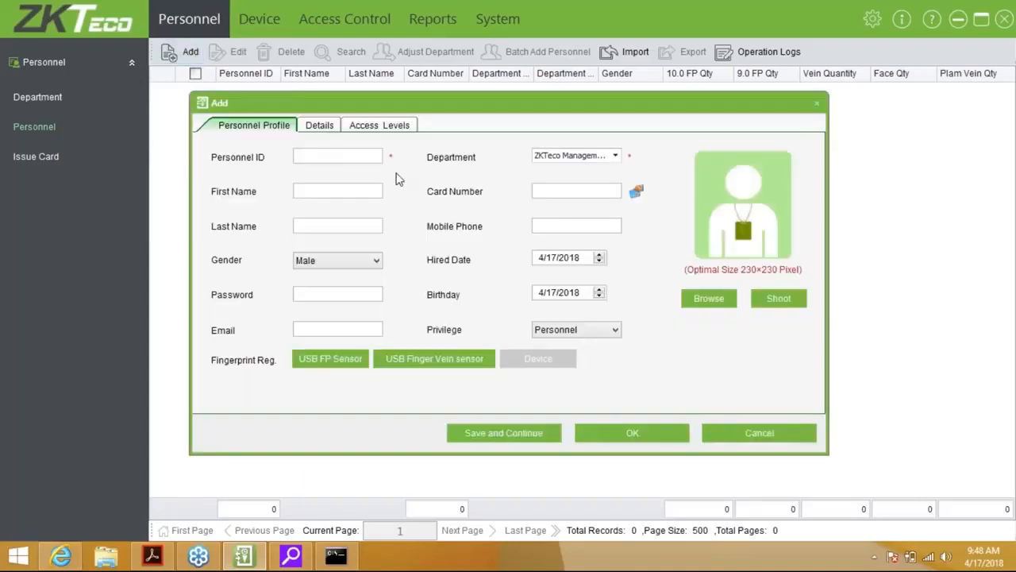
text(1)
key(Tab)
click(588, 156)
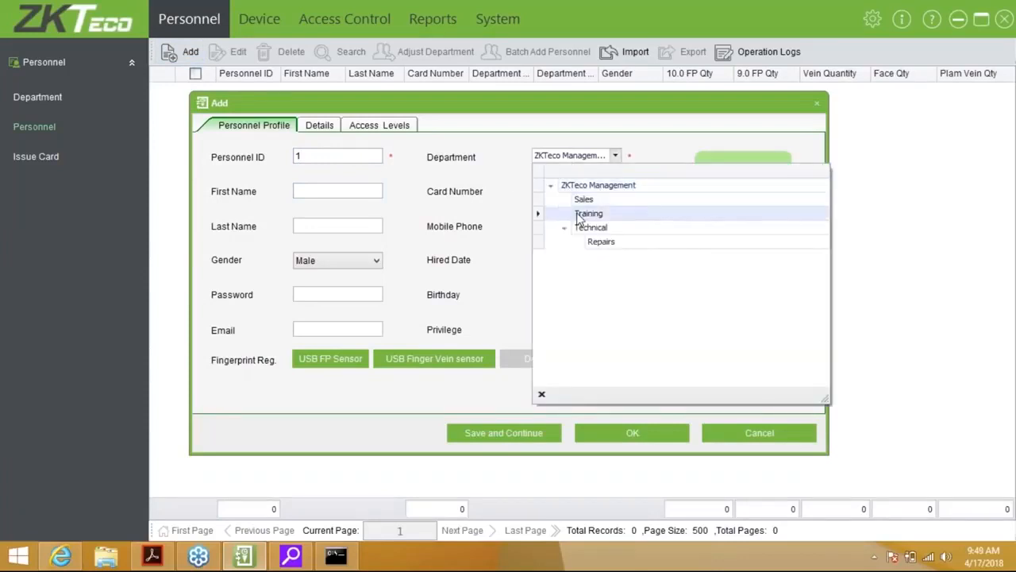
click(576, 214)
click(368, 191)
key(Tab)
key(Tab)
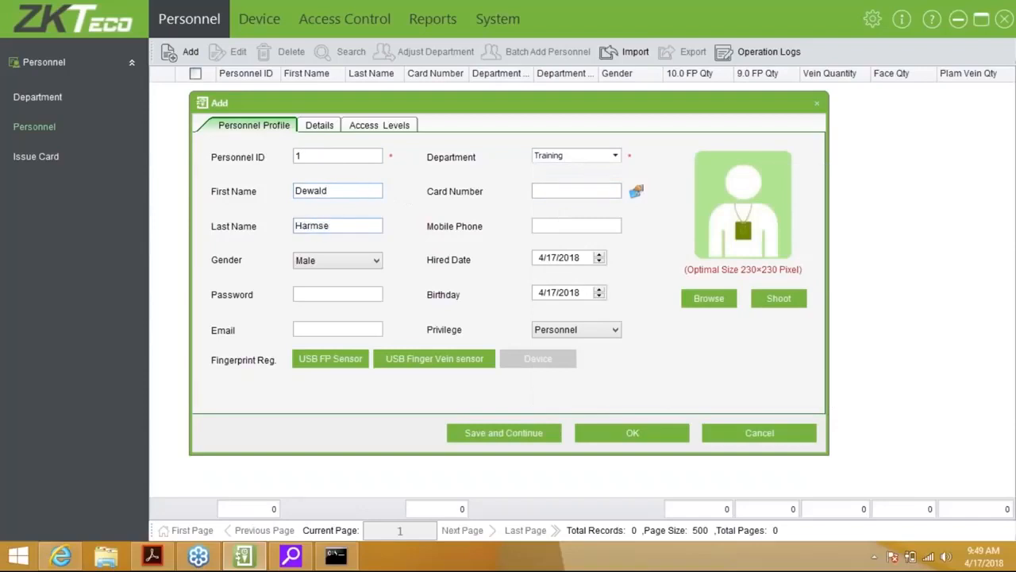
key(Tab)
key(Tab)
Enrol right index and right middle (duress) fingerprints, then Save and Continue
click(319, 366)
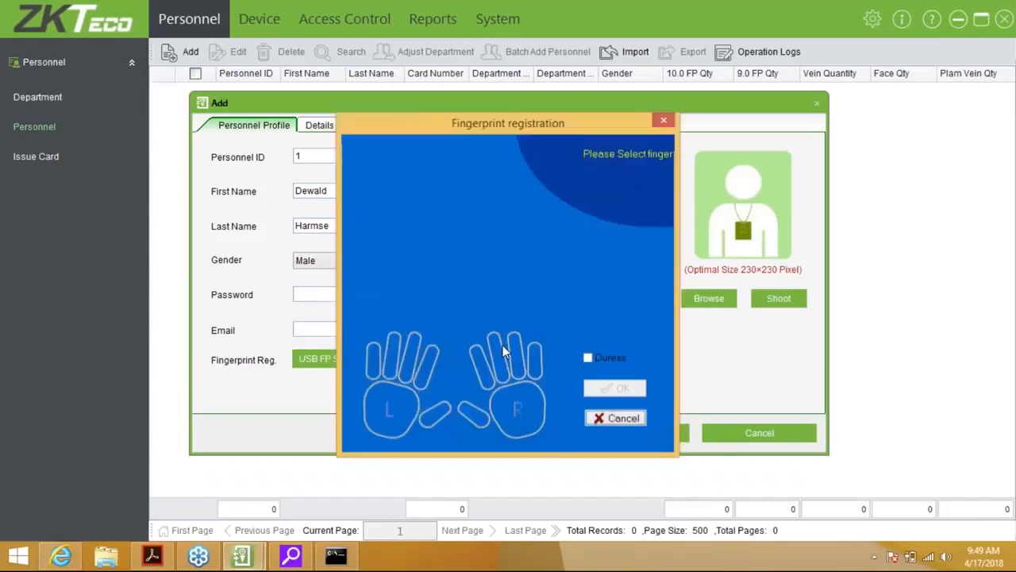
click(481, 364)
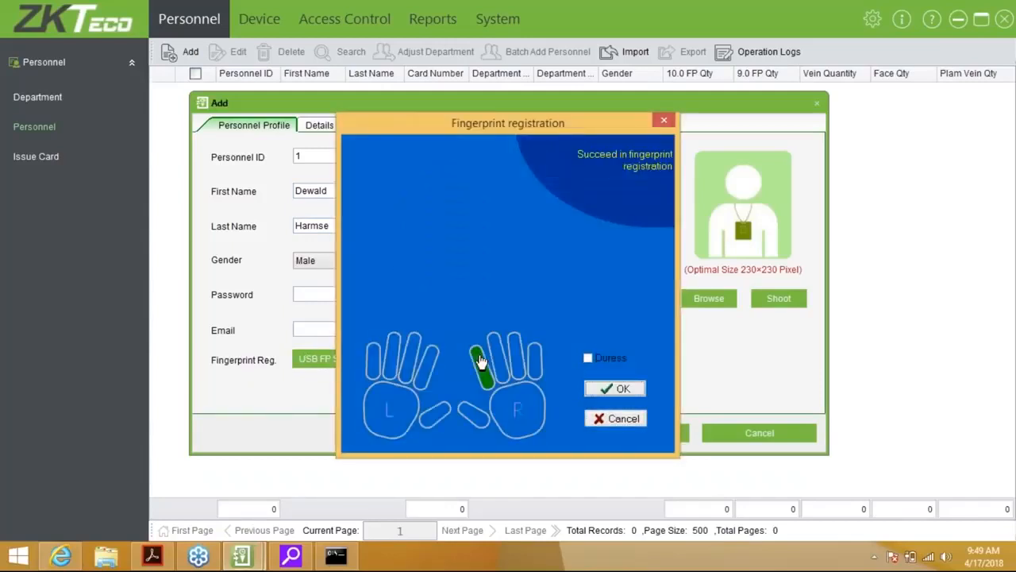
click(587, 358)
click(498, 358)
click(614, 389)
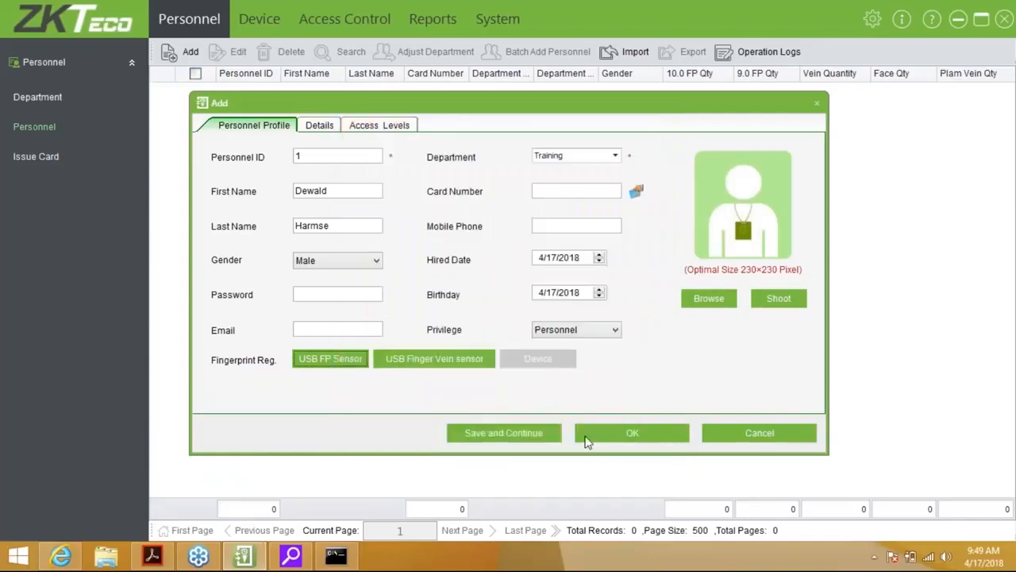
click(540, 439)
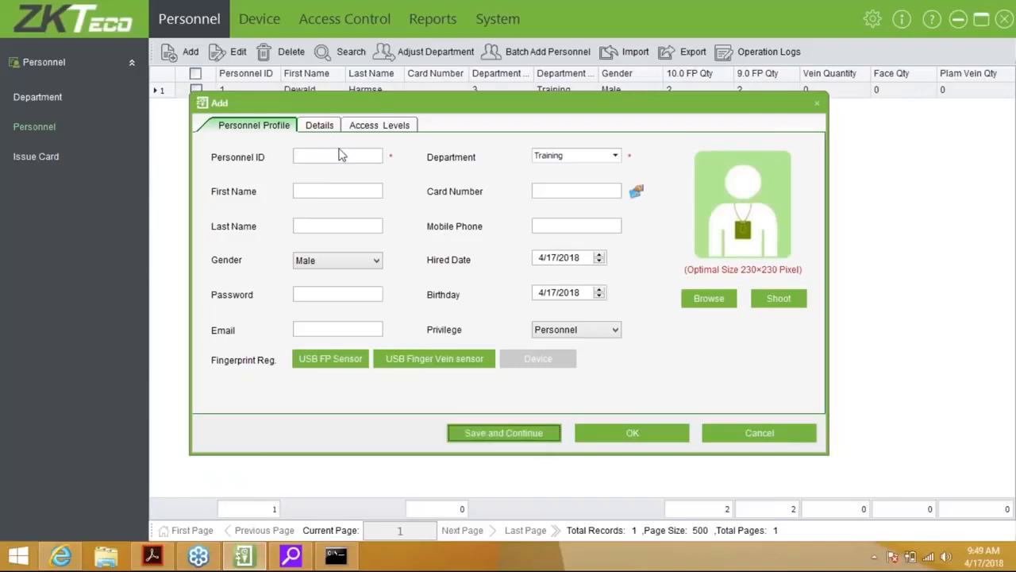
Enter personnel ID 2 in the Technical department with the person's first and last name
click(341, 155)
text(2)
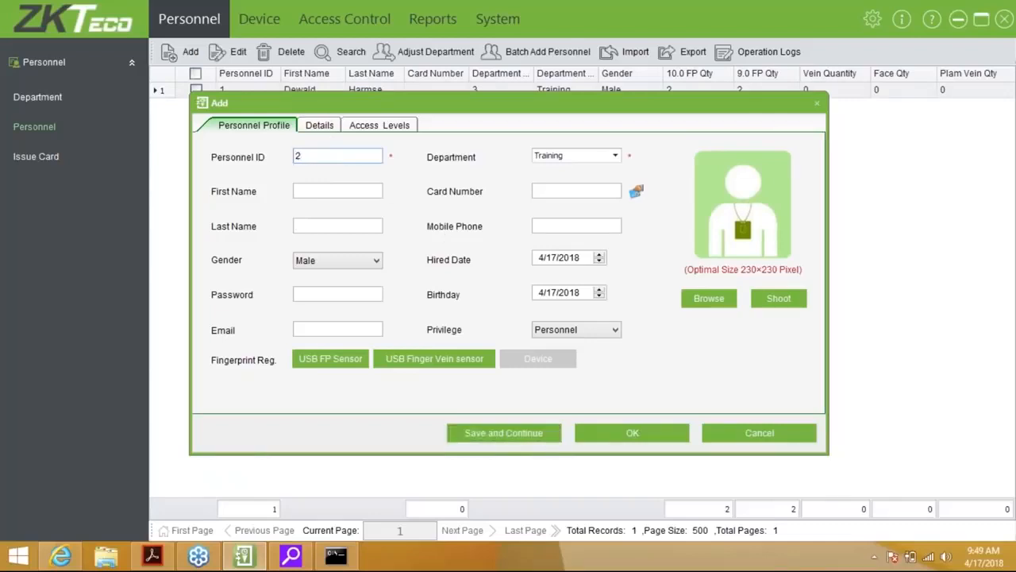
click(579, 156)
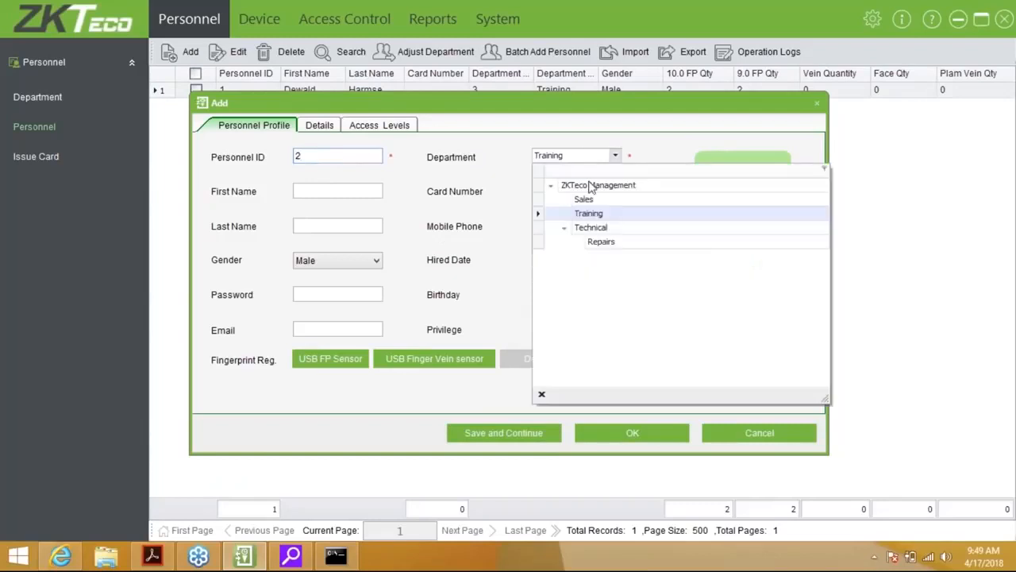
click(592, 228)
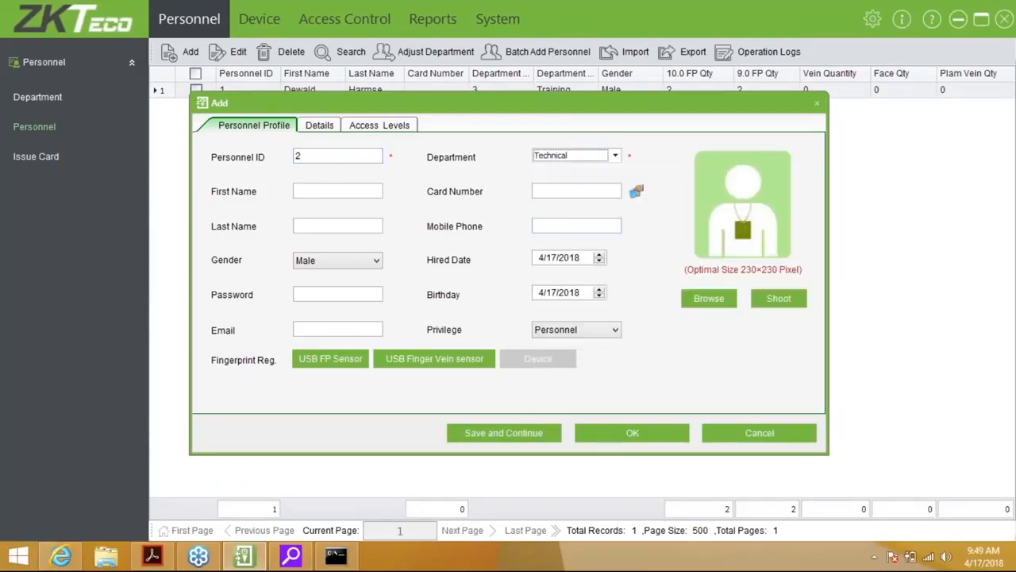
click(312, 191)
key(Tab)
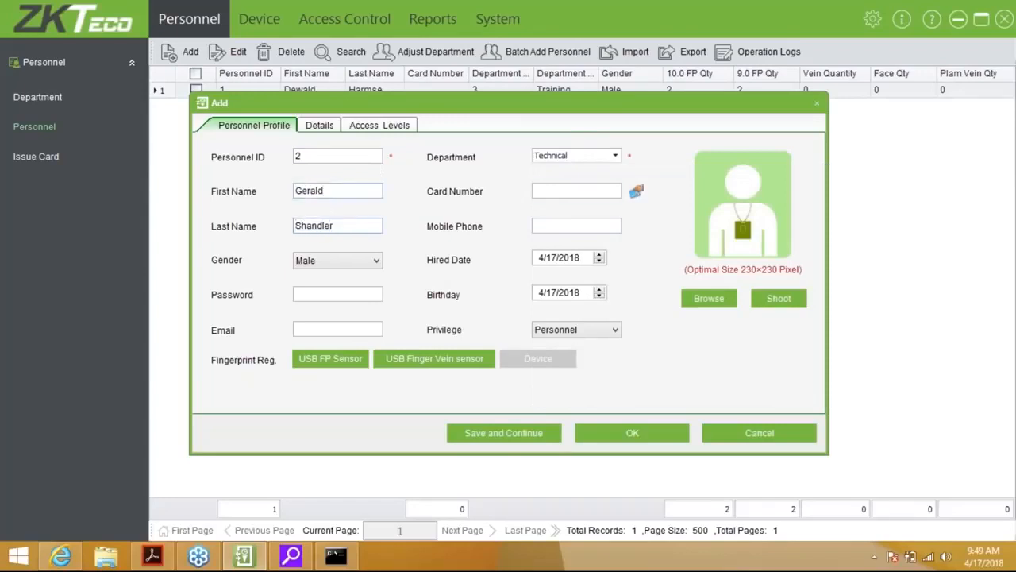
key(Tab)
click(338, 295)
Enrol the left index fingerprint and save the second person
click(344, 365)
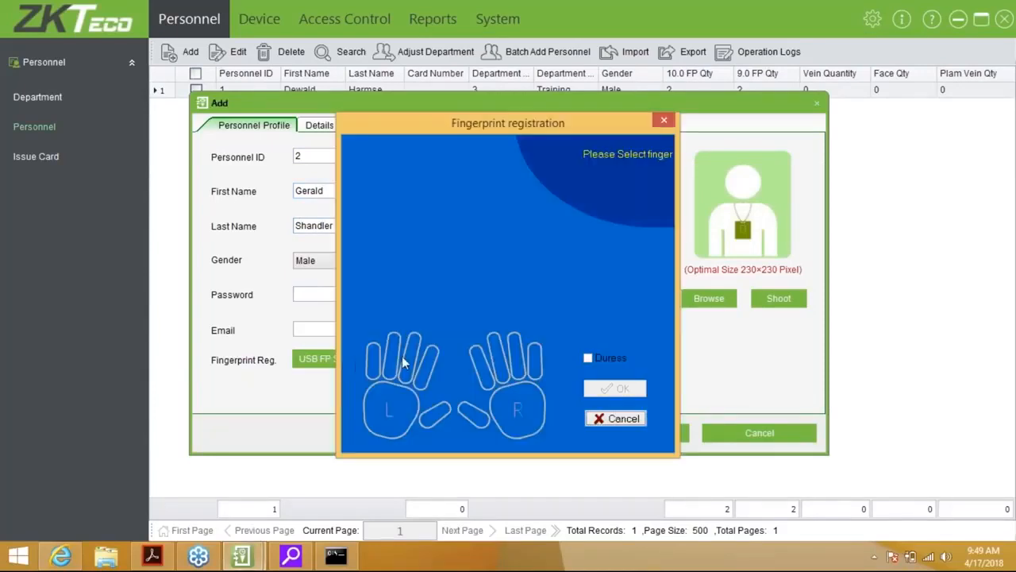
click(421, 364)
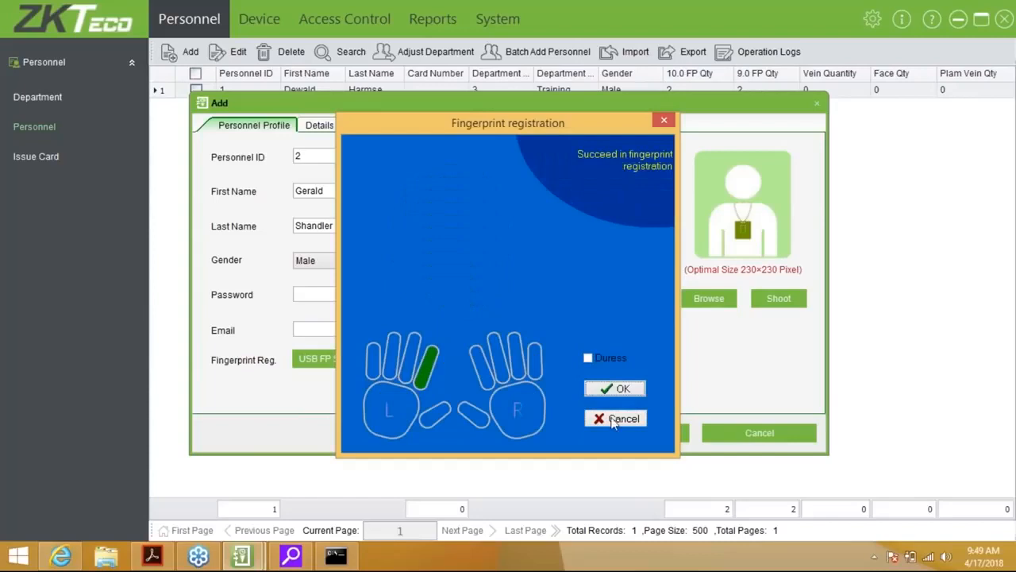
click(609, 389)
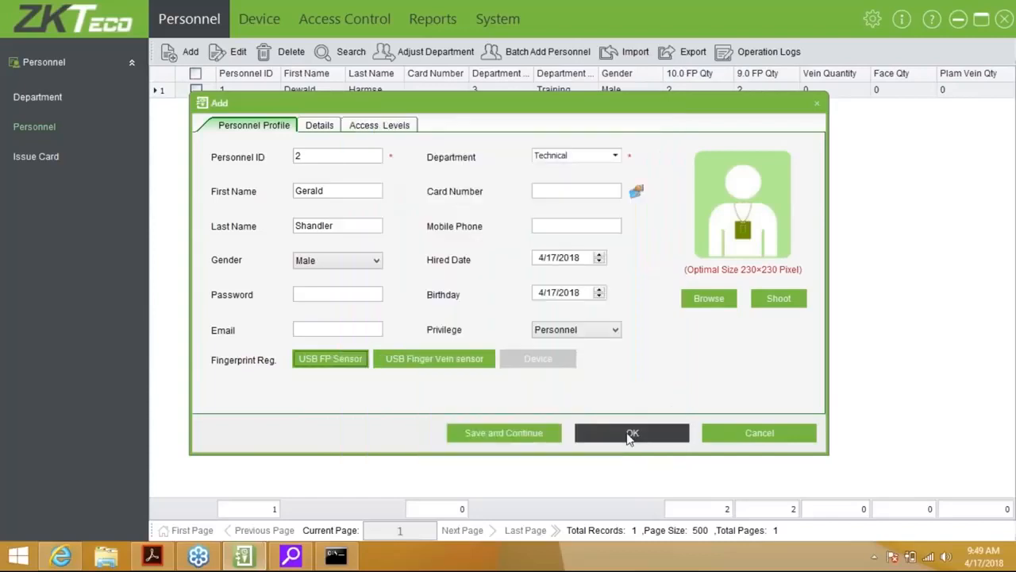
click(630, 434)
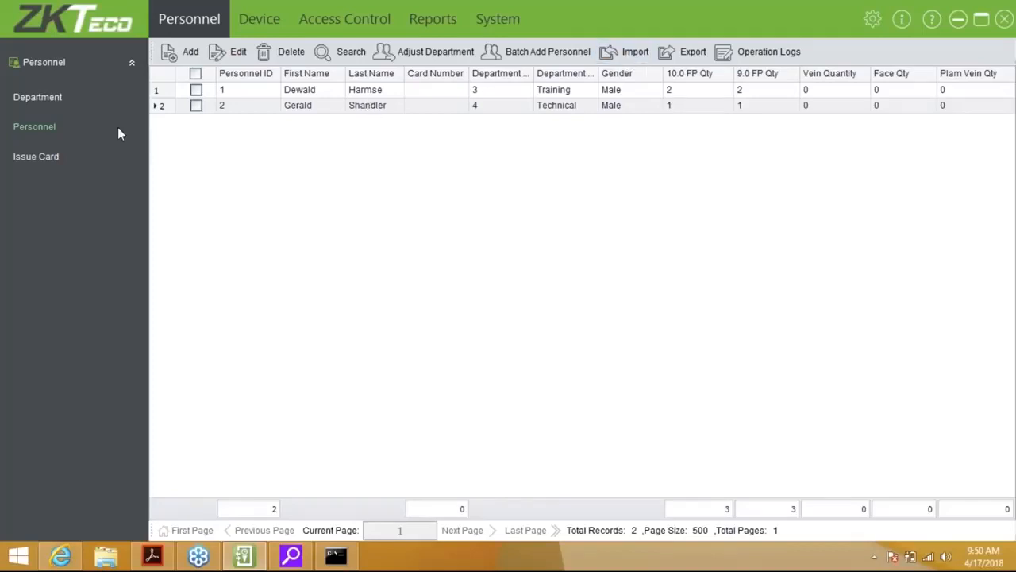
Go to the Issue Card page from the Personnel sidebar
click(45, 163)
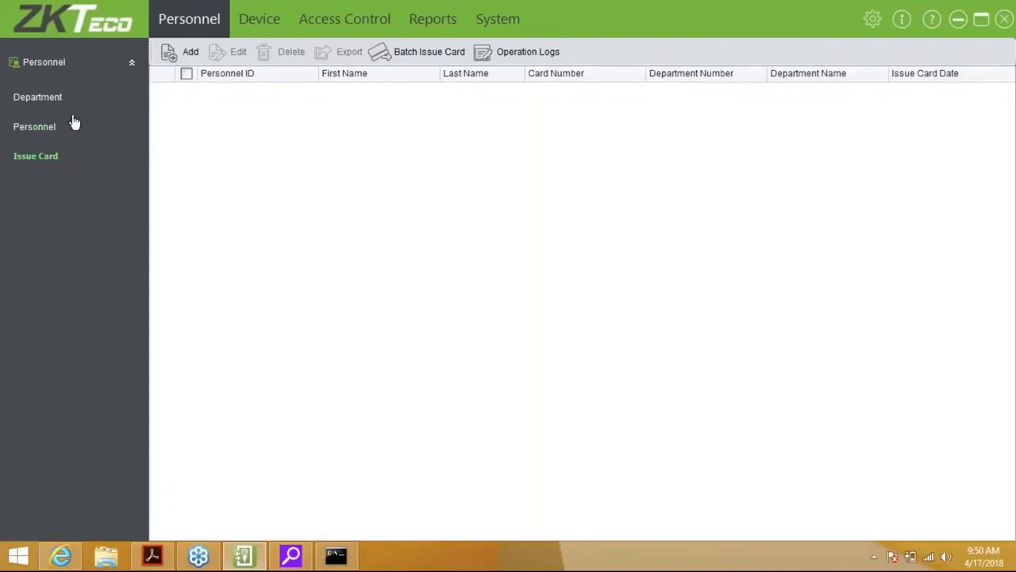
Start a card for personnel ID 1, then cancel without issuing it
click(188, 54)
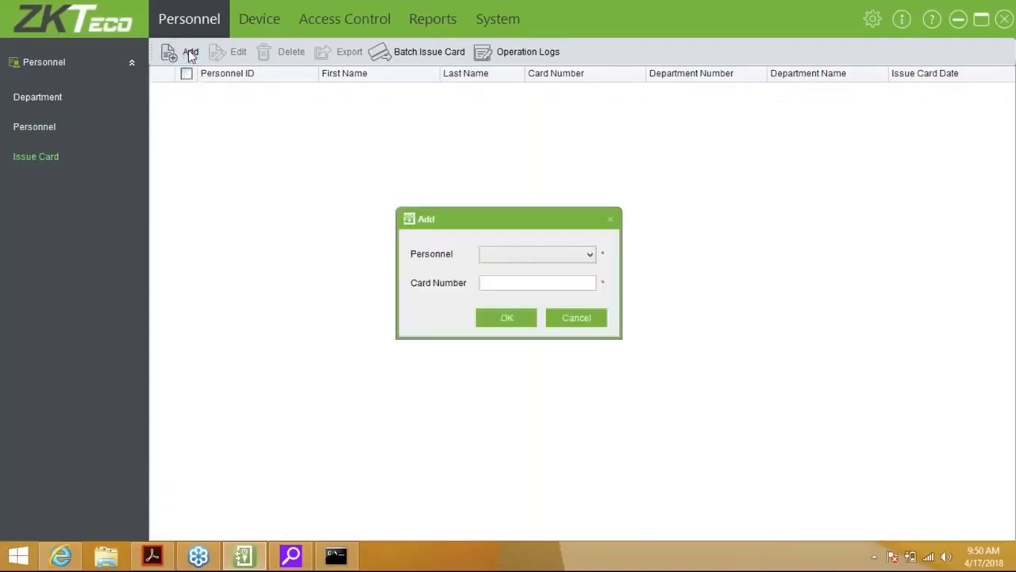
click(535, 256)
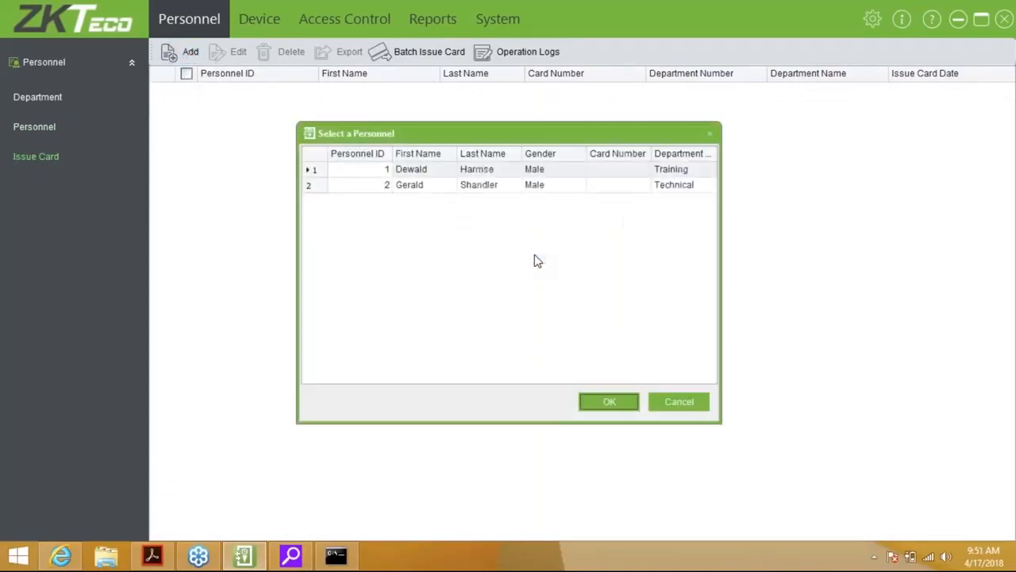
double_click(420, 176)
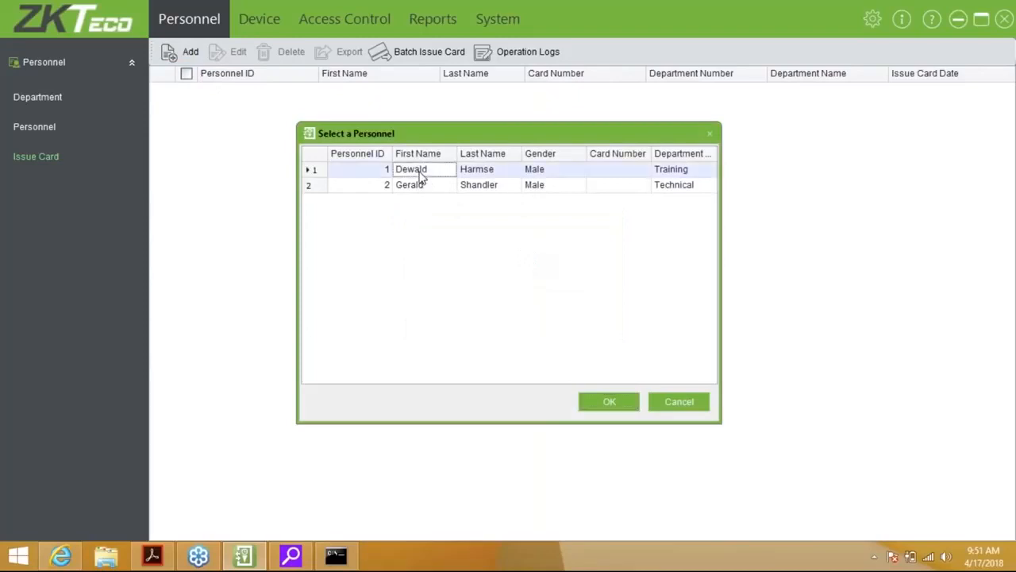
click(505, 284)
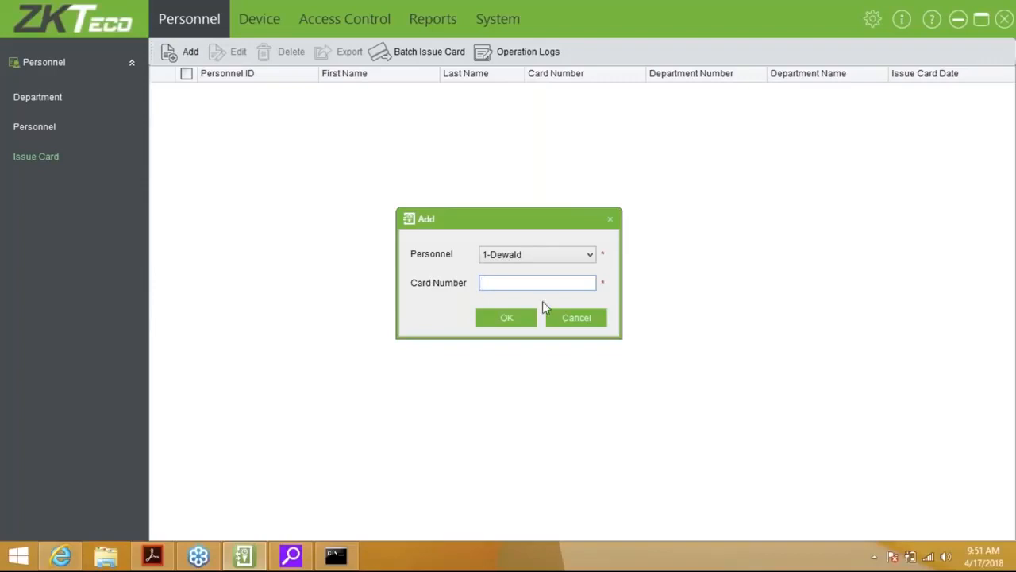
click(577, 317)
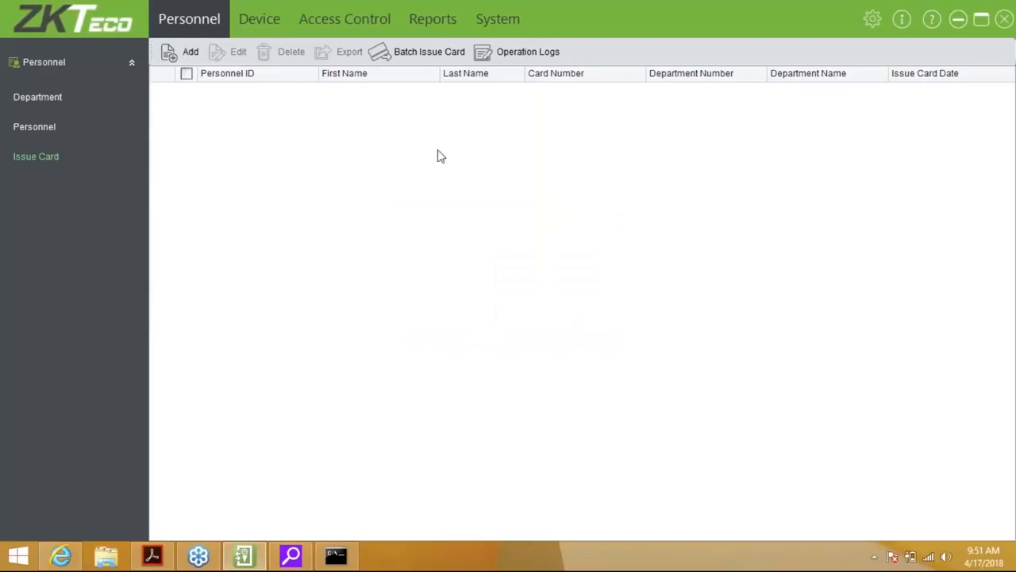
click(419, 53)
click(230, 135)
click(284, 159)
text(1)
key(Tab)
text(2)
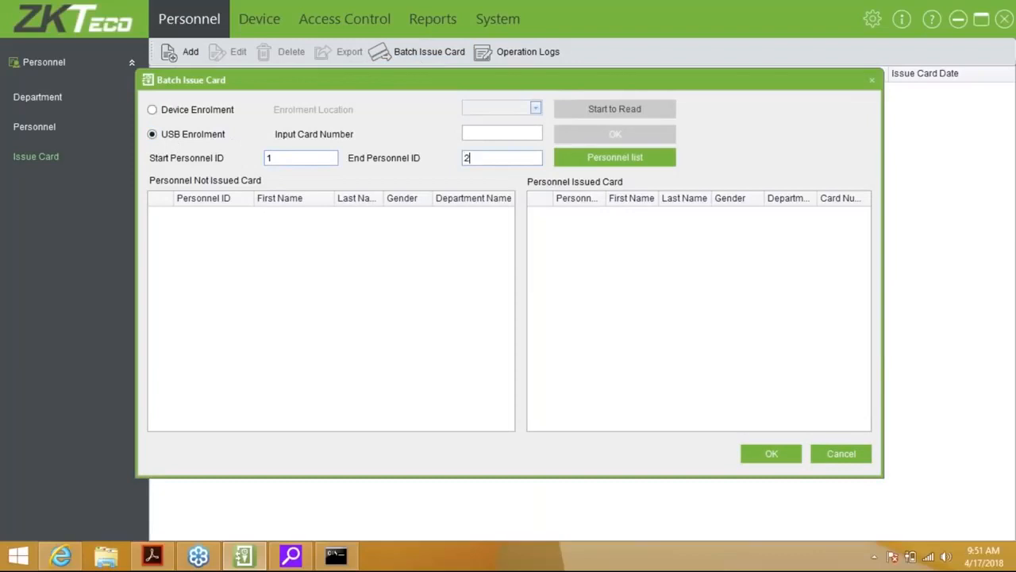
click(639, 158)
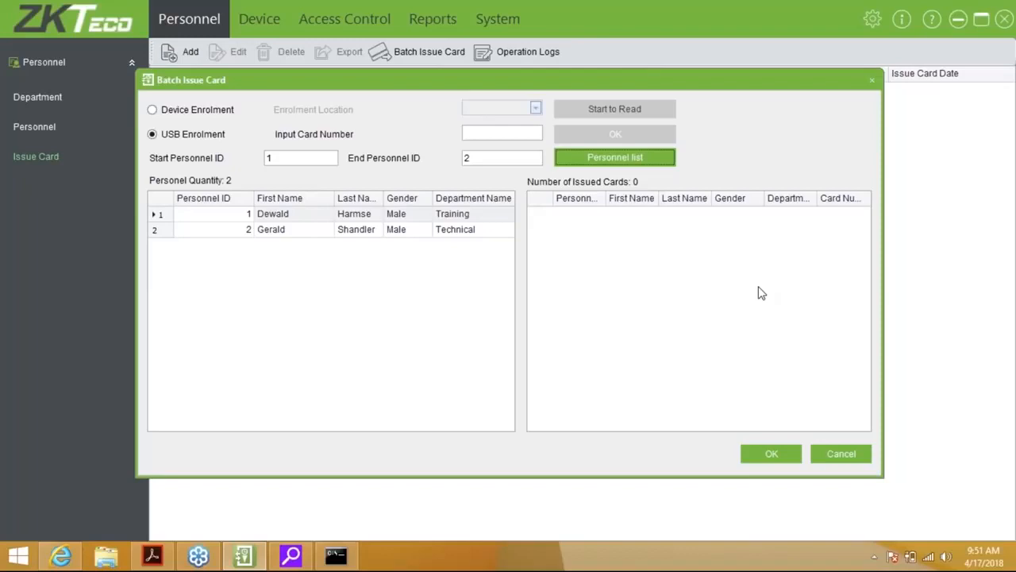
click(838, 453)
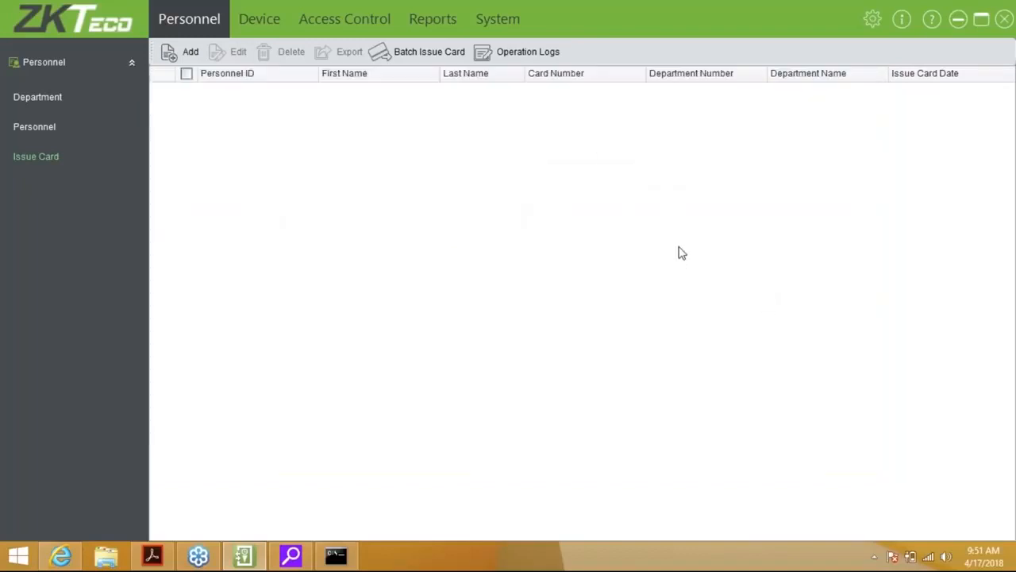
Show the Personnel list with persons 1 and 2 and their departments
click(34, 126)
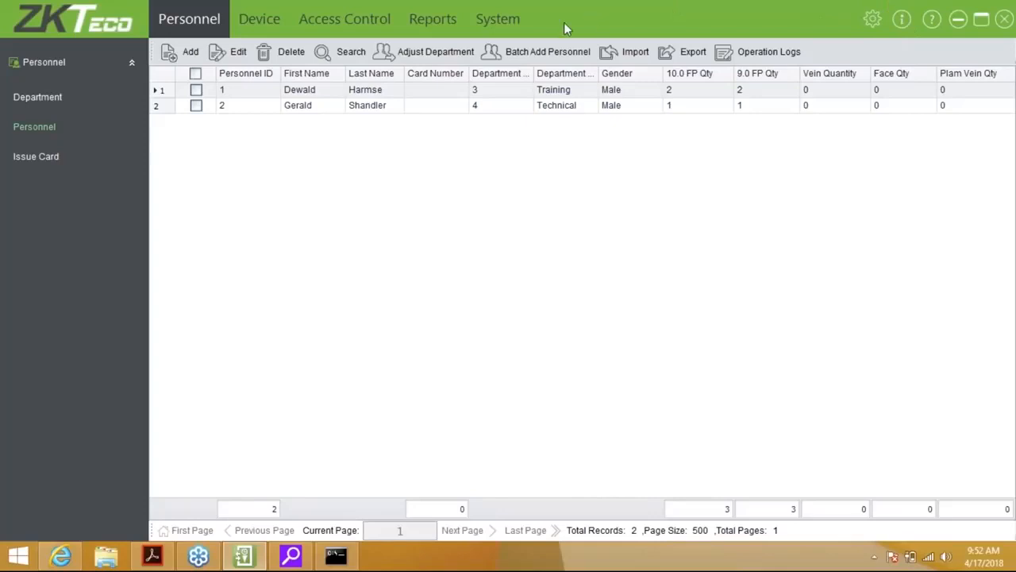
click(369, 37)
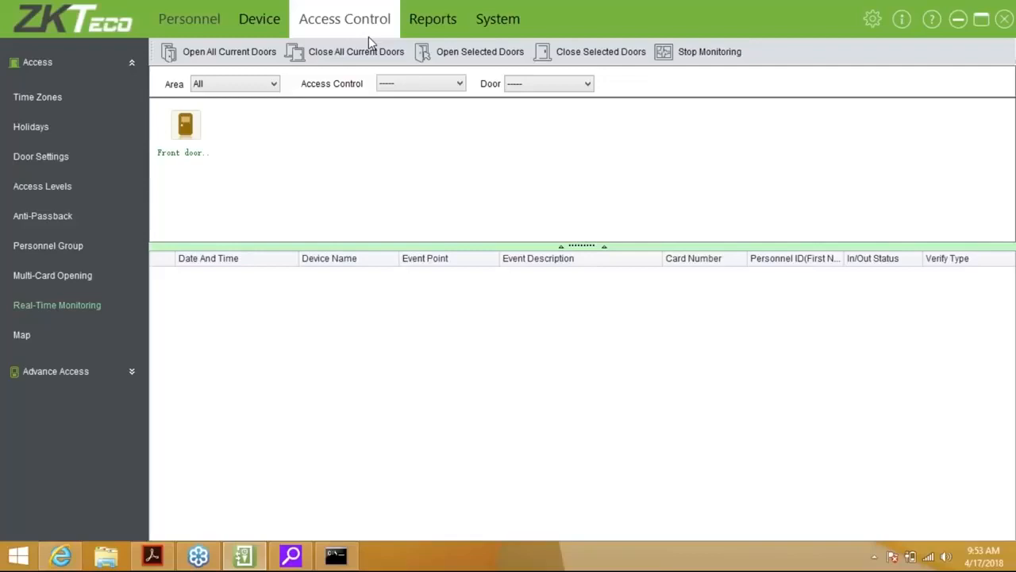
Bring up the Front door's remote actions while its log shows a Disassembling Alarm
mouse_move(190, 139)
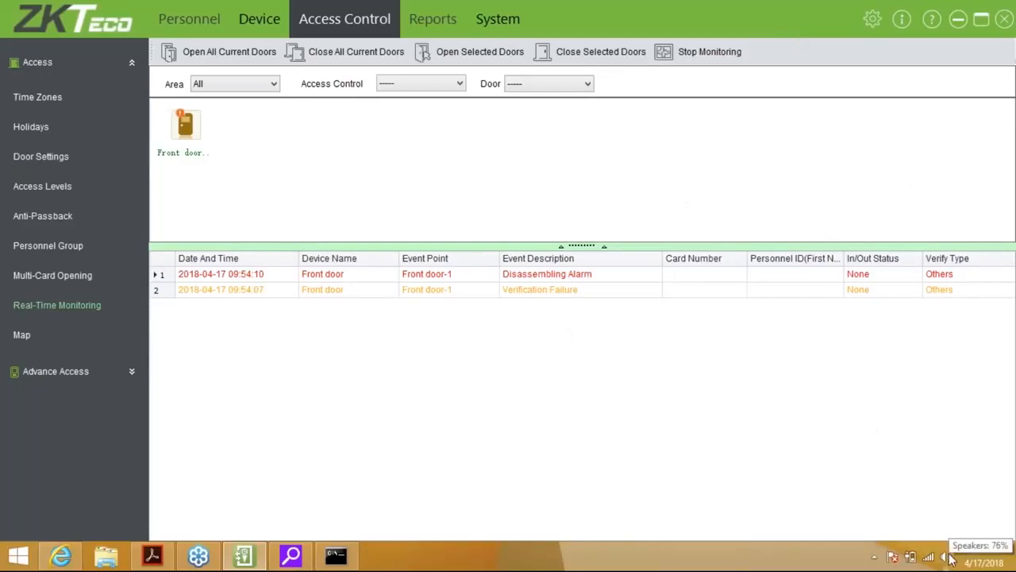
Cancel the Front door alarm from its context menu and close the progress report
right_click(196, 120)
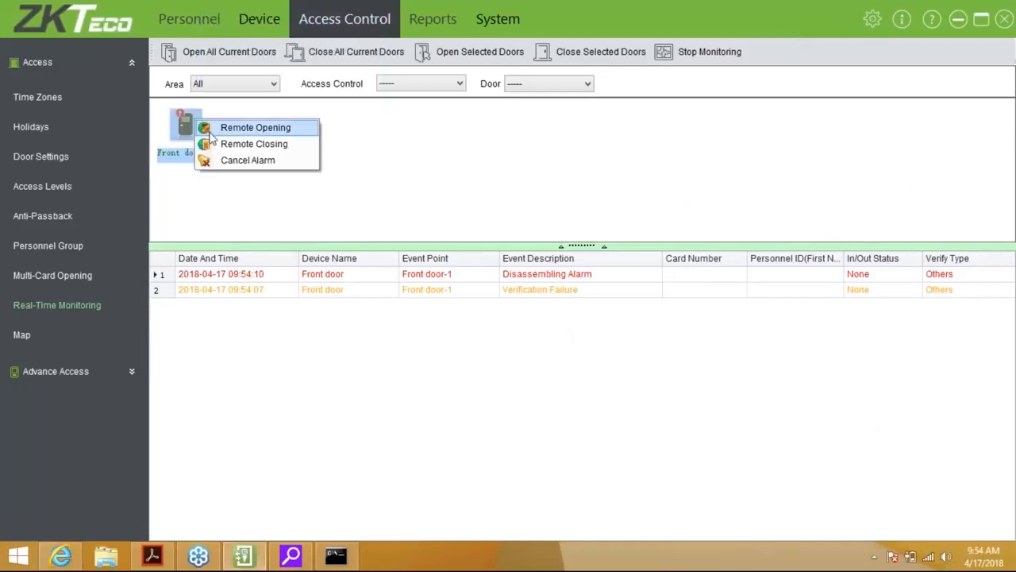
click(243, 160)
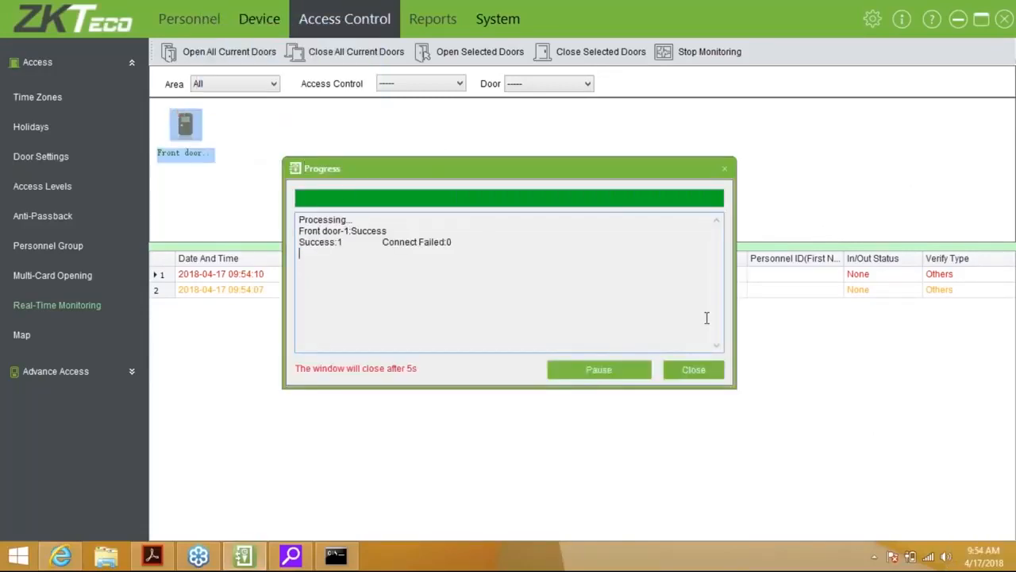
click(694, 369)
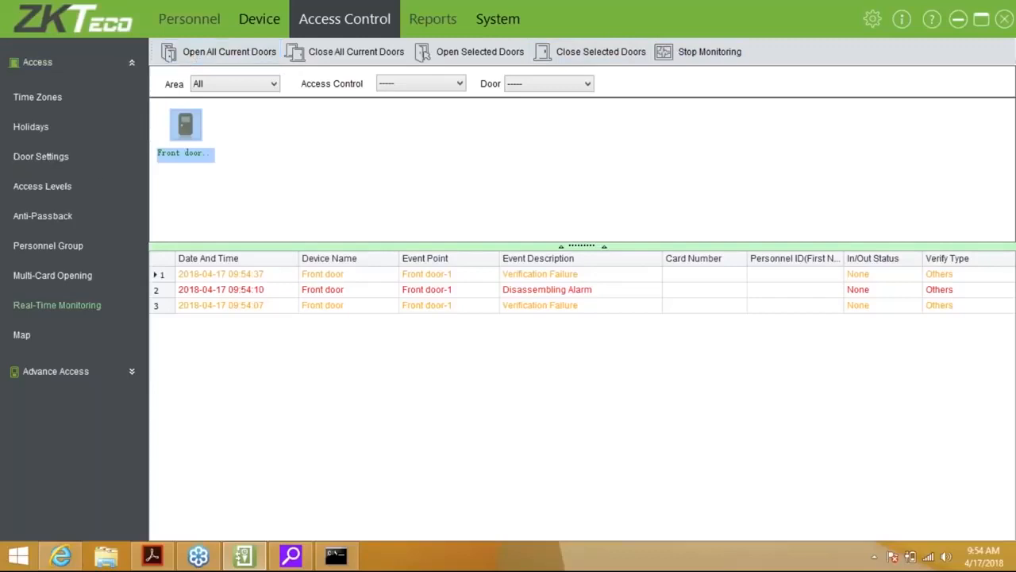
click(39, 99)
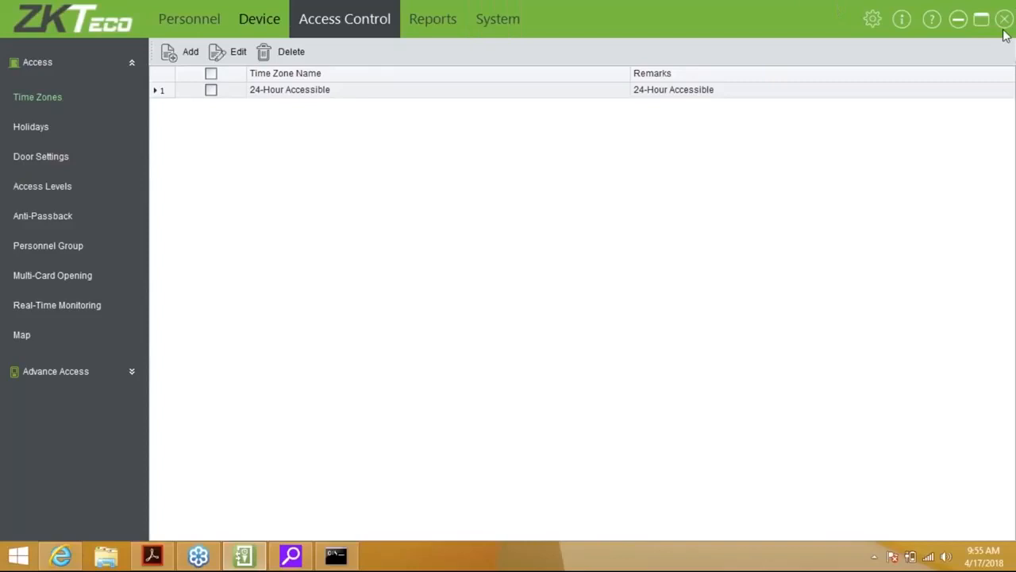
Add a time zone with a Monday access period from 06:00, setting the end to 17:00
click(189, 61)
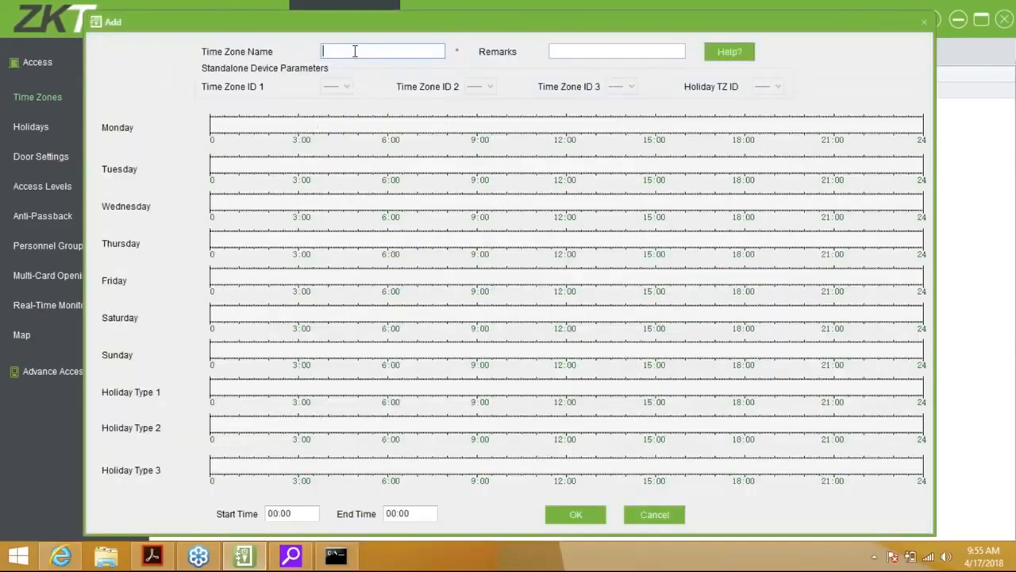
click(616, 53)
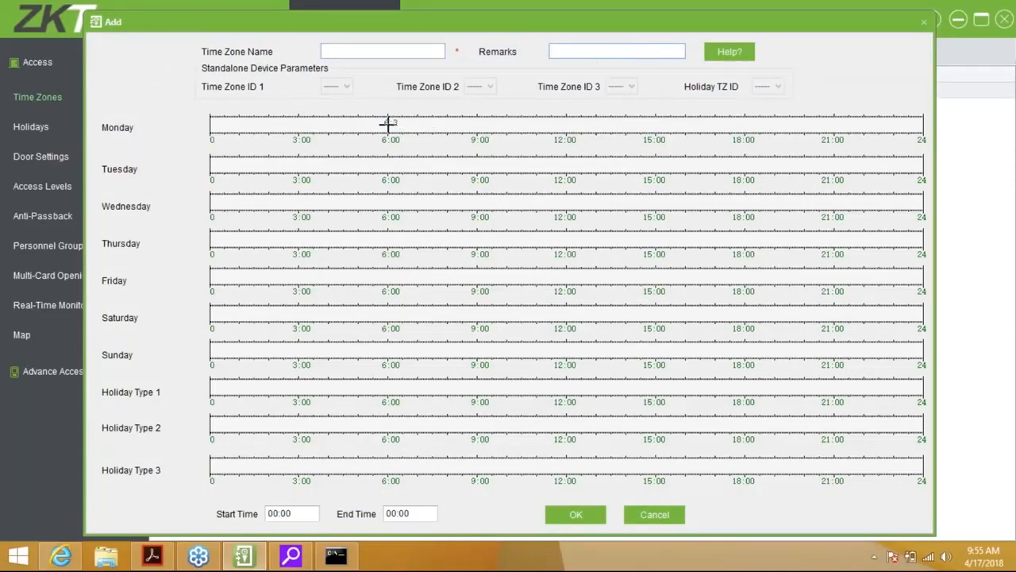
drag(388, 121, 458, 124)
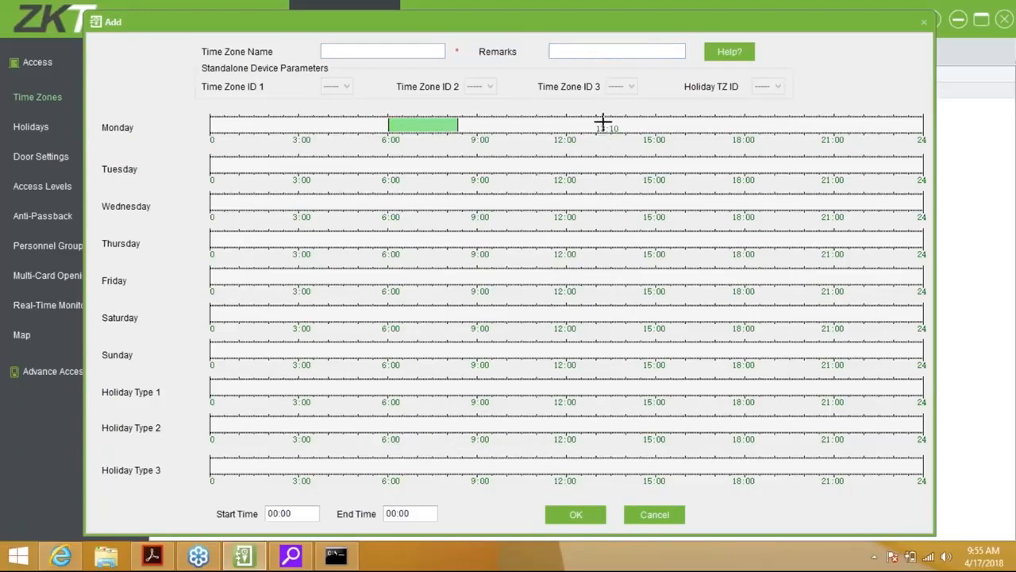
click(430, 127)
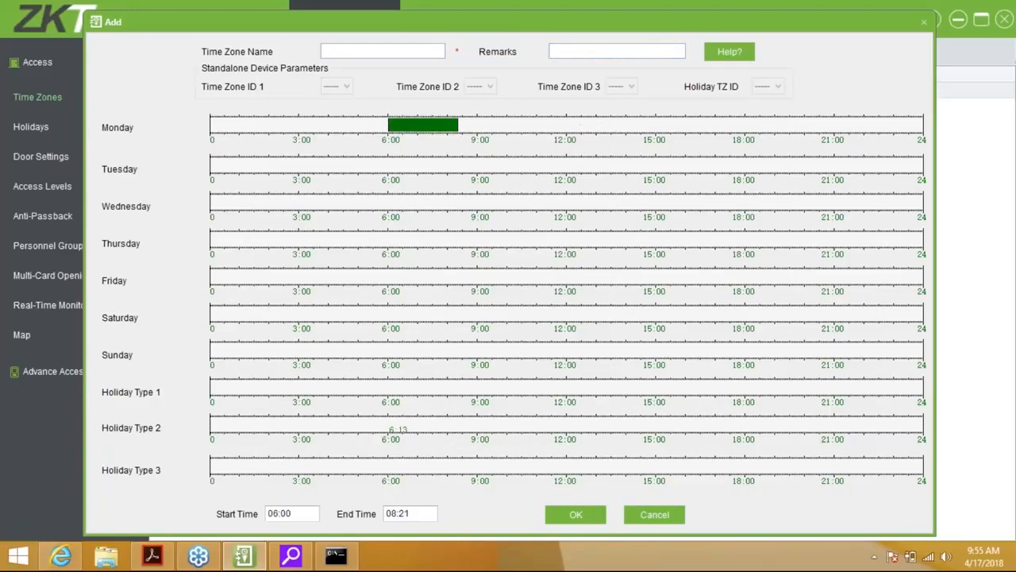
click(392, 514)
text(1700)
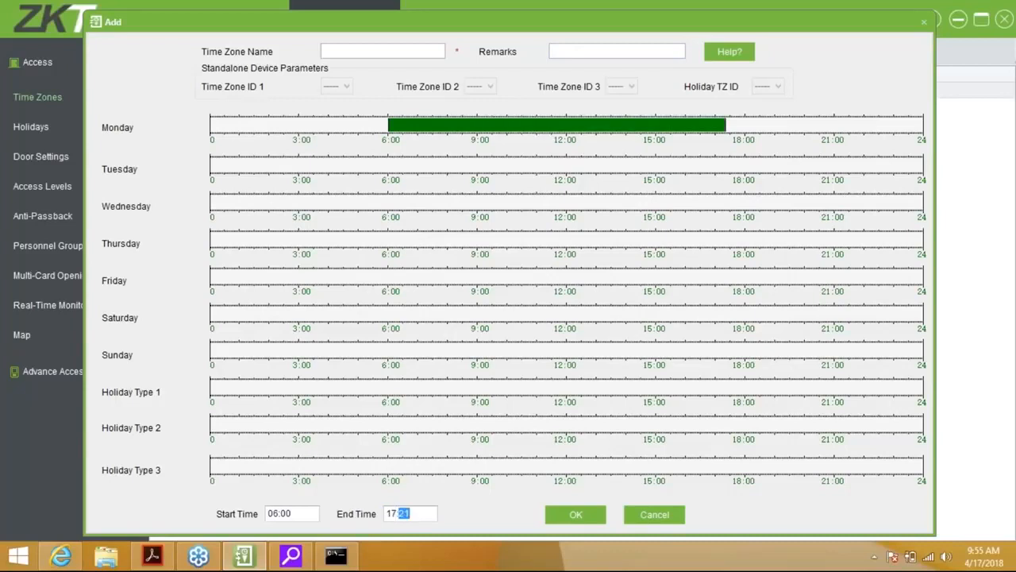
text(00)
Draft a Holiday Type 1 period near 6:00, trying end times 12:17, 17:00 and 12
drag(389, 387, 404, 387)
drag(387, 513, 396, 513)
text(12:)
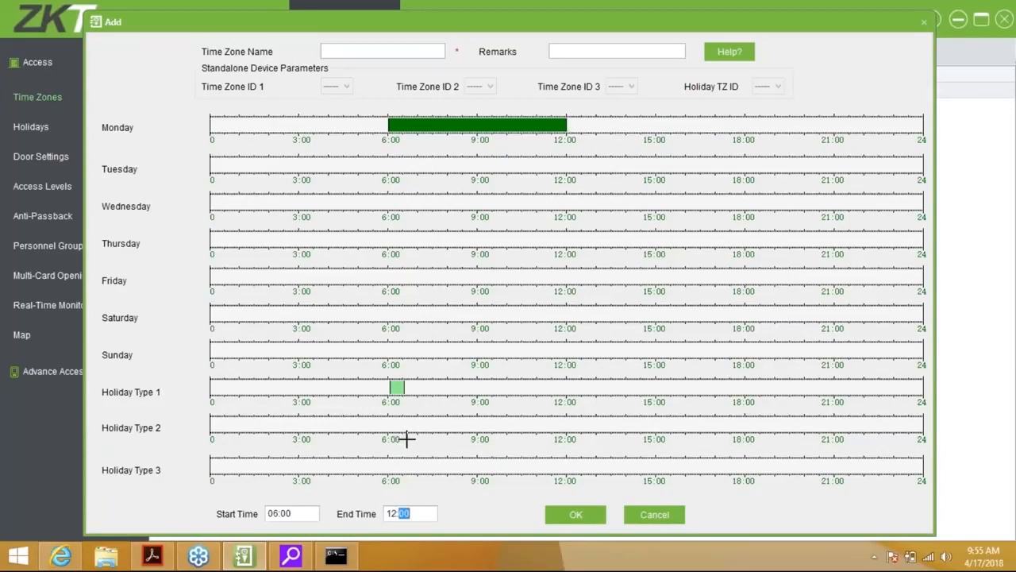
text(17)
click(396, 513)
text(1700)
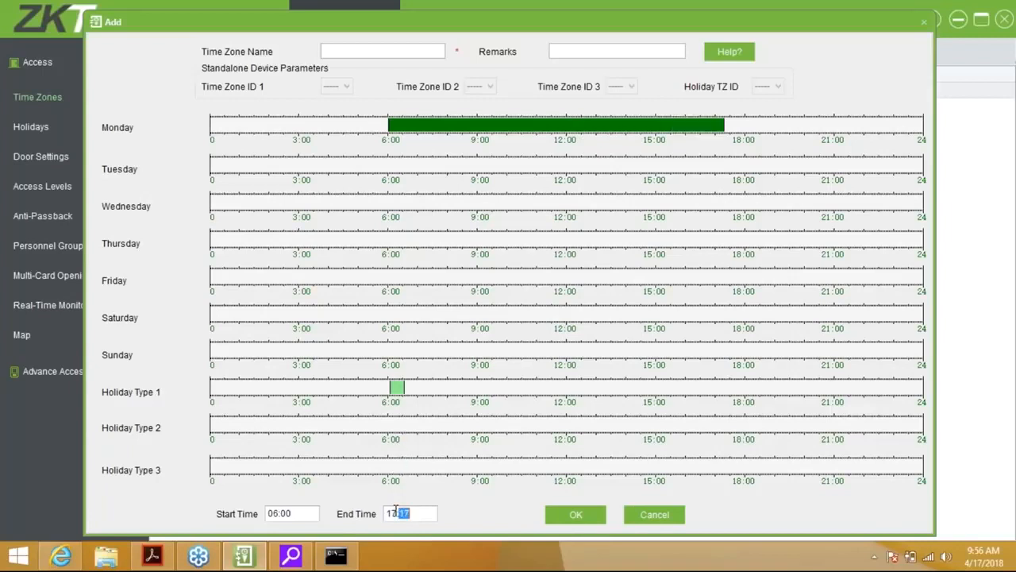
click(397, 387)
click(392, 515)
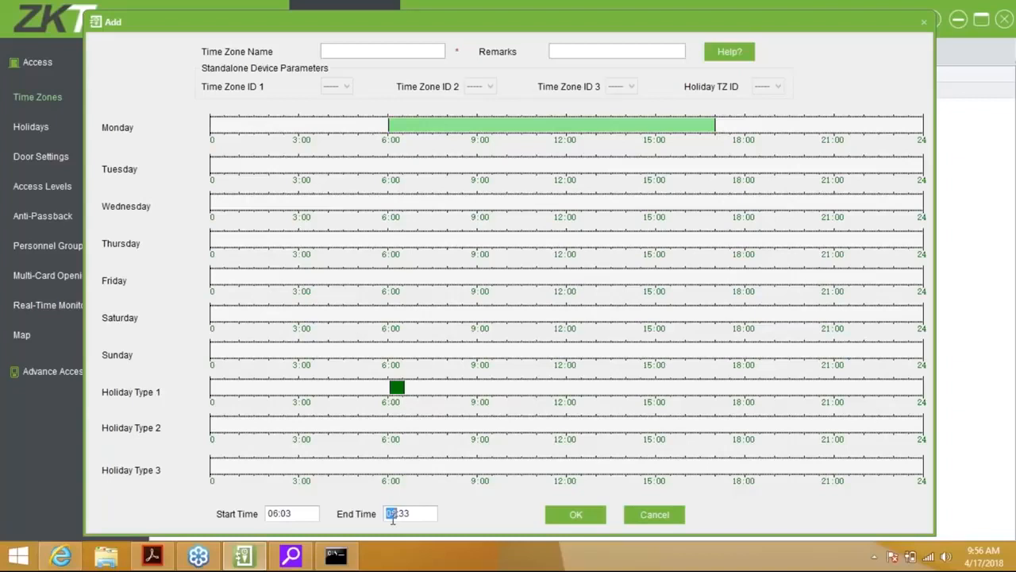
text(12:00)
Extend the Holiday Type 1 period to about 7:36 with end hour 12, then cancel the draft
click(447, 492)
click(387, 515)
double_click(388, 513)
click(272, 514)
double_click(272, 515)
double_click(404, 514)
click(403, 389)
drag(405, 388, 436, 387)
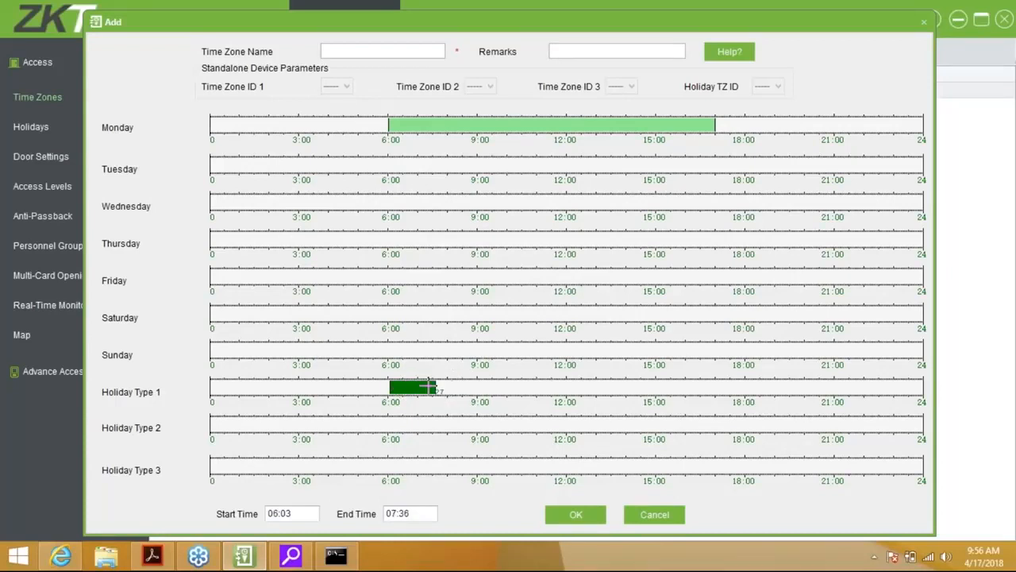
click(394, 514)
text(12:00)
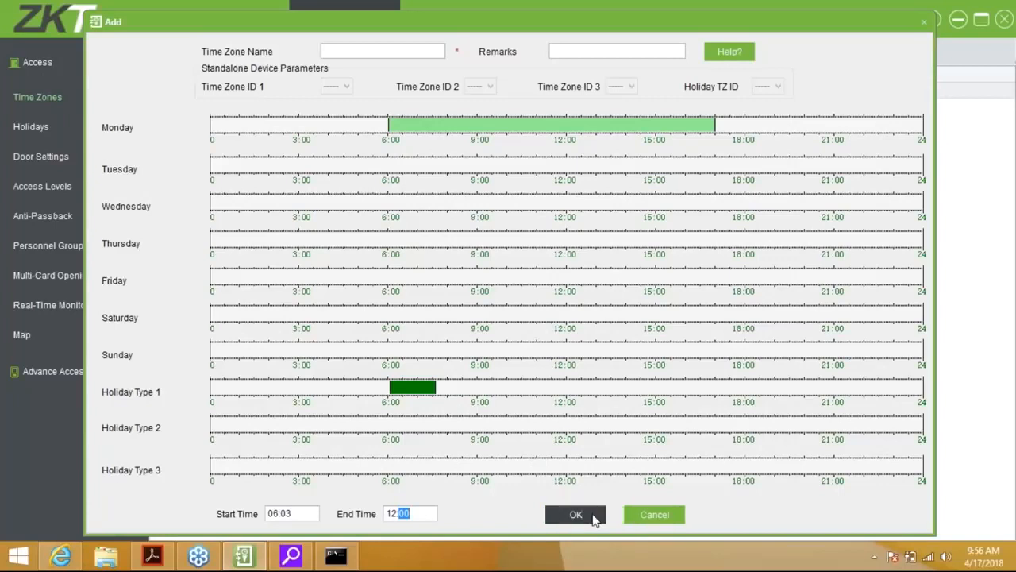
click(653, 515)
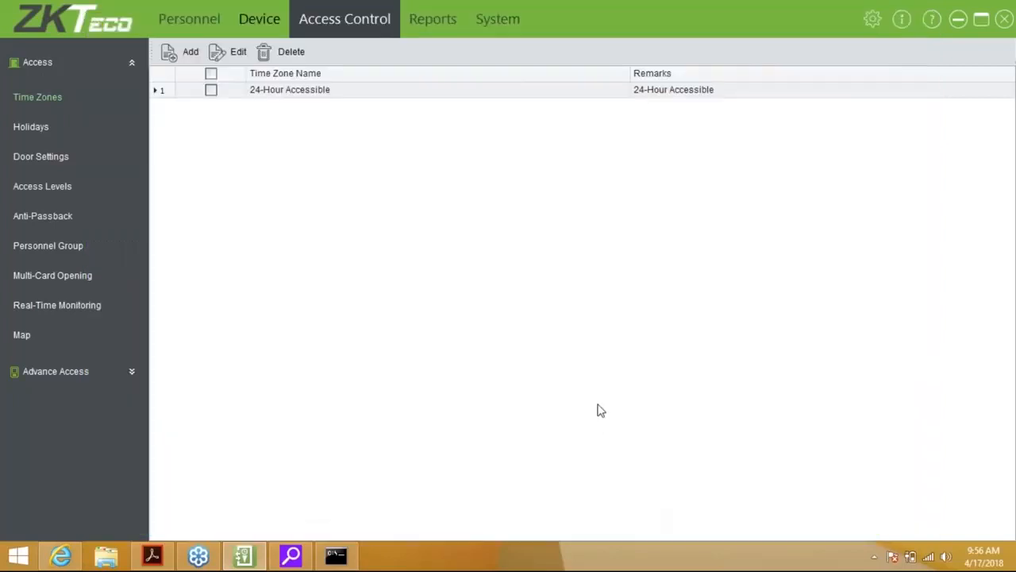
Add a holiday named New Years with start and end date 1/1/2018
click(24, 138)
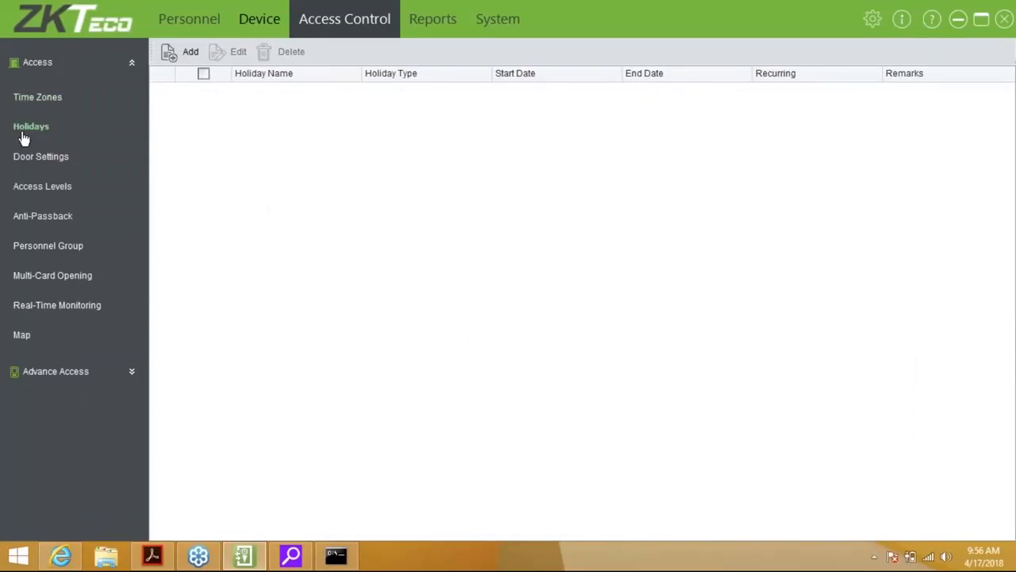
click(182, 53)
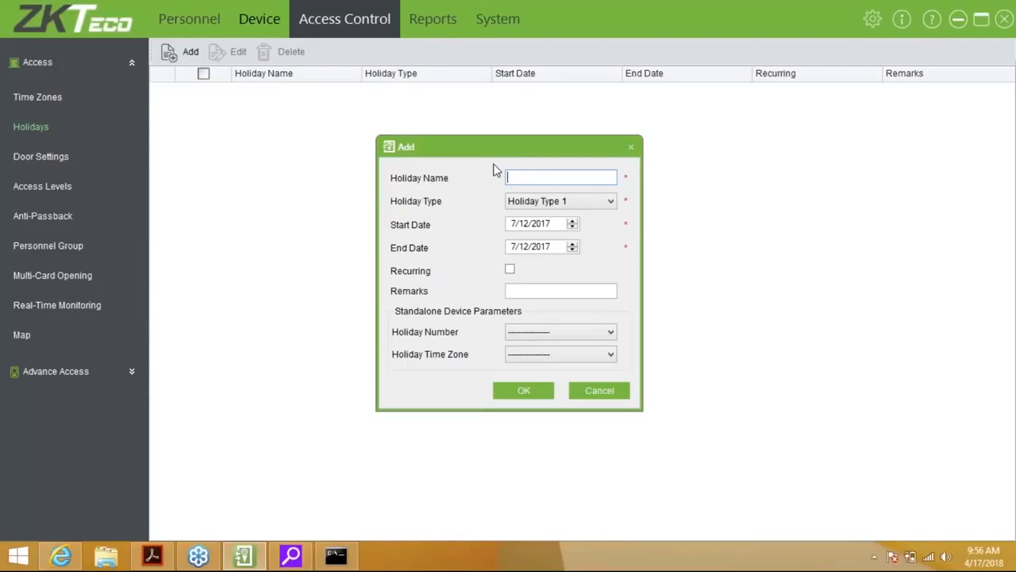
text(New Years)
click(546, 227)
text(2018)
click(547, 249)
text(2018)
click(514, 247)
text(1)
click(514, 224)
click(526, 225)
text(1)
click(526, 248)
text(1)
Make New Years recurring with holiday number 10 and holiday time zone 1, and save it
click(511, 270)
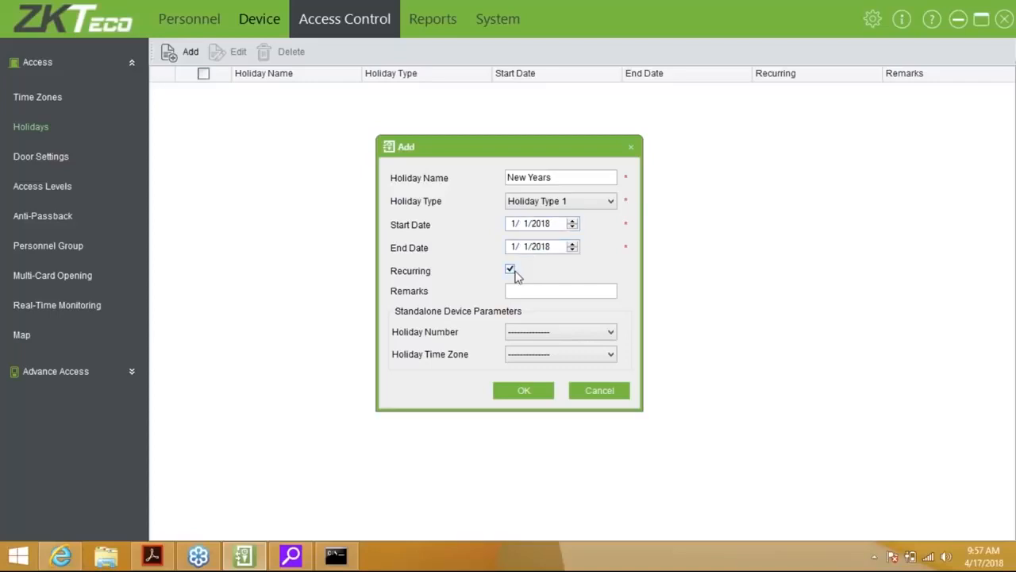
click(539, 288)
click(539, 334)
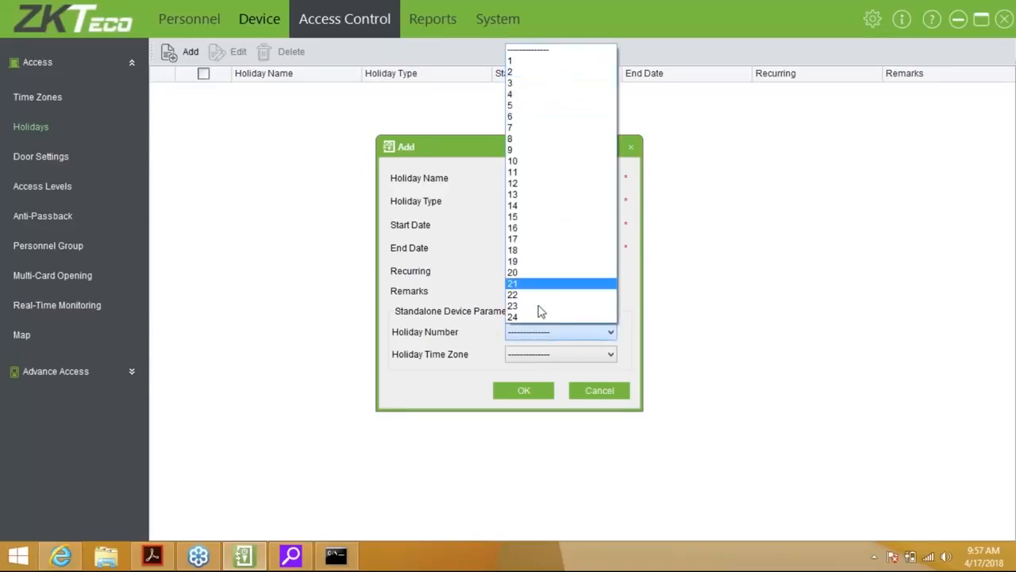
click(540, 162)
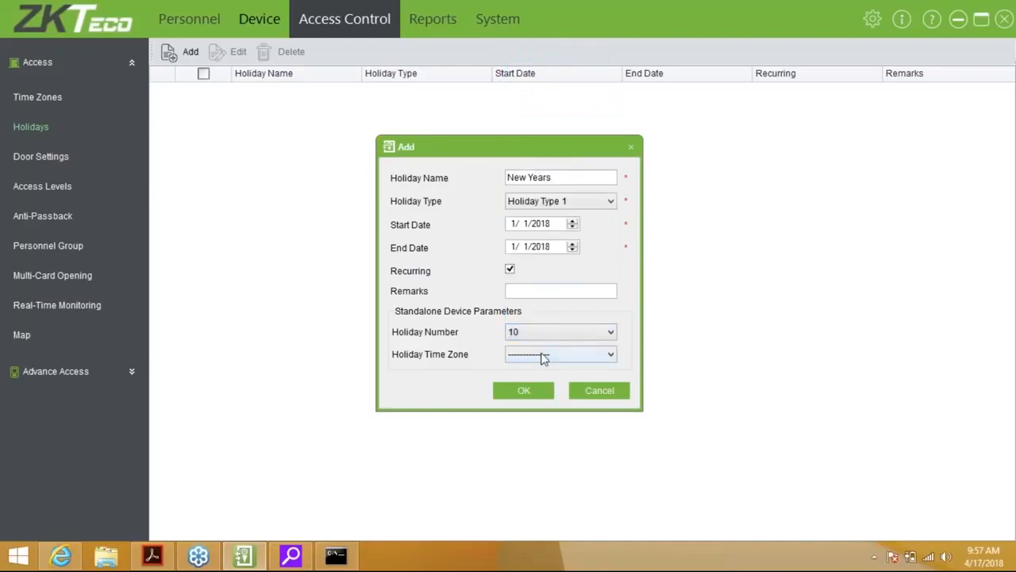
click(544, 354)
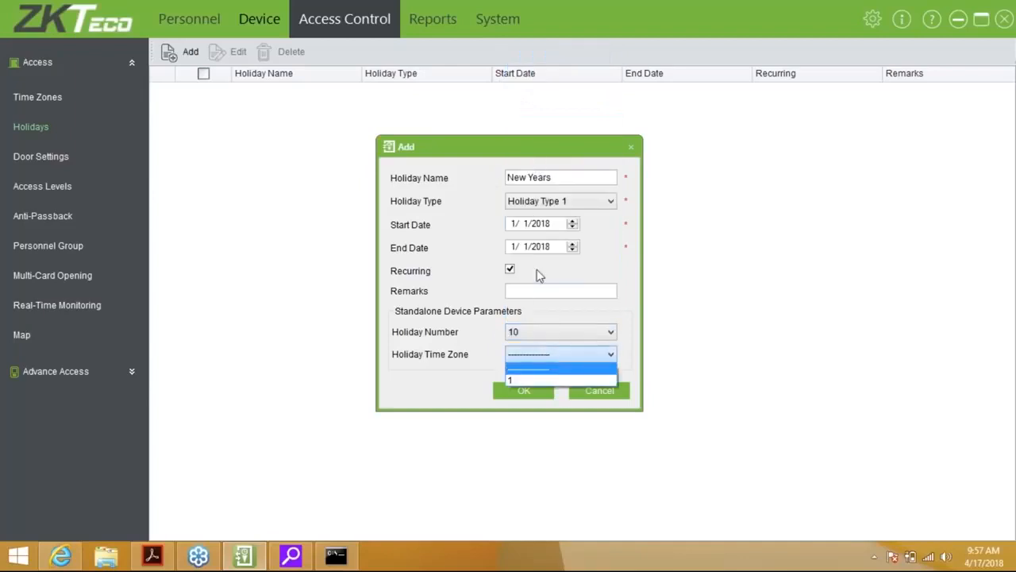
click(522, 391)
click(528, 355)
click(523, 381)
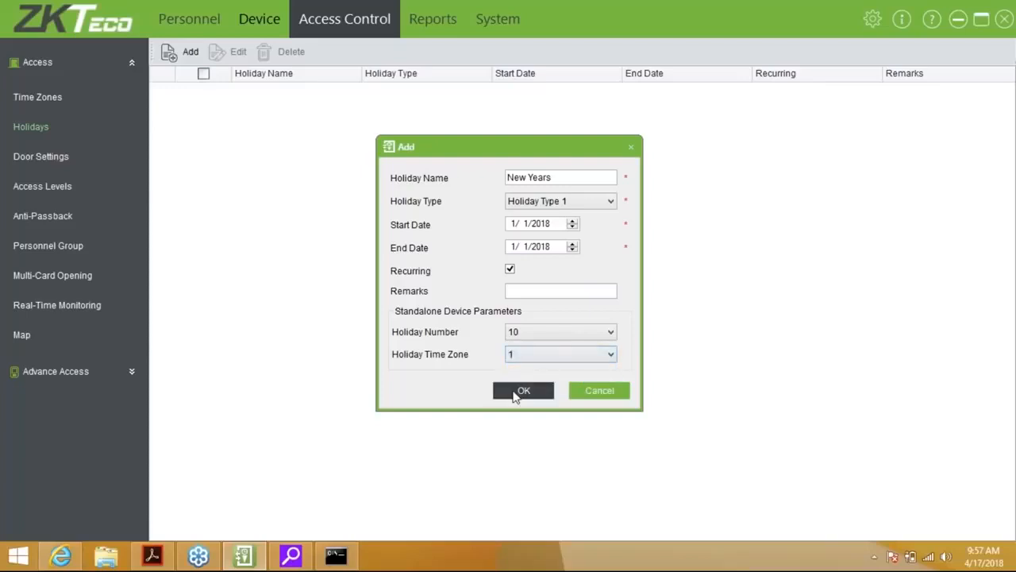
click(517, 392)
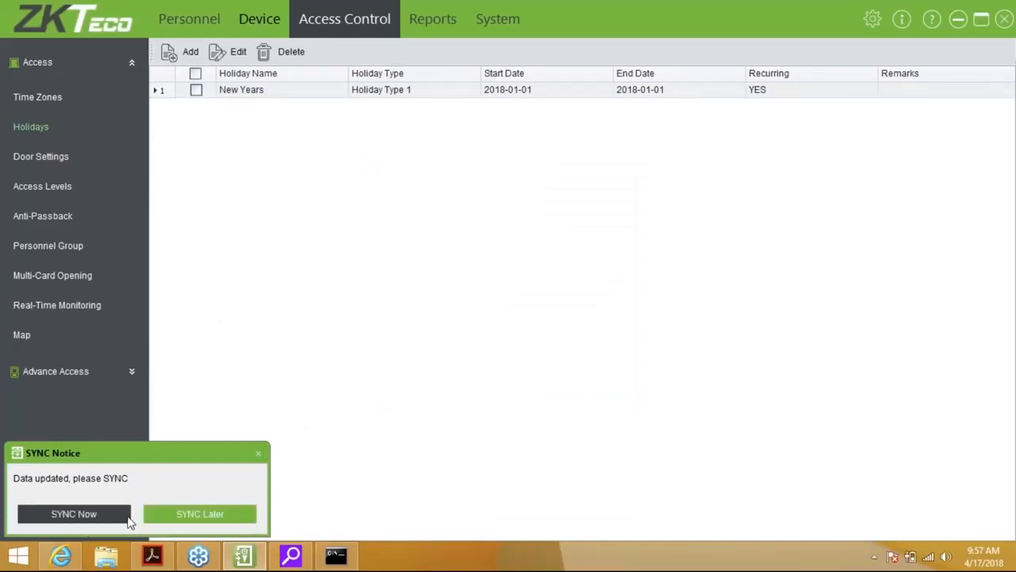
Choose SYNC Later for the new holiday and bring up the Door Settings table
click(216, 521)
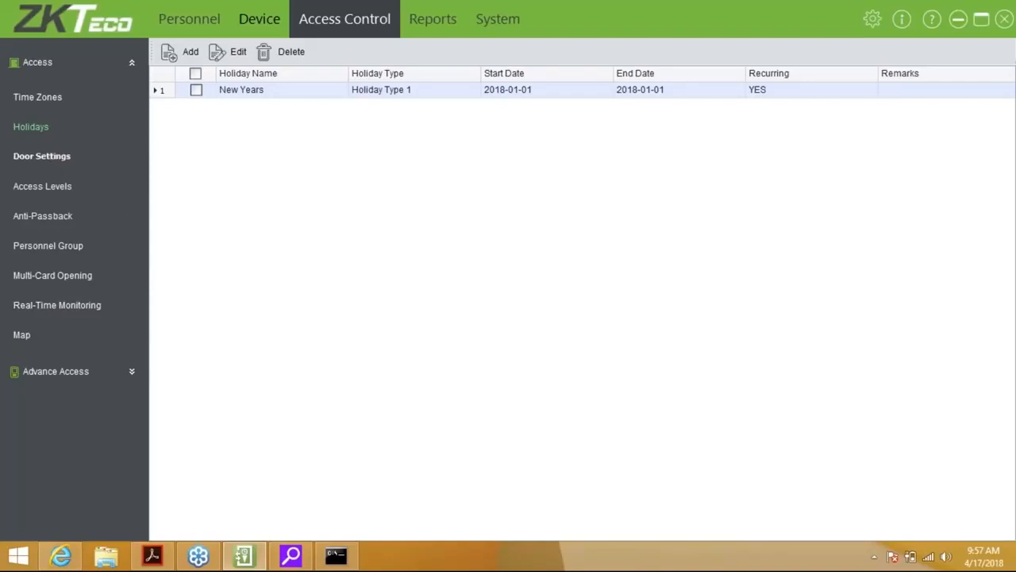
click(41, 157)
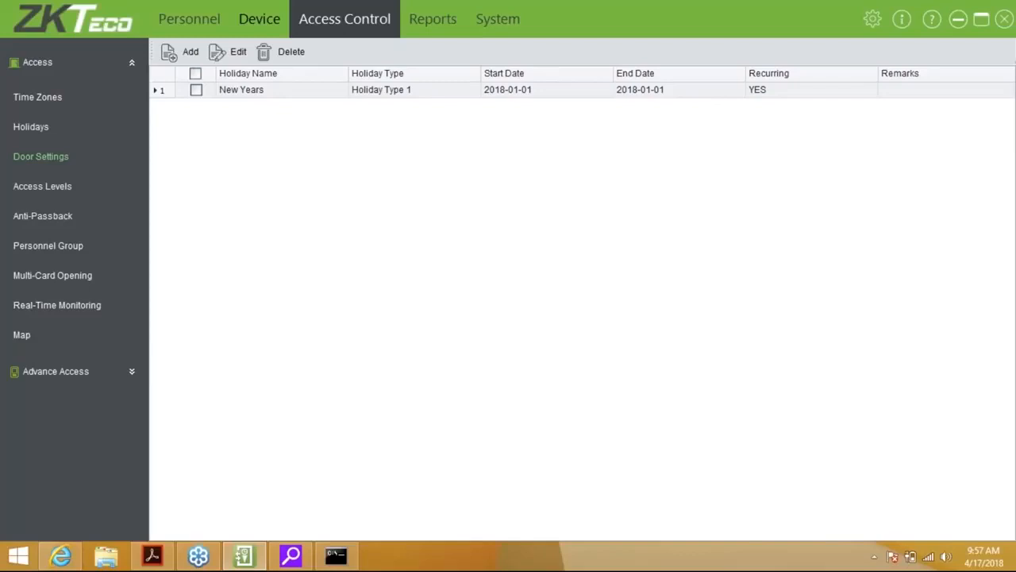
click(40, 157)
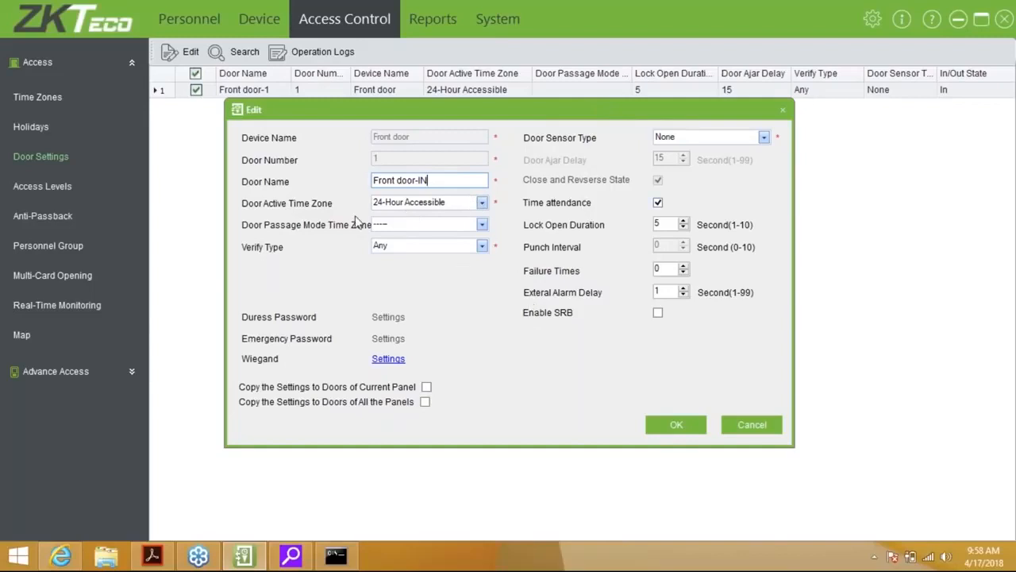
Leave the passage mode time zone empty, verify type Any and door sensor type None
click(424, 224)
click(410, 250)
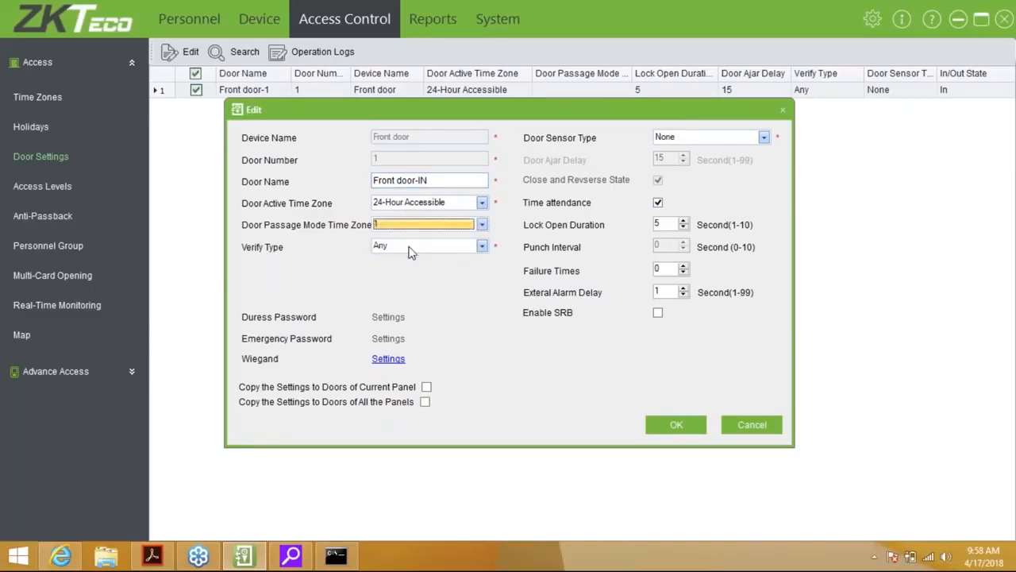
click(434, 228)
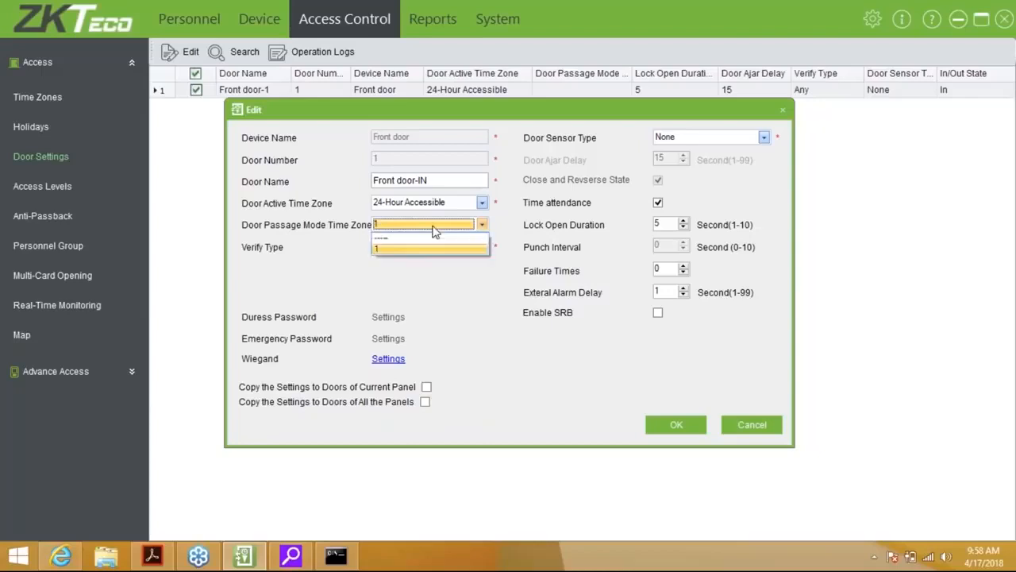
click(427, 237)
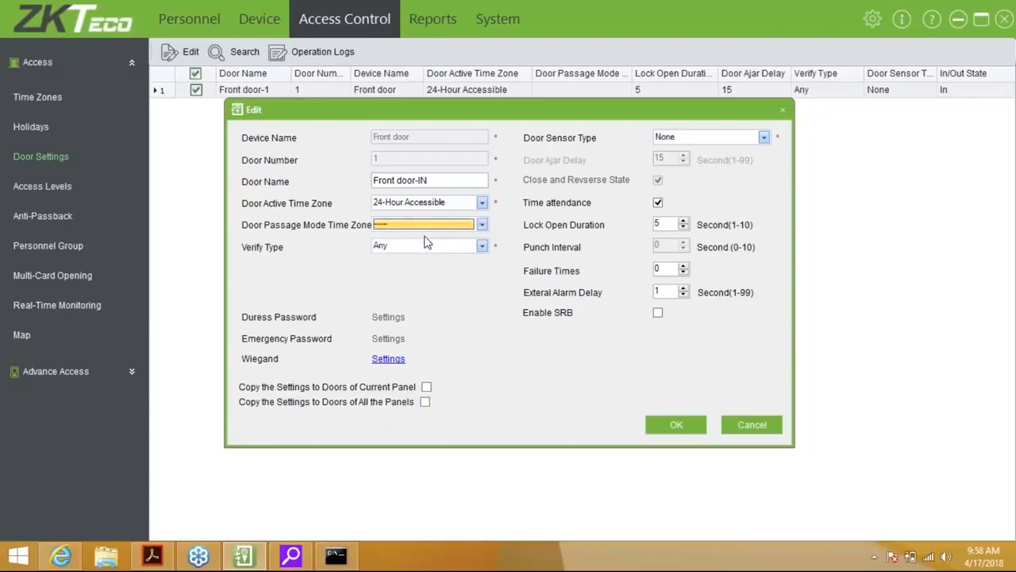
click(426, 244)
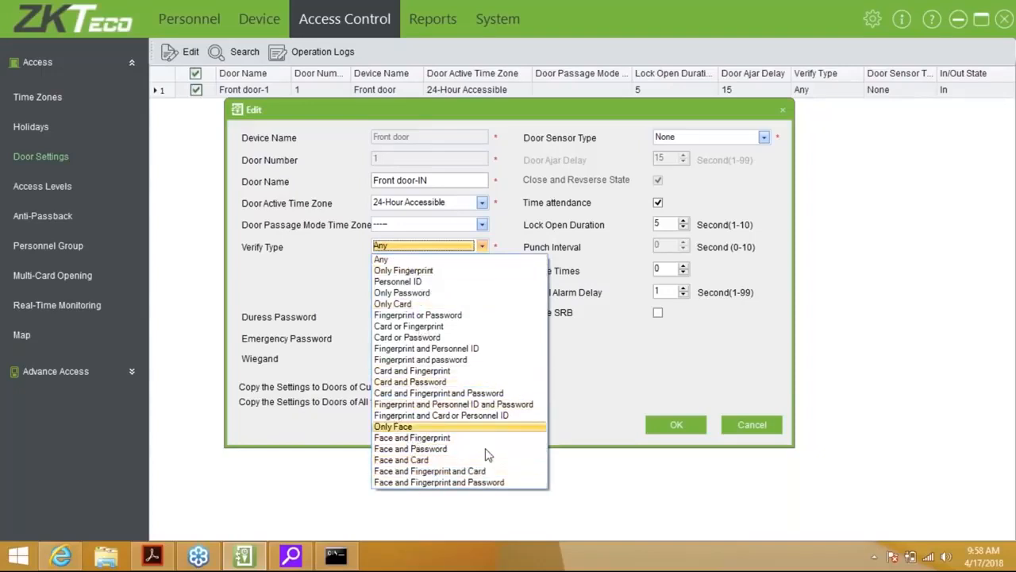
click(421, 259)
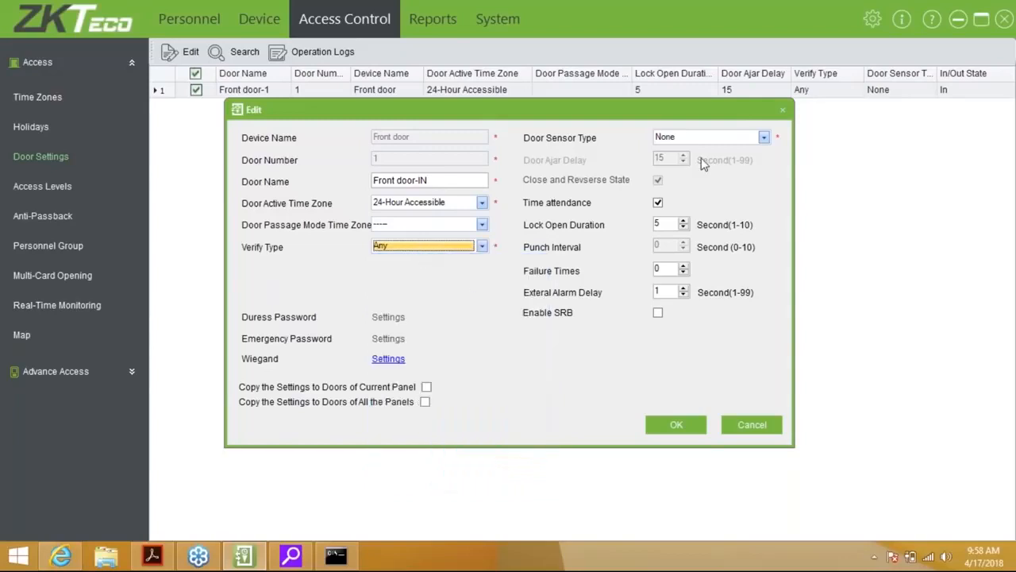
click(746, 140)
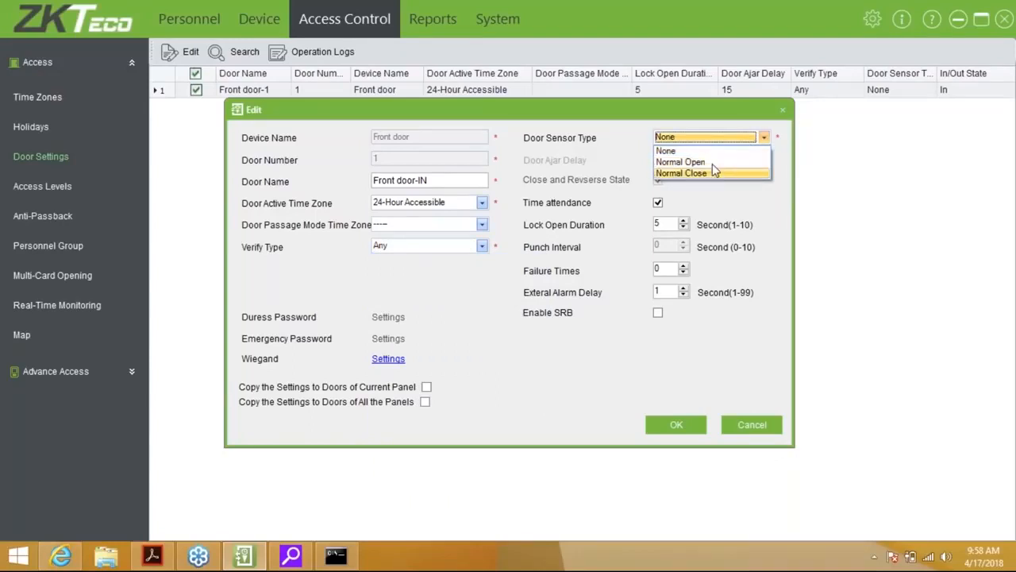
click(688, 142)
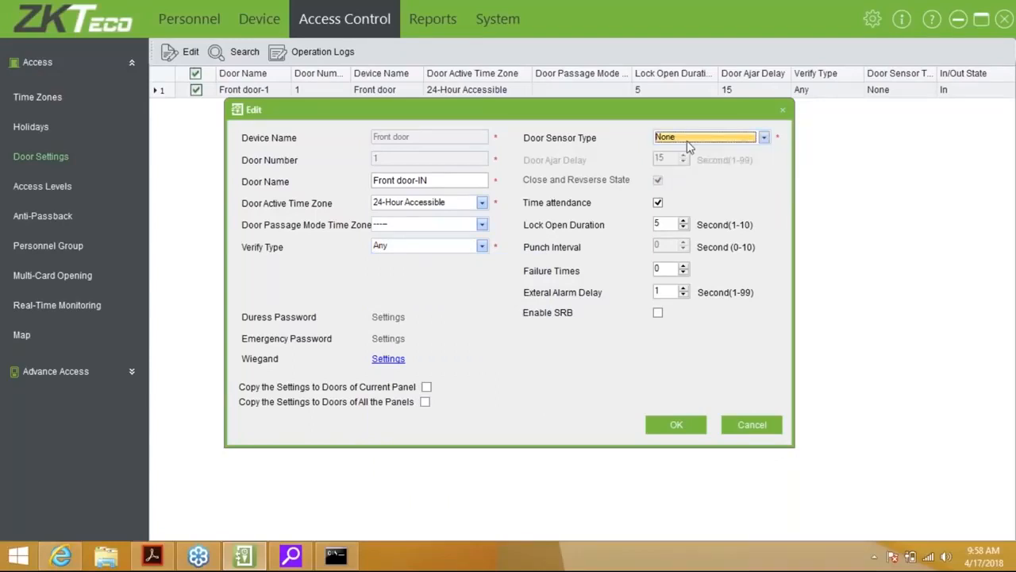
Turn off time attendance, set lock open duration 1 and failure times 3, and save for this door only
click(659, 204)
click(659, 203)
click(658, 204)
click(659, 203)
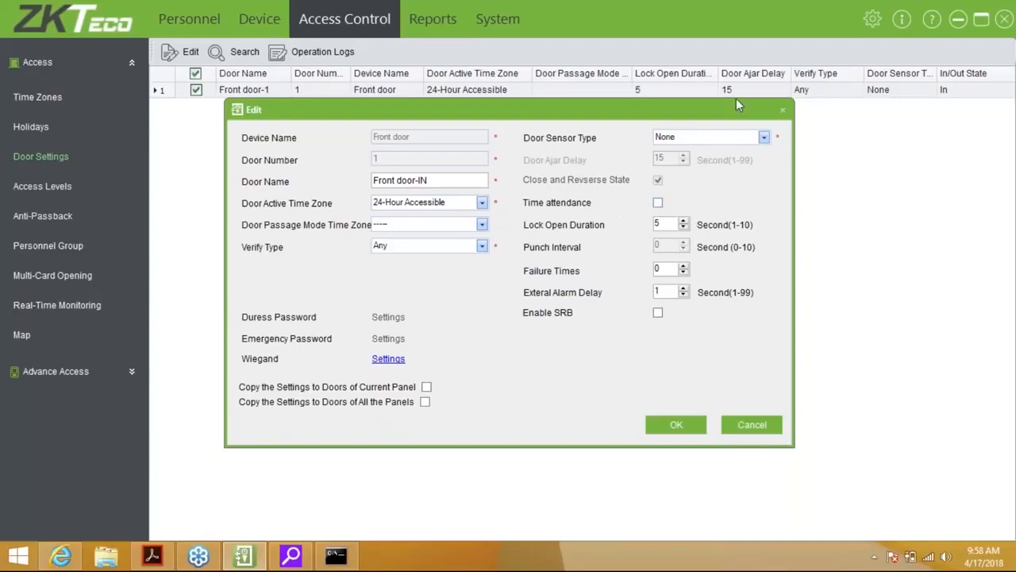
click(684, 228)
click(684, 228)
click(684, 229)
click(684, 228)
click(666, 292)
click(683, 267)
click(683, 266)
click(682, 267)
click(425, 403)
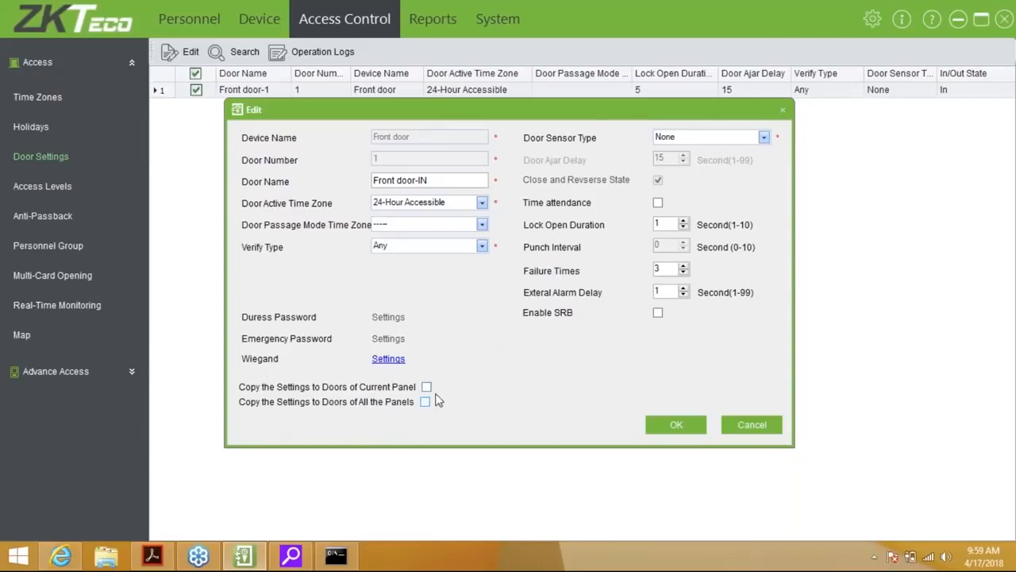
click(686, 428)
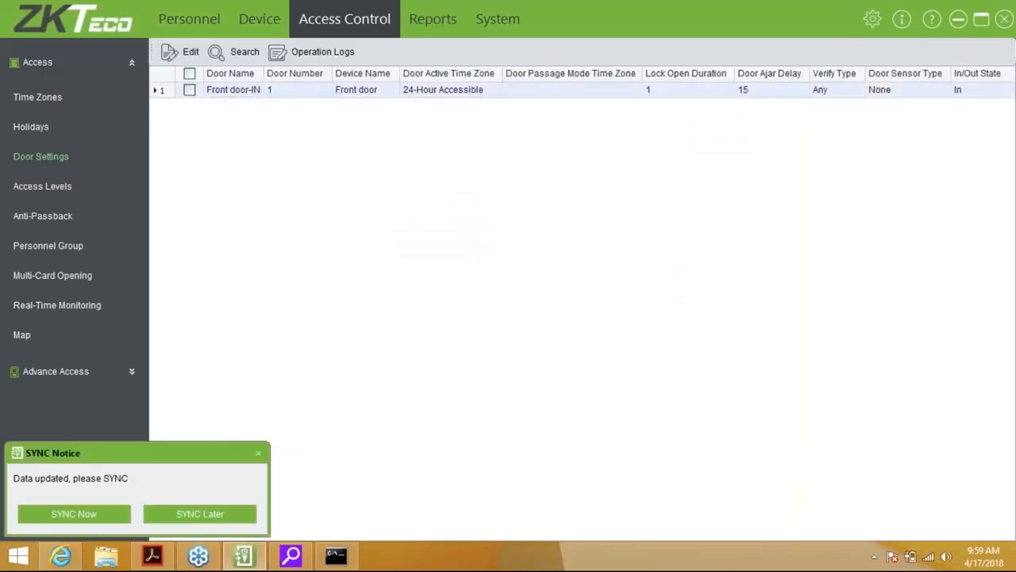
Pick SYNC Later for the door changes and show the empty Access Levels list
click(198, 516)
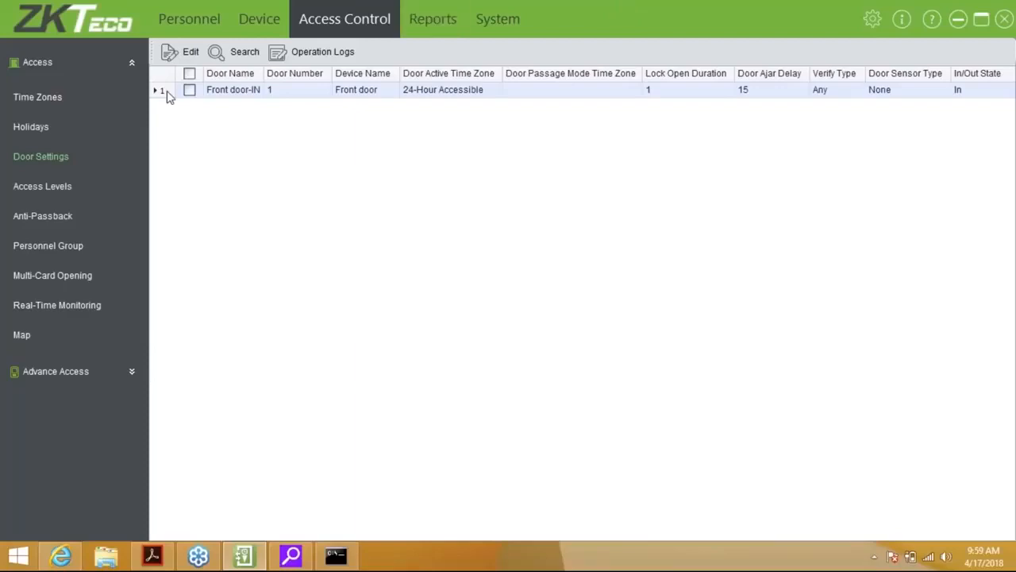
click(64, 188)
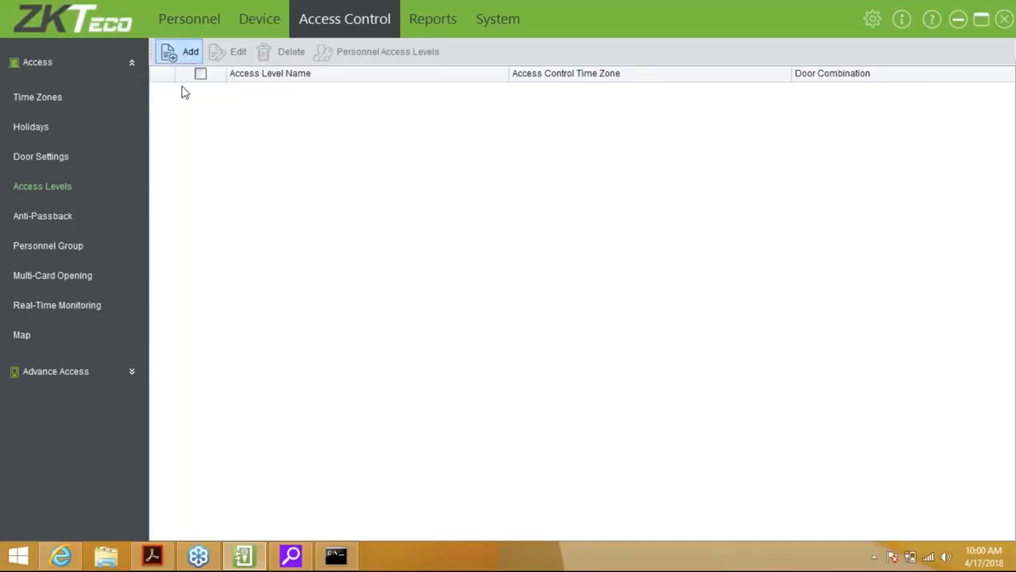
Create access level Normal Access with 24-Hour Accessible, Front door-IN and all listed personnel, and save
click(189, 54)
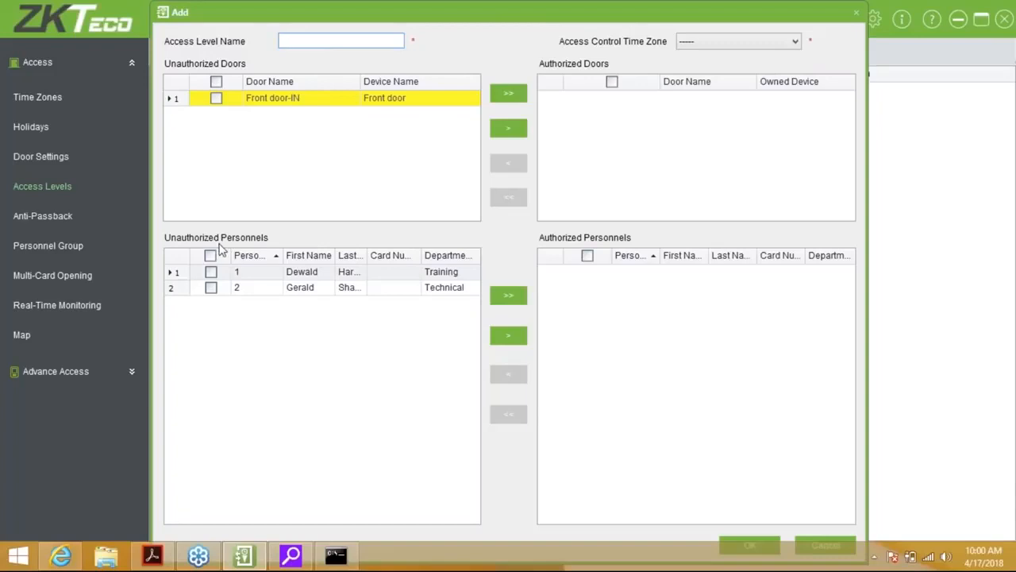
click(721, 40)
click(719, 66)
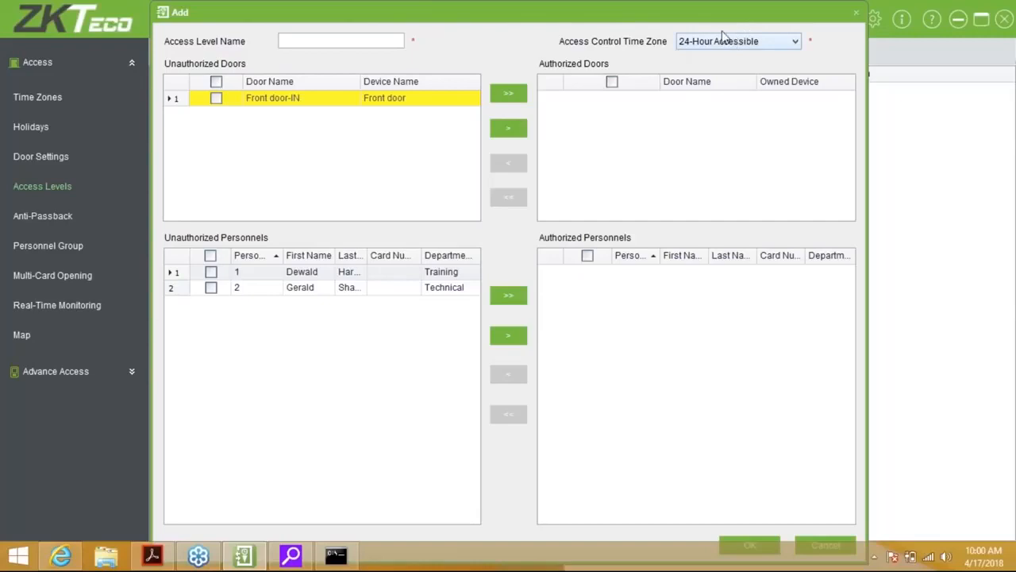
click(342, 41)
text(Normal Ac)
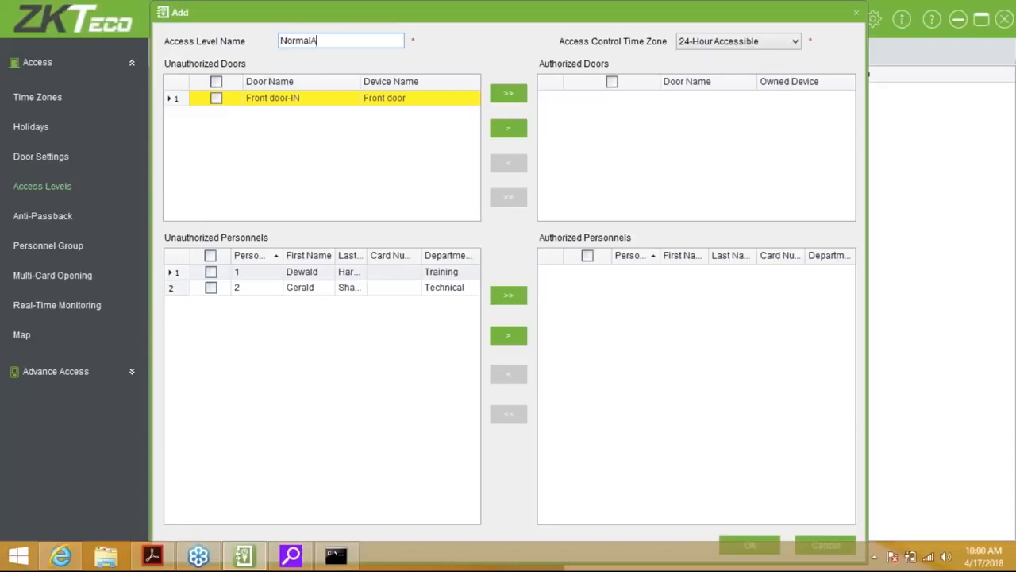
text(cess)
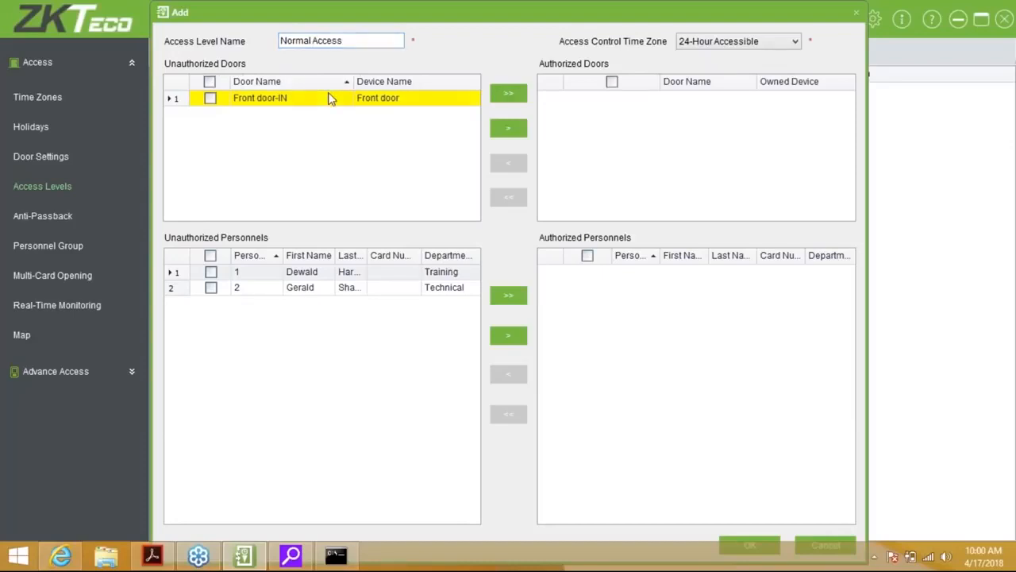
double_click(324, 104)
click(509, 295)
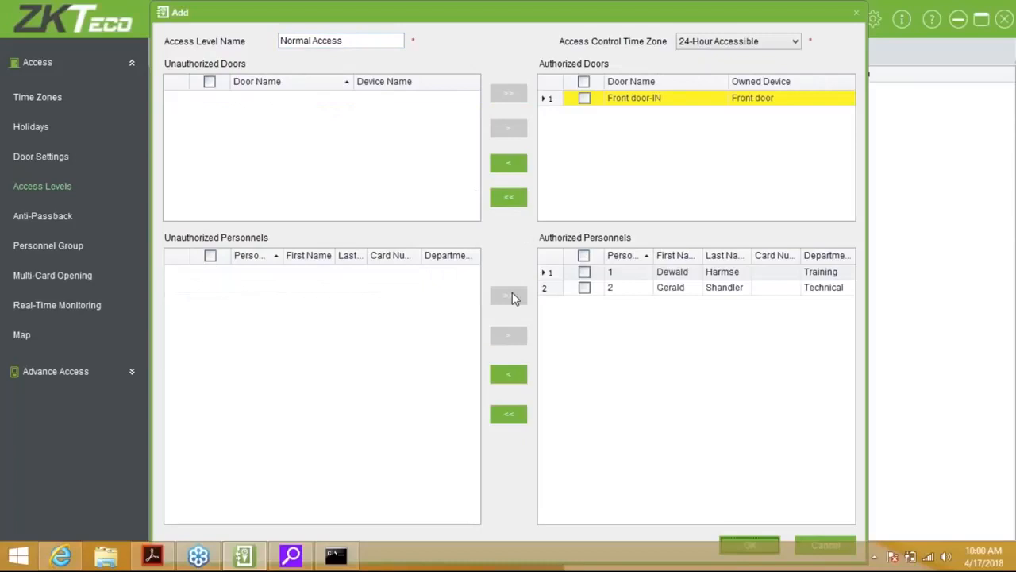
click(747, 546)
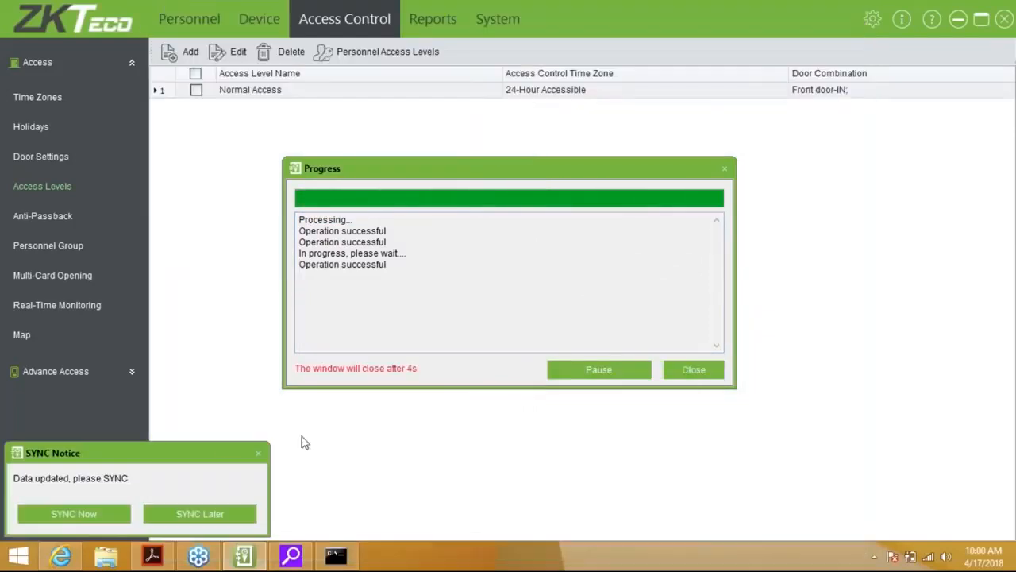
Sync now to the Front door device, watch the detailed log until Finished, and close the window
click(110, 512)
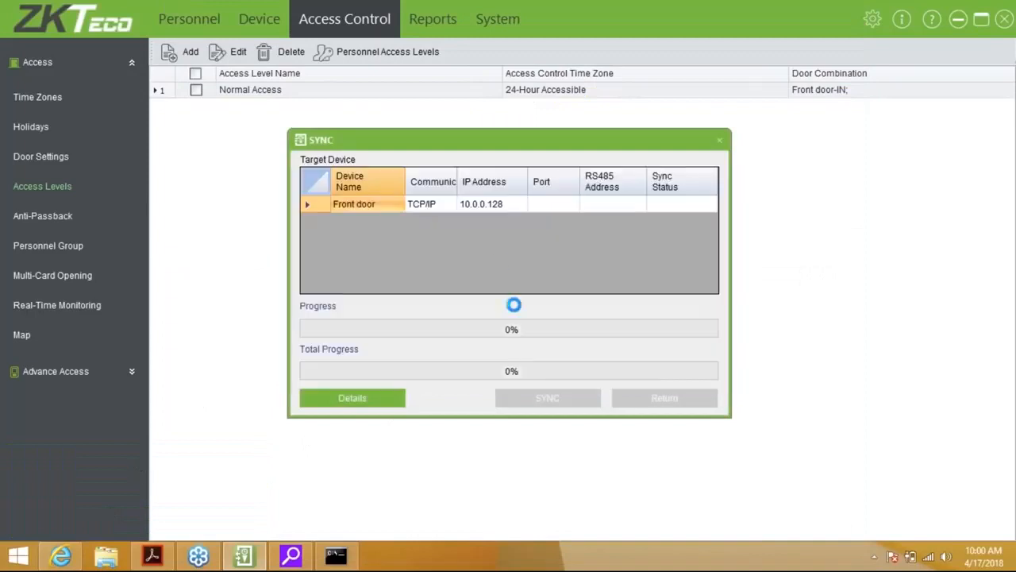
click(384, 397)
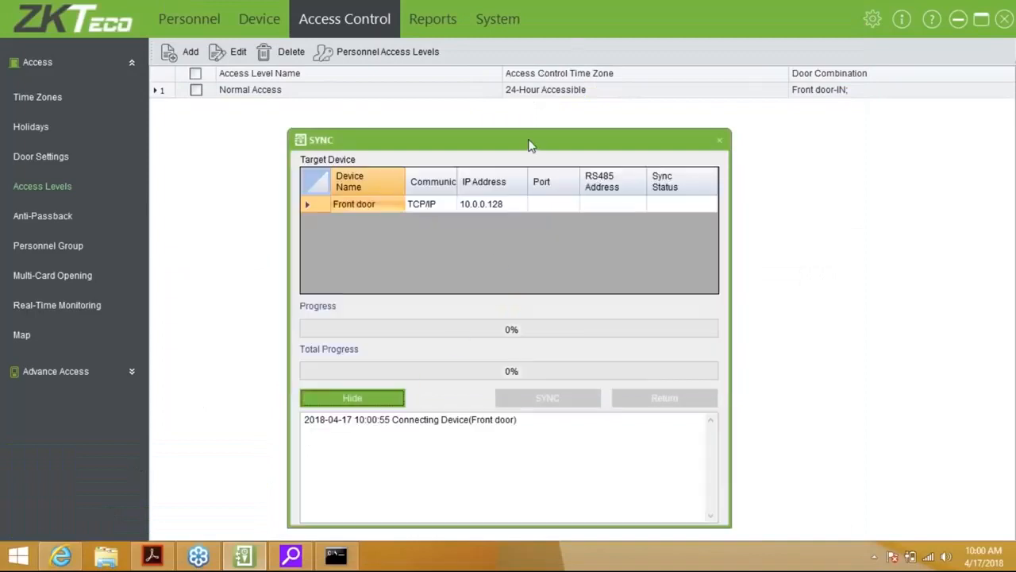
drag(529, 135, 532, 119)
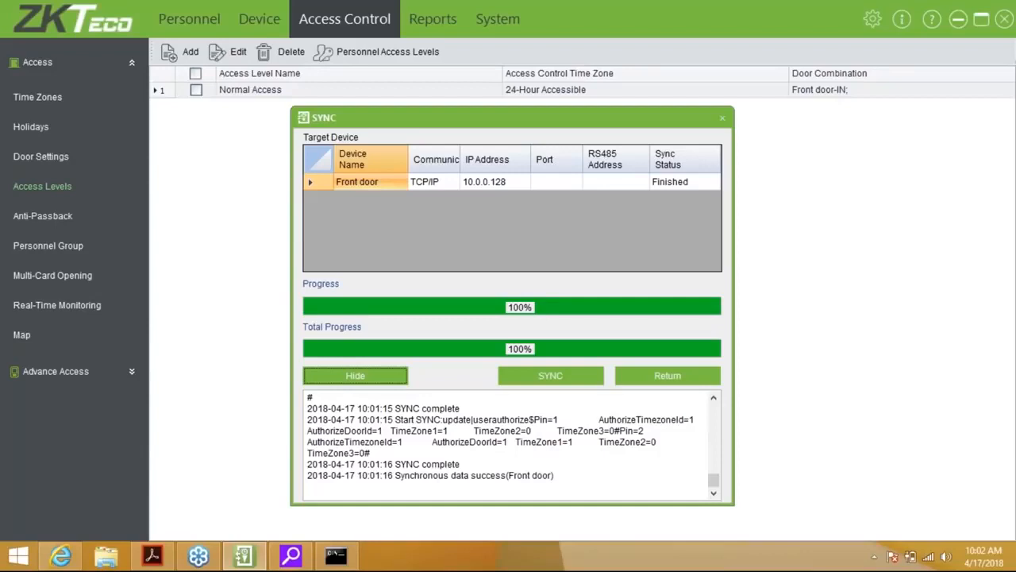
click(692, 378)
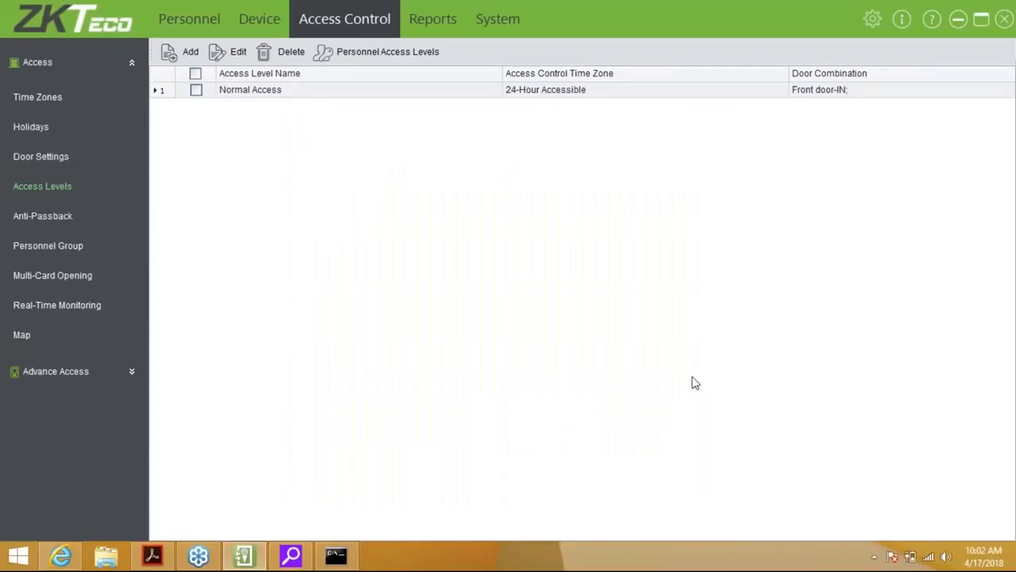
Open Real-Time Monitoring and cancel the disassembling alarm on the Front door
click(79, 309)
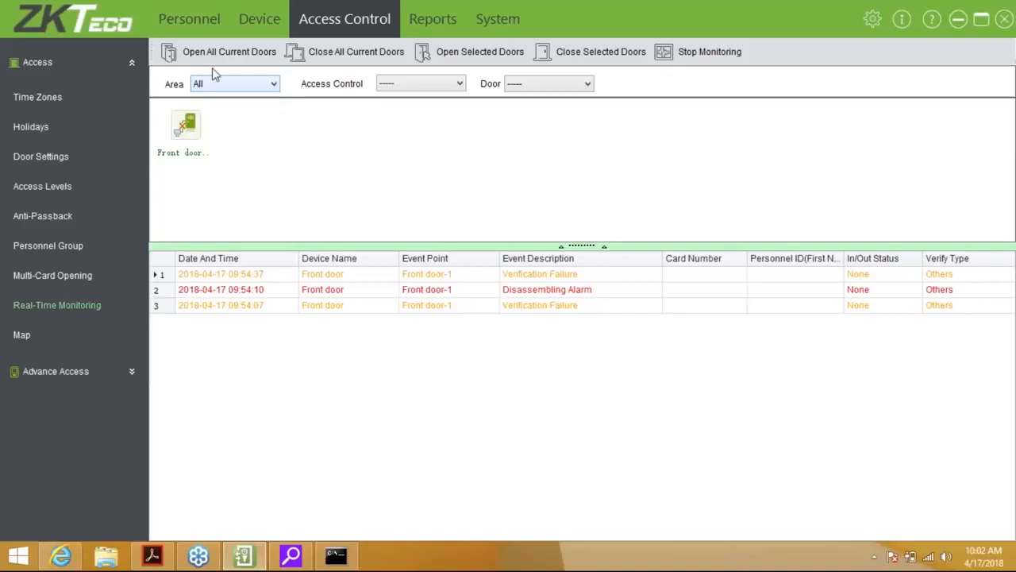
click(69, 308)
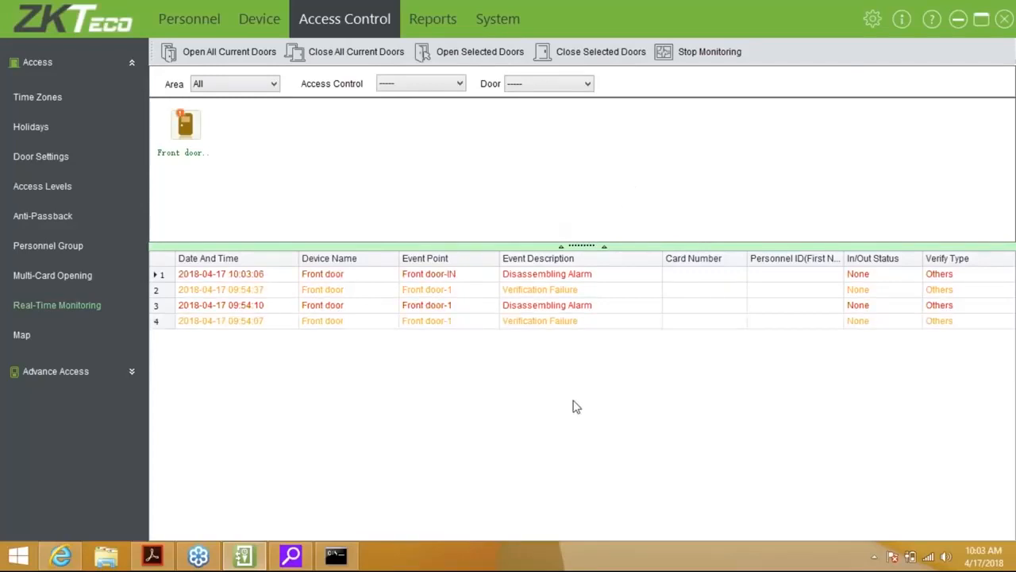
right_click(195, 135)
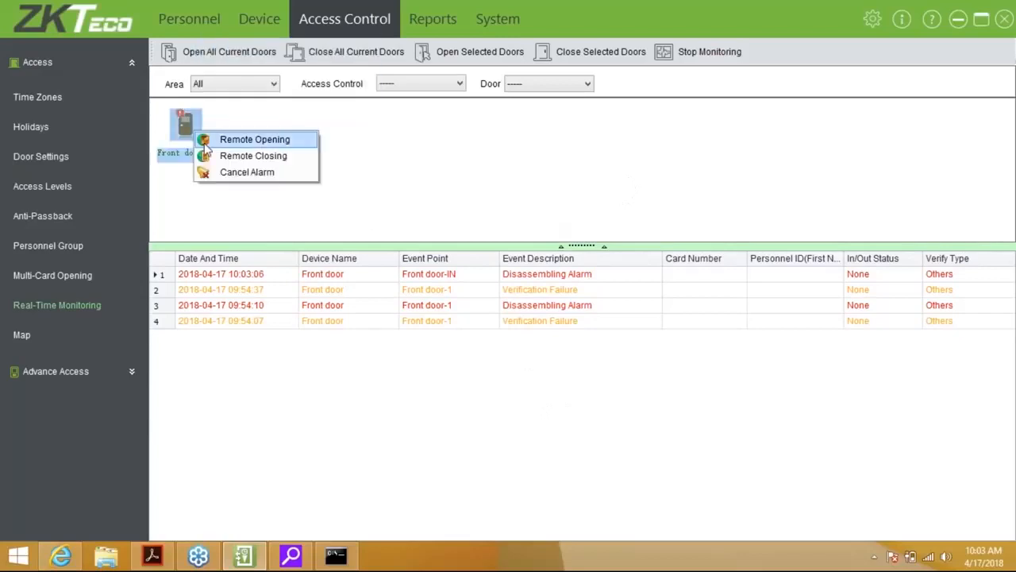
click(235, 172)
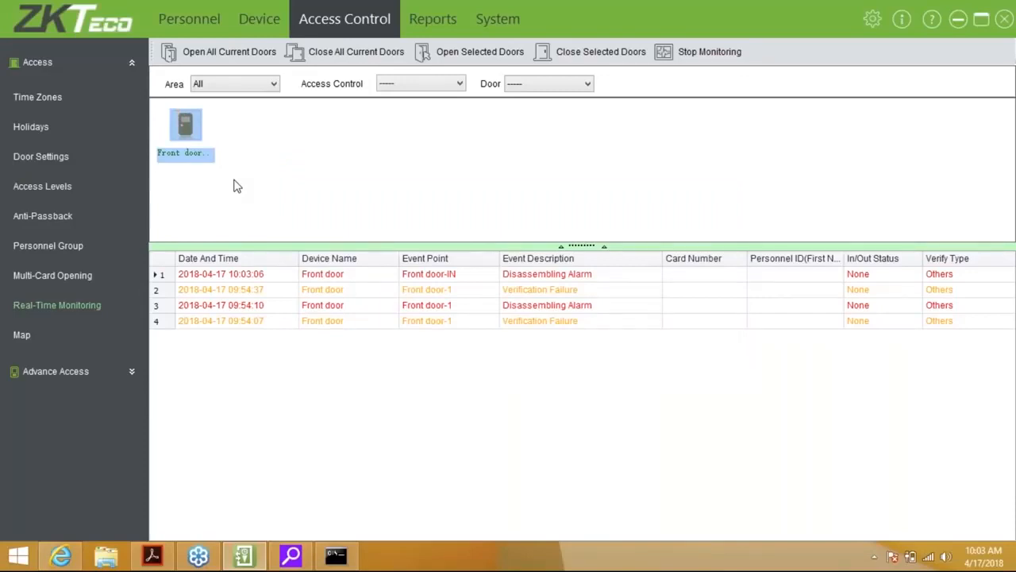
click(257, 206)
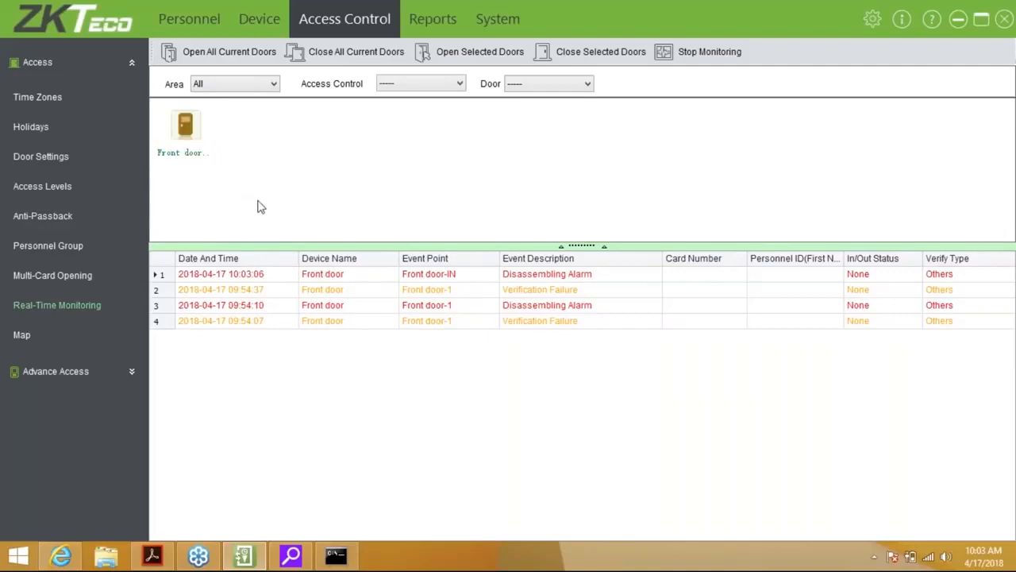
click(80, 306)
Set up a Front door anti-passback rule with combination Null and Save and In/Out state Out
click(60, 220)
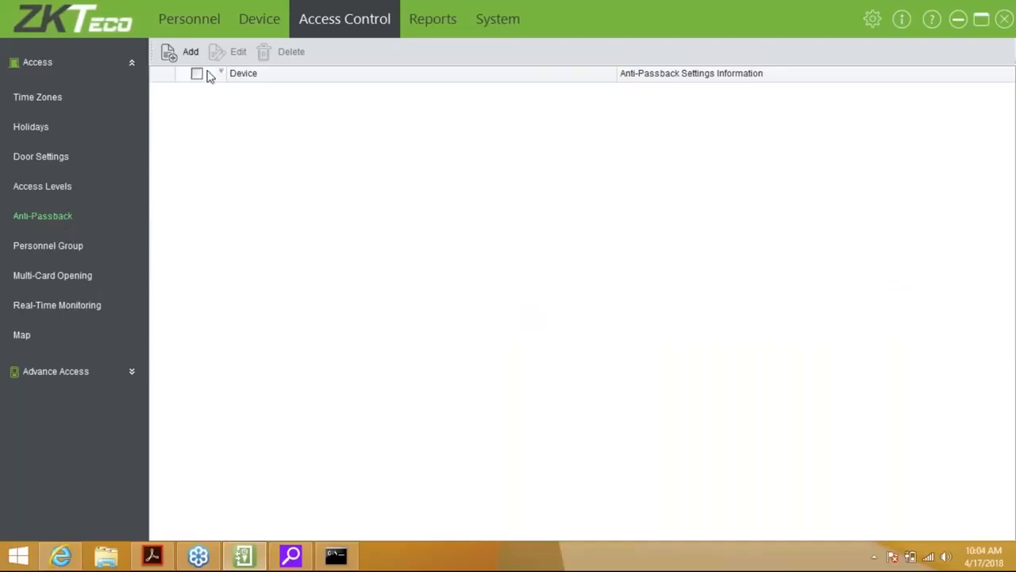
click(189, 52)
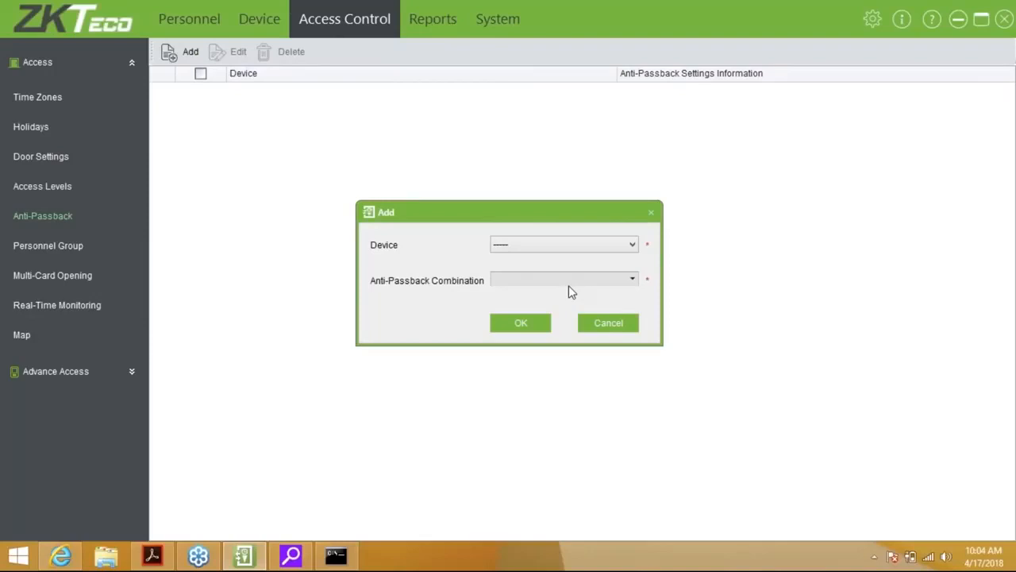
click(560, 246)
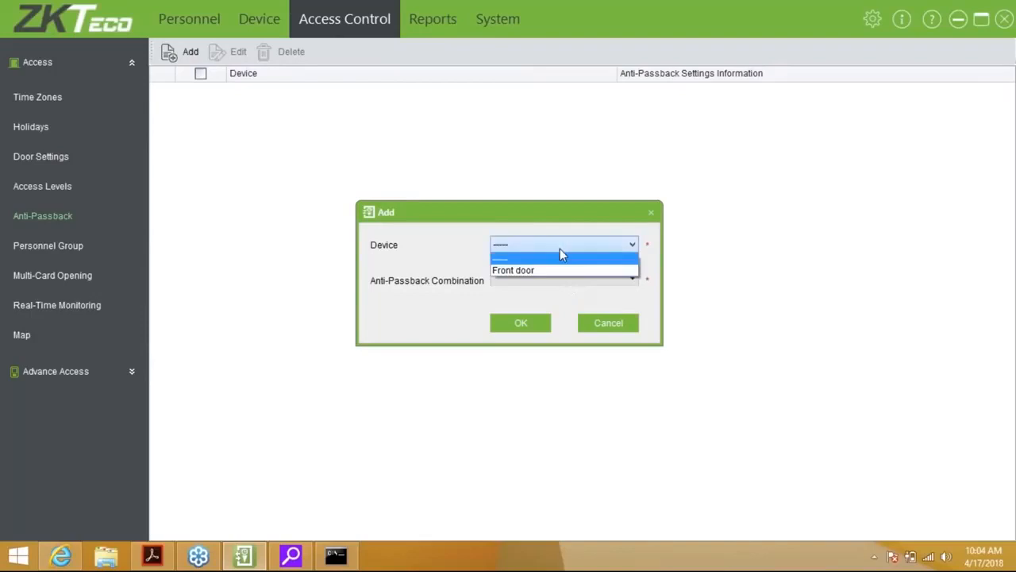
click(545, 274)
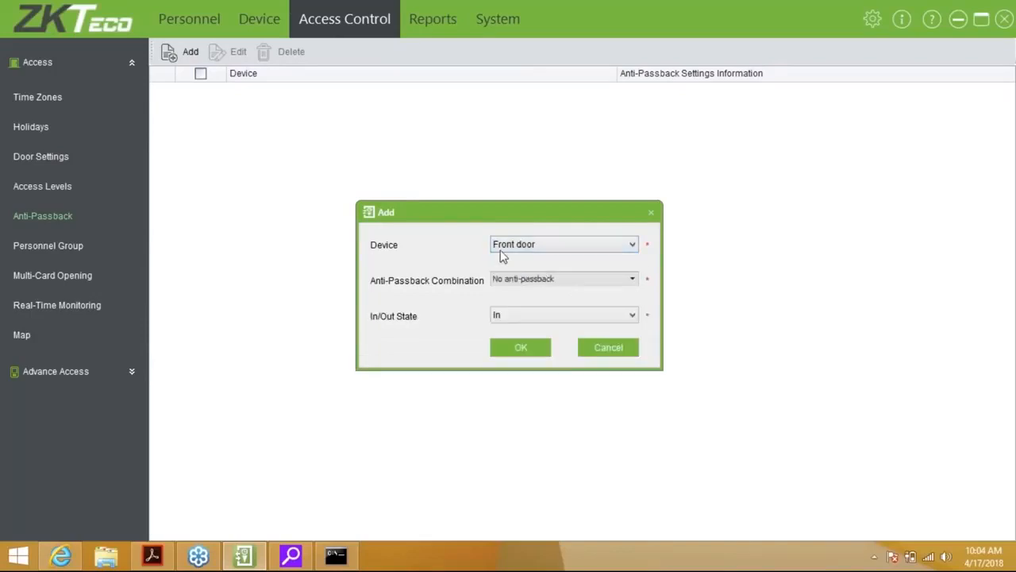
click(534, 284)
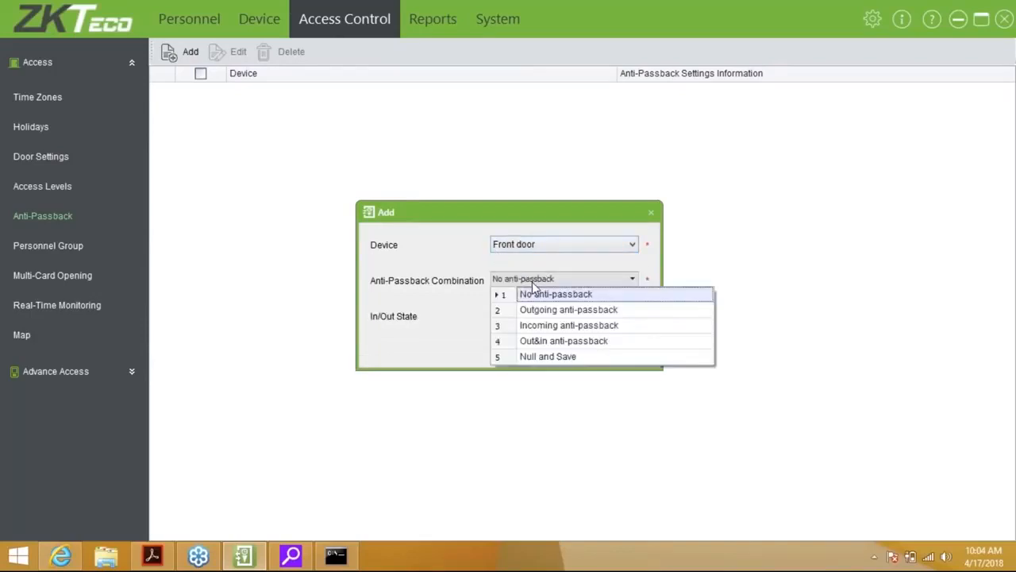
click(558, 358)
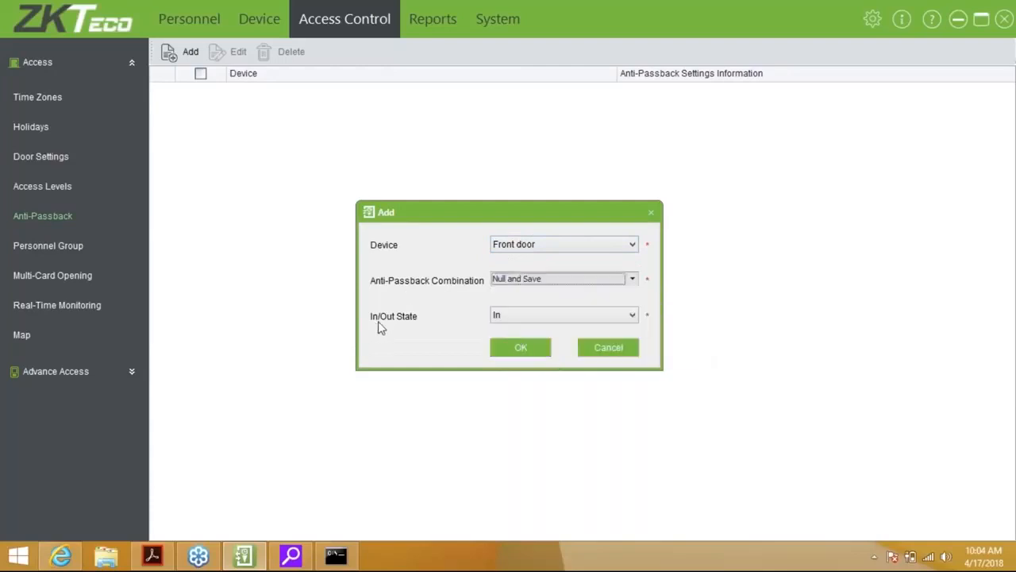
click(541, 318)
click(527, 340)
click(502, 318)
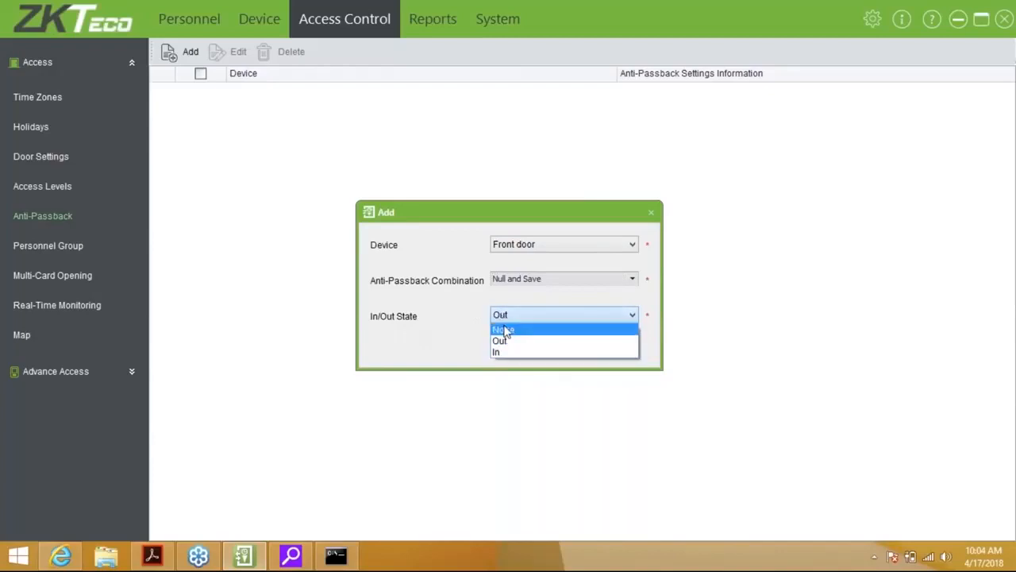
click(499, 342)
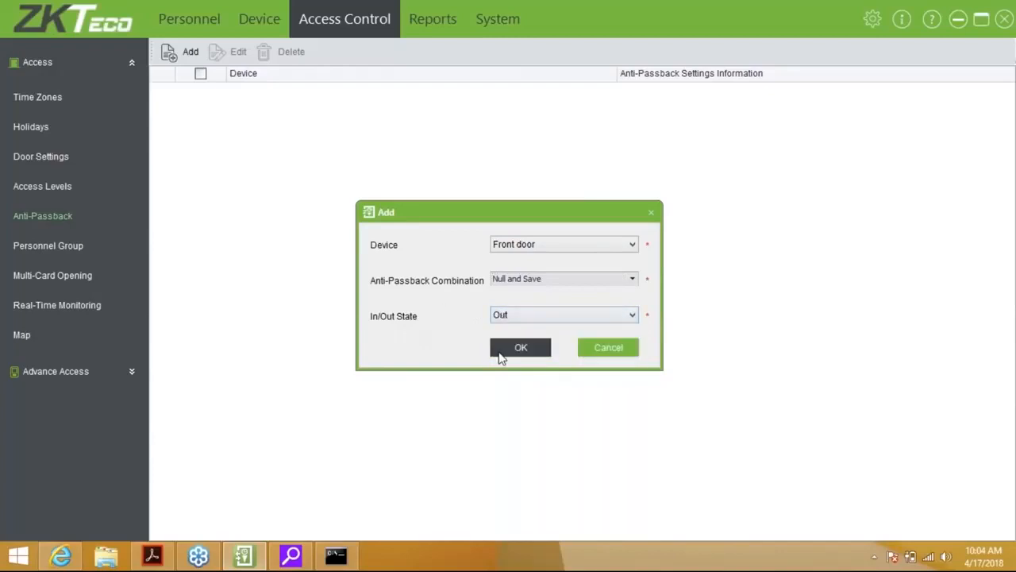
Save the anti-passback rule, defer syncing, and go to the Personnel Group page
click(508, 357)
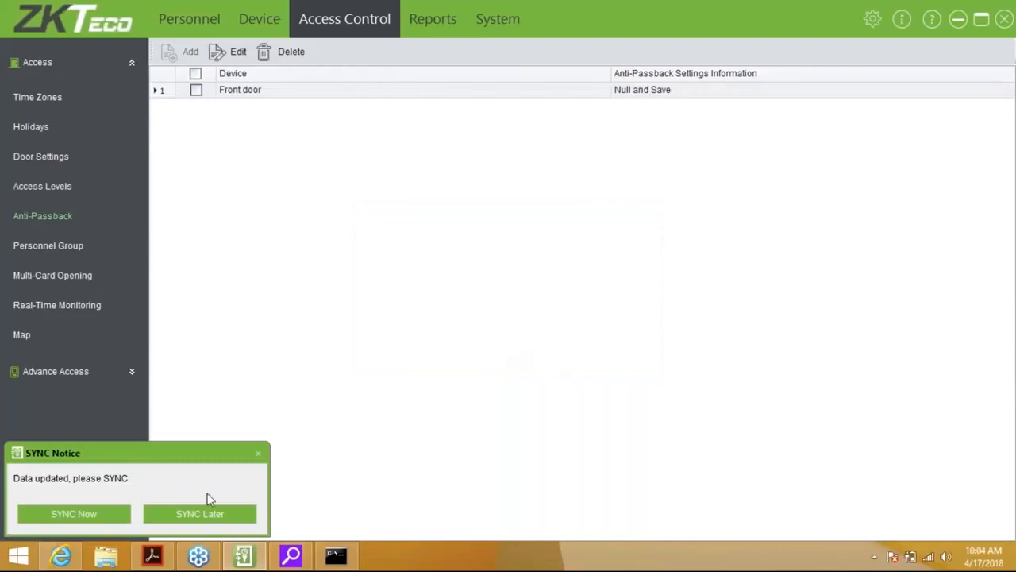
click(181, 513)
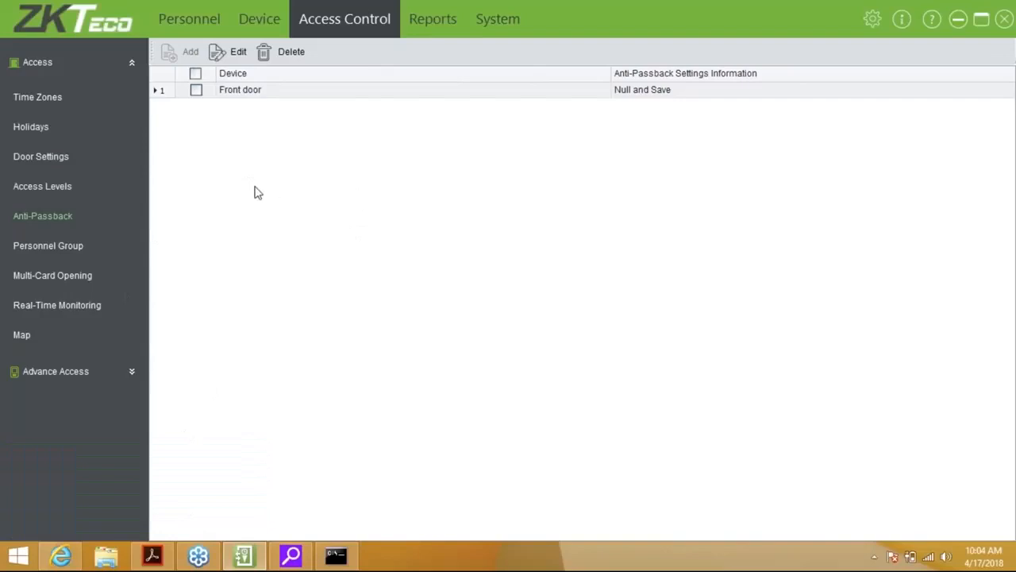
click(41, 246)
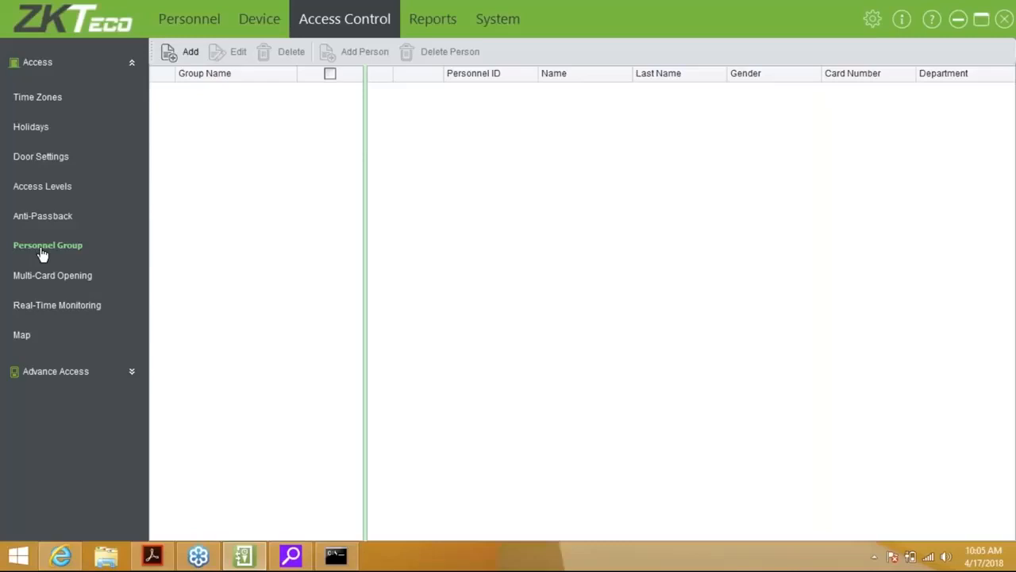
Add personnel group 'Group 1' with group number 2, valid on holidays, syncing later
click(181, 57)
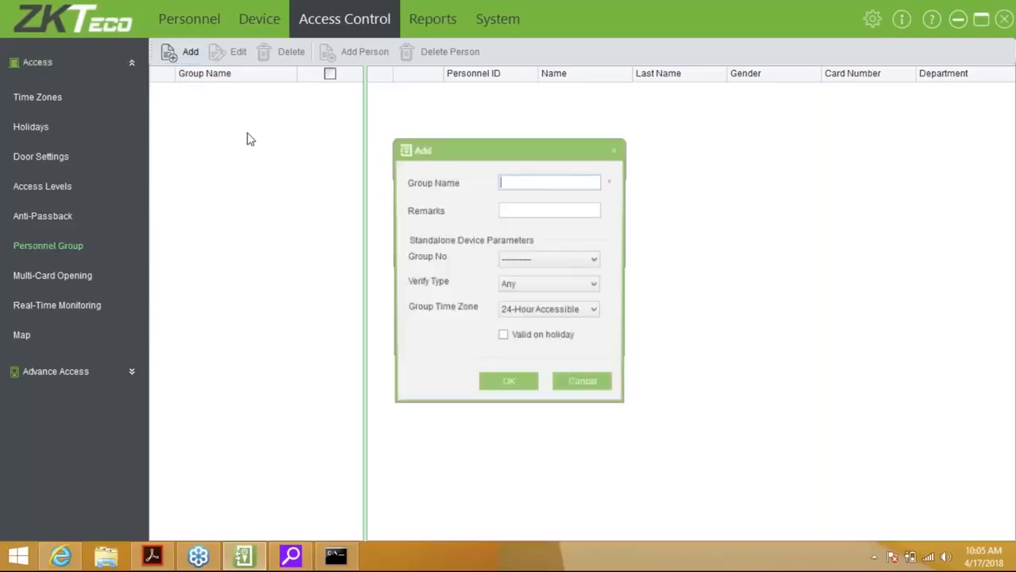
text(Group 1)
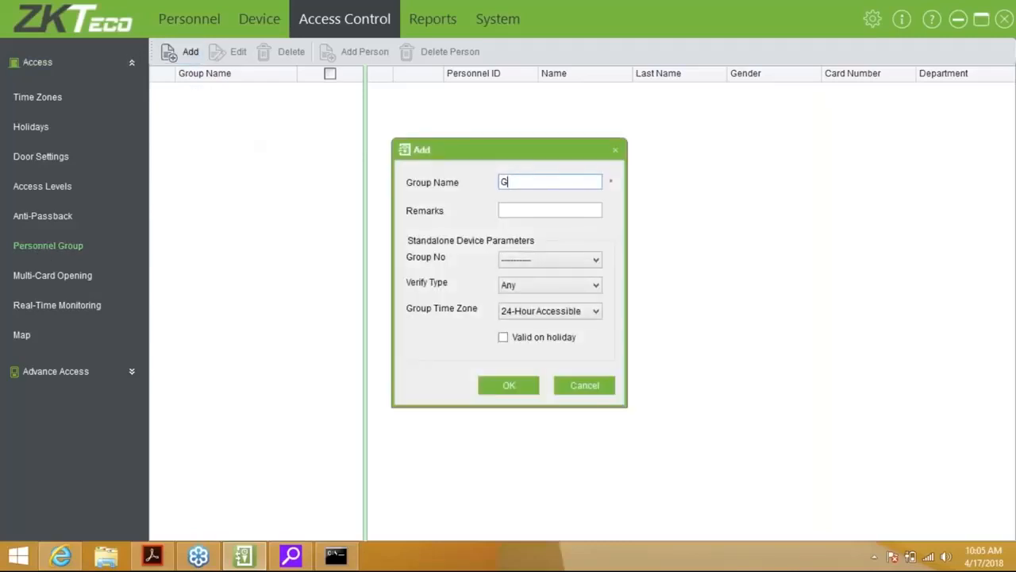
key(Tab)
key(Tab)
click(557, 259)
click(531, 287)
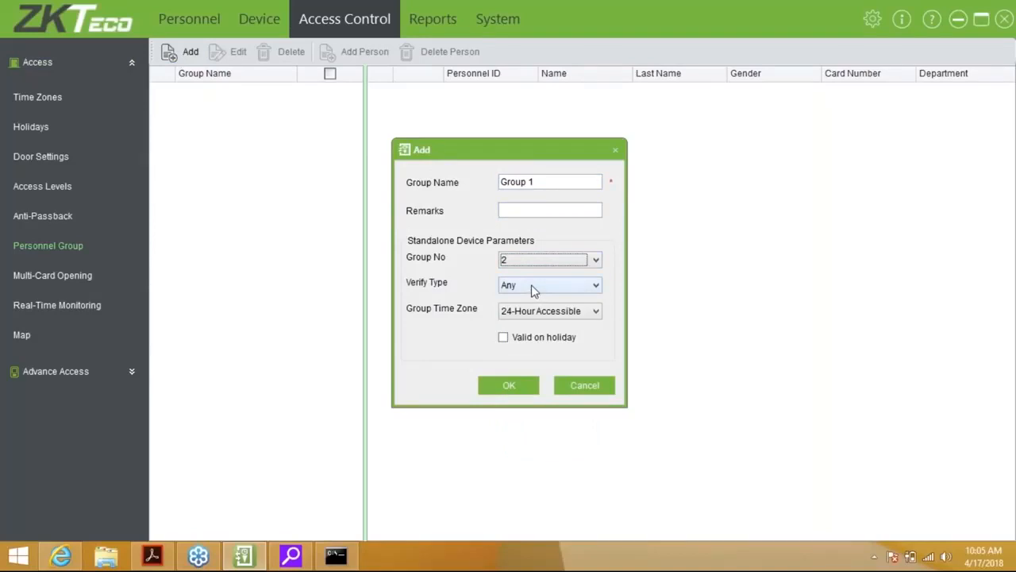
click(508, 343)
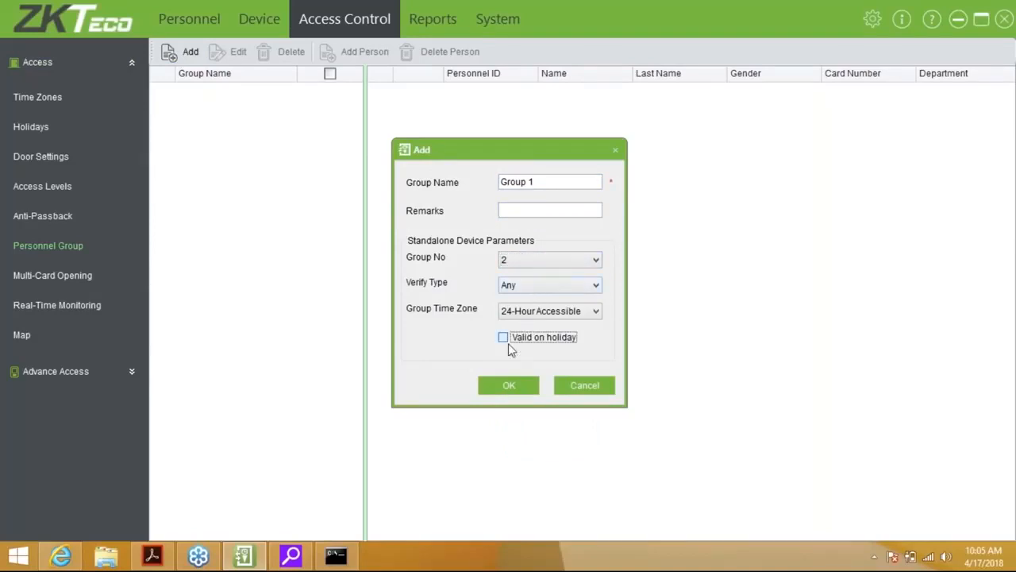
click(507, 386)
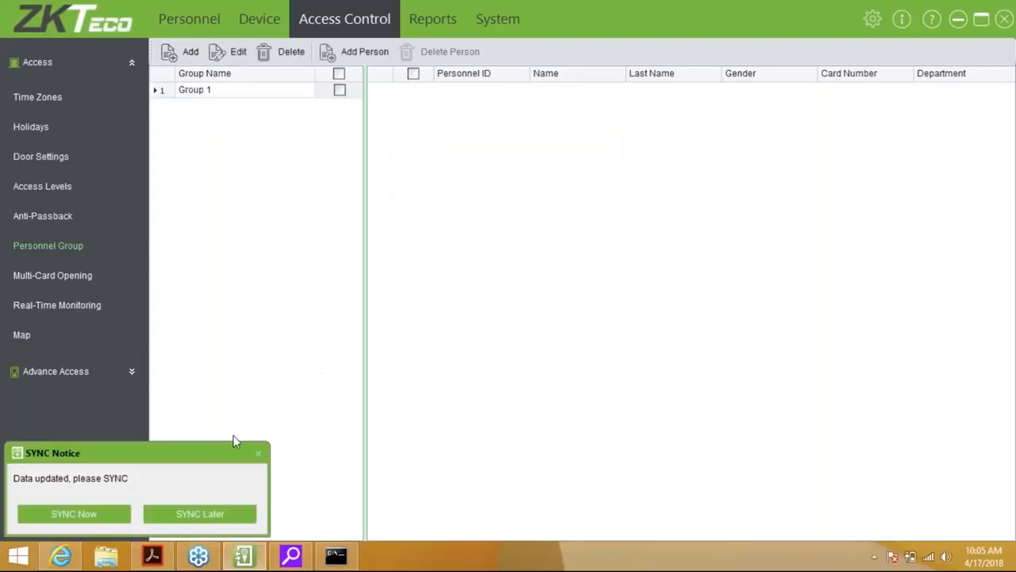
click(211, 517)
Close the add-people window for the group unchanged and go to Multi-Card Opening
click(374, 57)
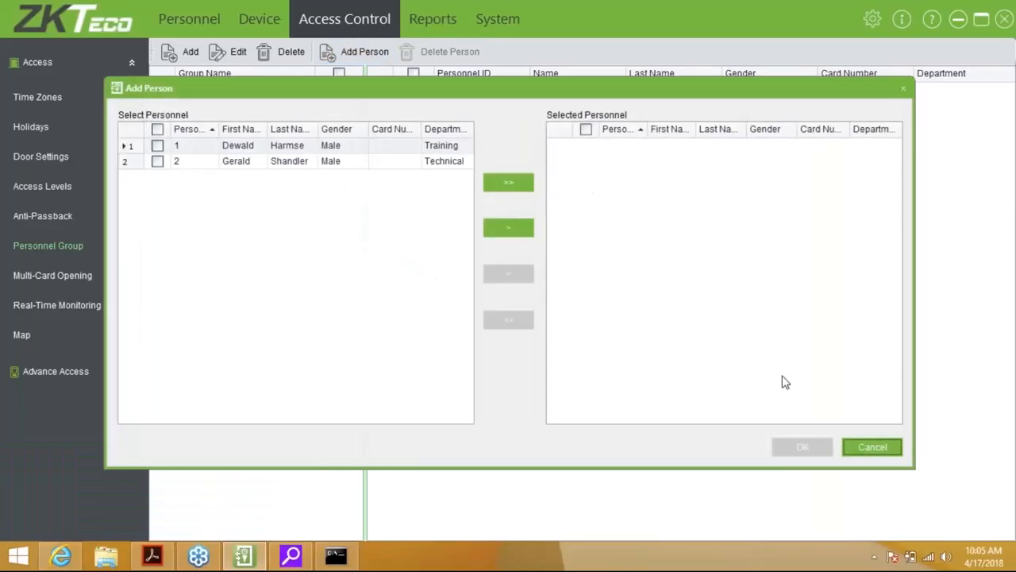
click(874, 448)
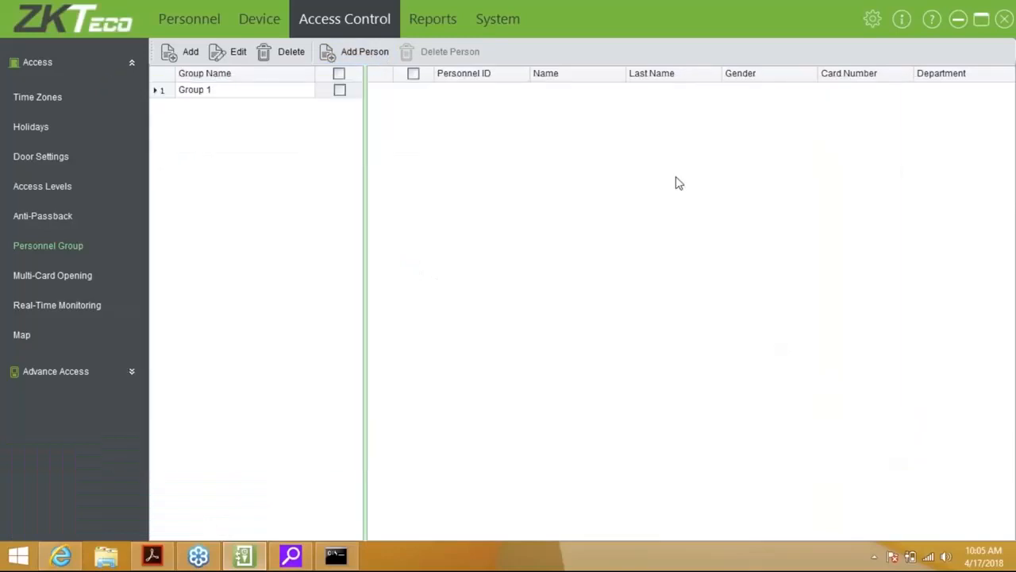
click(55, 276)
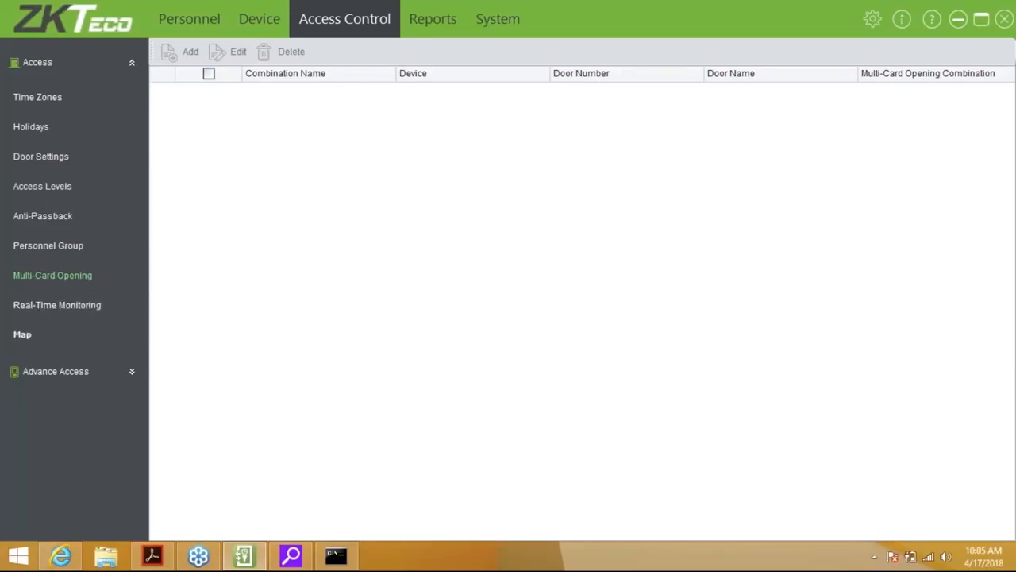
Show the Map page with an enlarged map area above the event log, and expand Advance Access
click(134, 336)
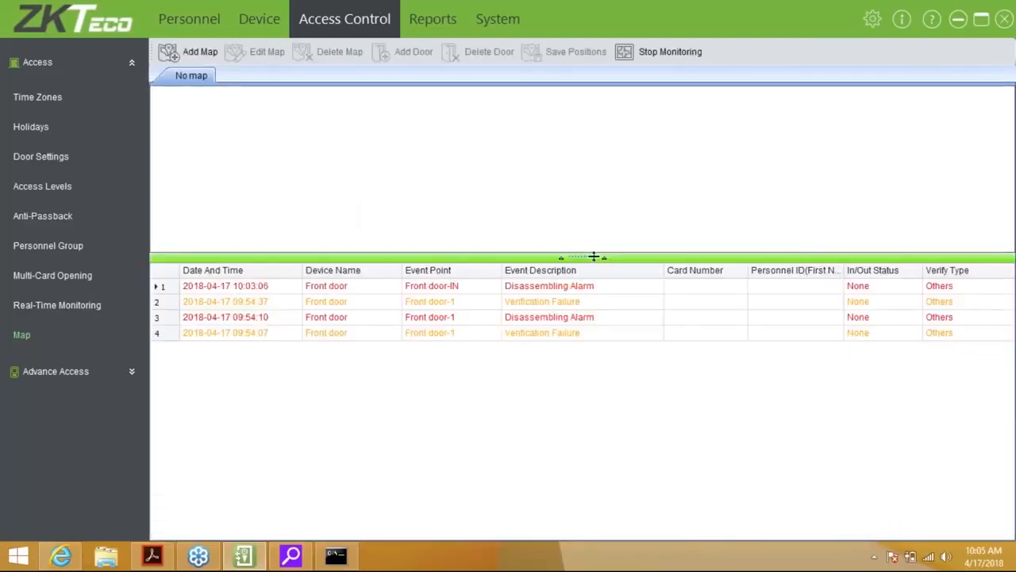
drag(593, 260, 586, 325)
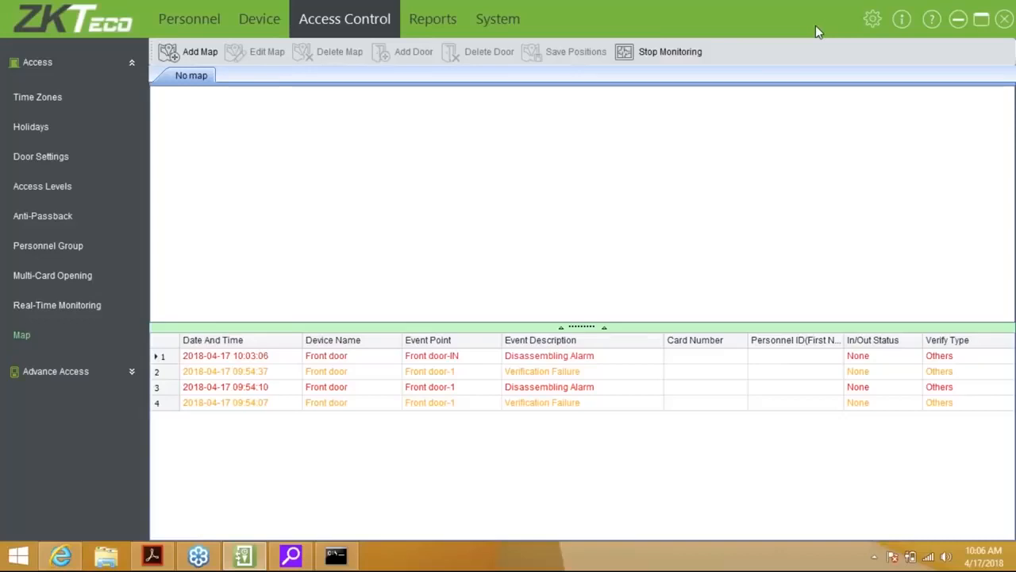
click(131, 370)
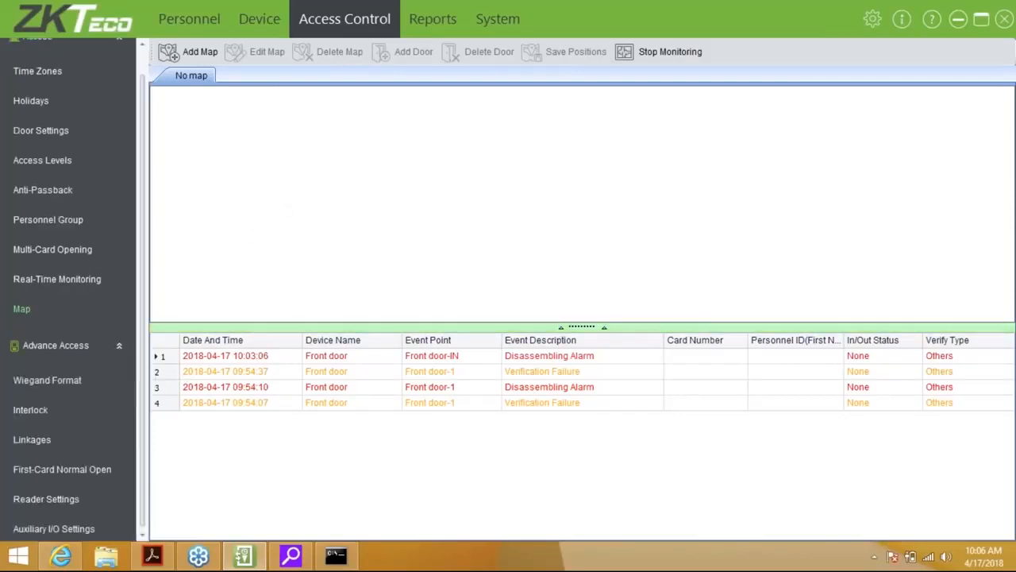
Look at the Wiegand Format list and its Add dialog, cancel both, then view Interlock
drag(141, 349, 140, 366)
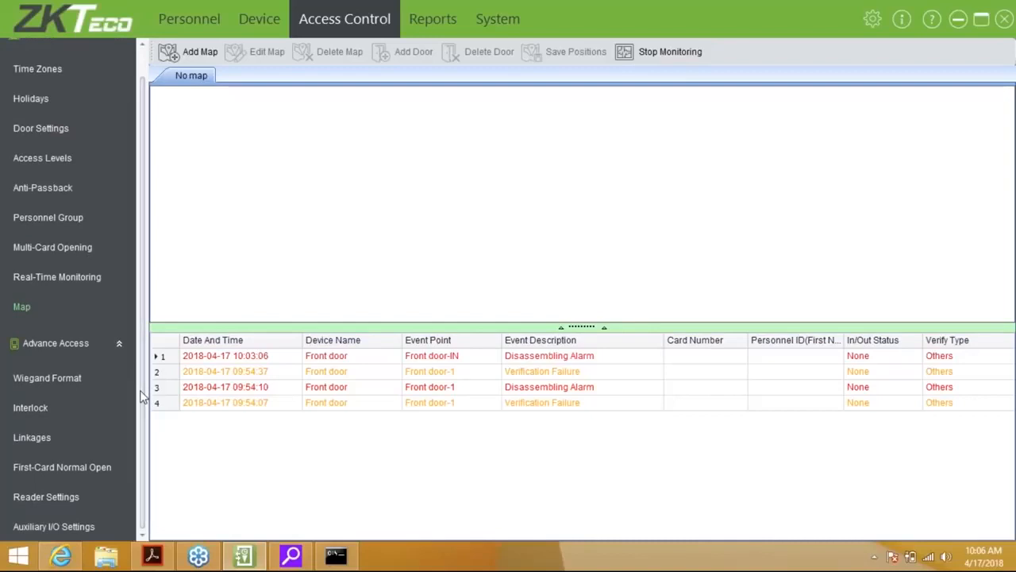
click(81, 382)
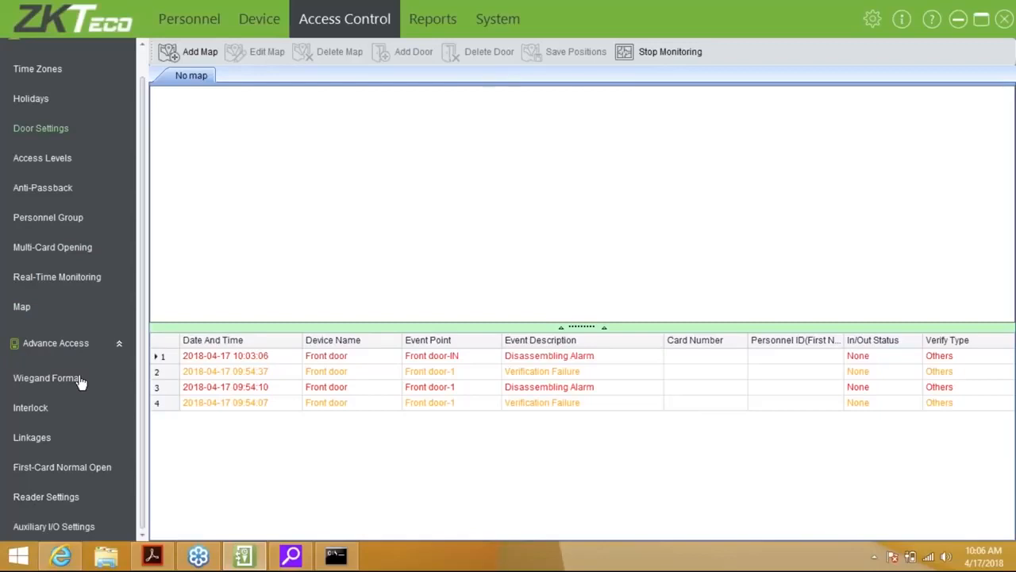
click(81, 382)
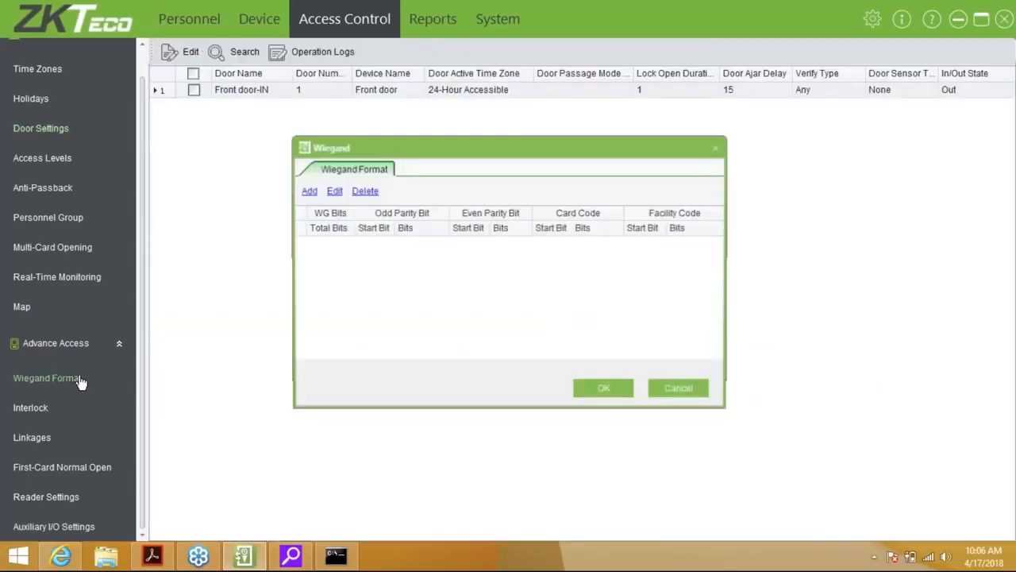
click(308, 191)
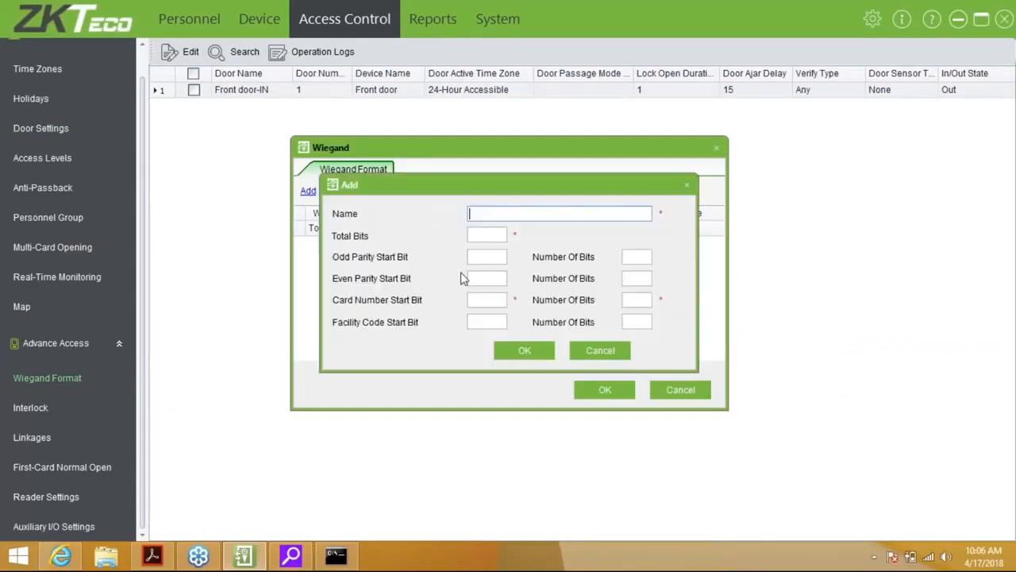
click(596, 350)
click(667, 389)
click(32, 408)
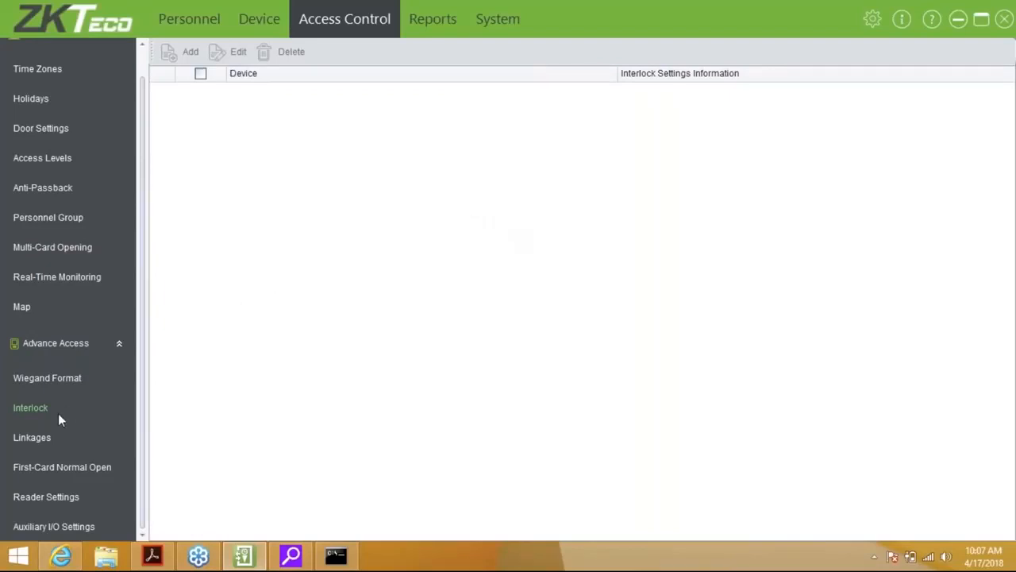
View the empty Linkages page, then the First-Card Normal Open page
click(32, 437)
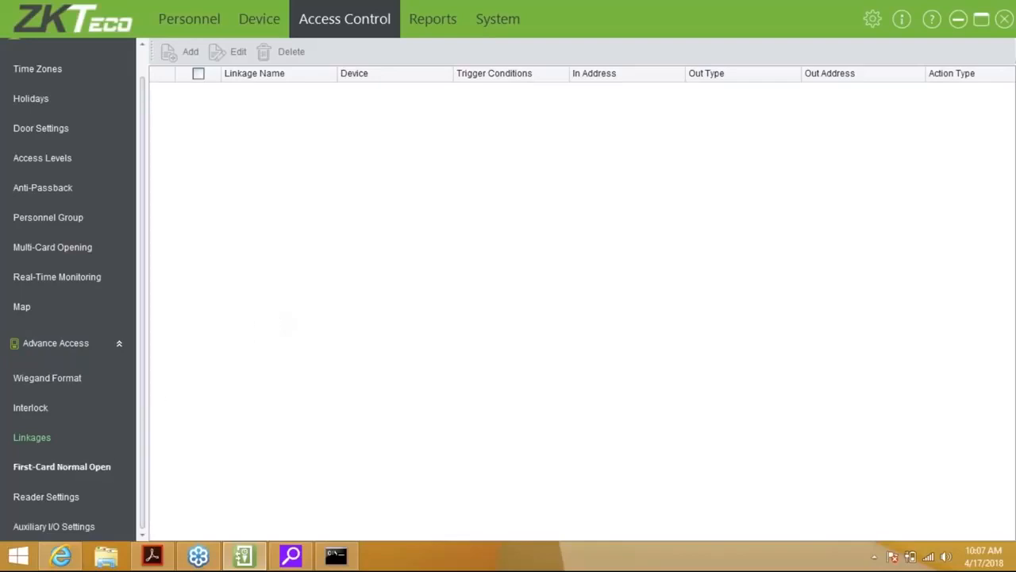
click(93, 477)
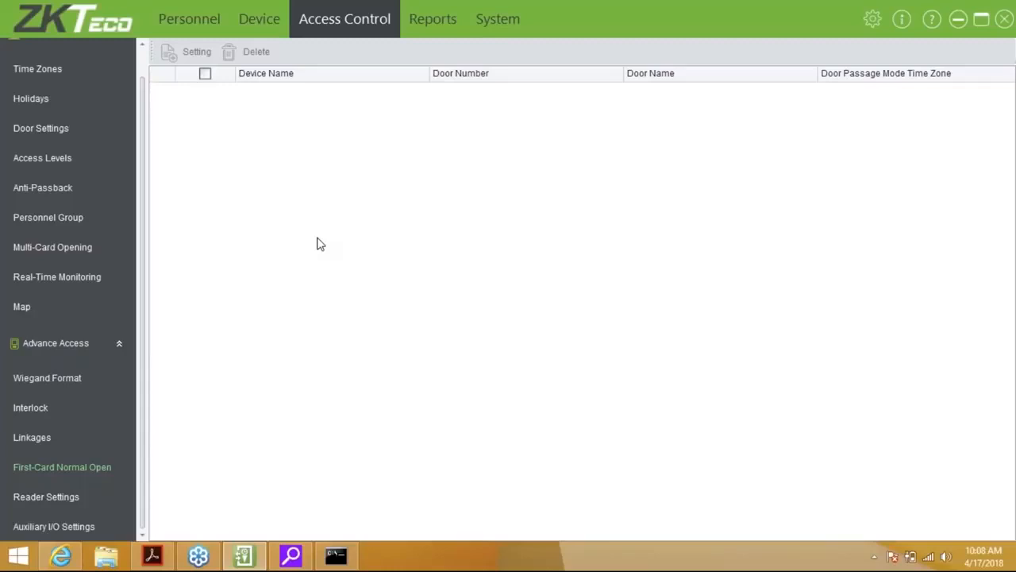
Try editing on Reader Settings, dismiss the no-selection warning, view Auxiliary I/O Settings, then Reports
click(45, 498)
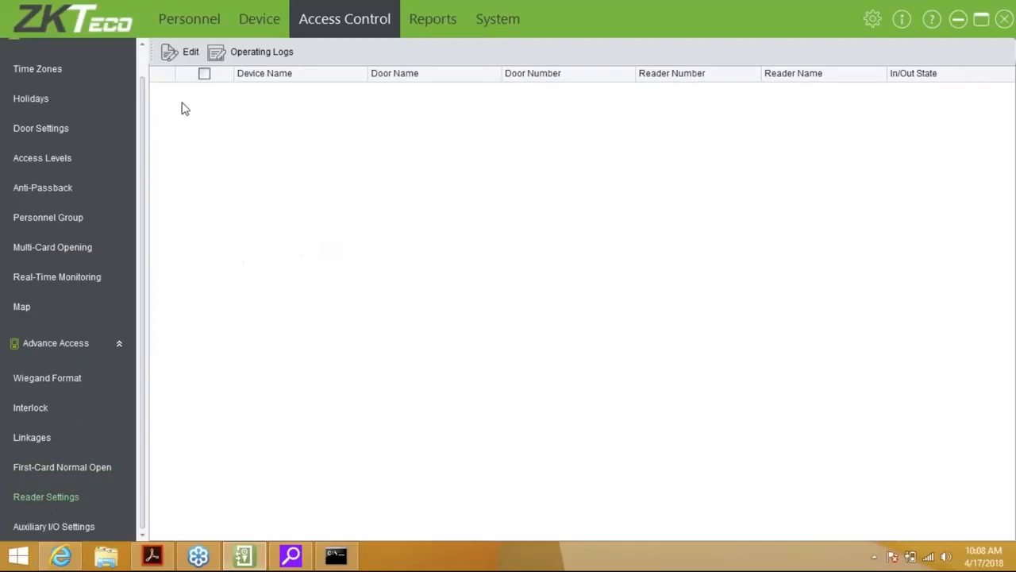
click(189, 52)
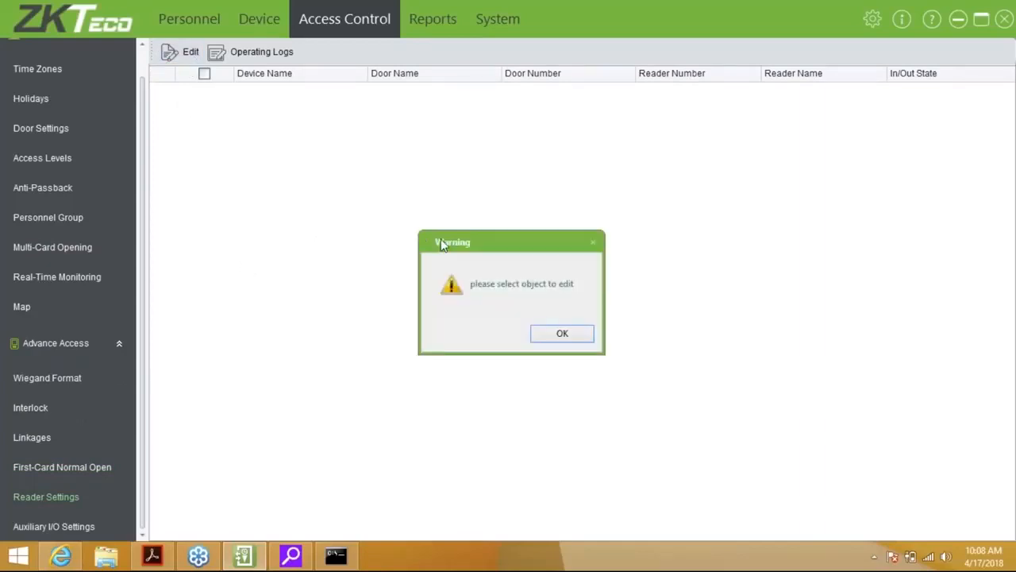
click(560, 332)
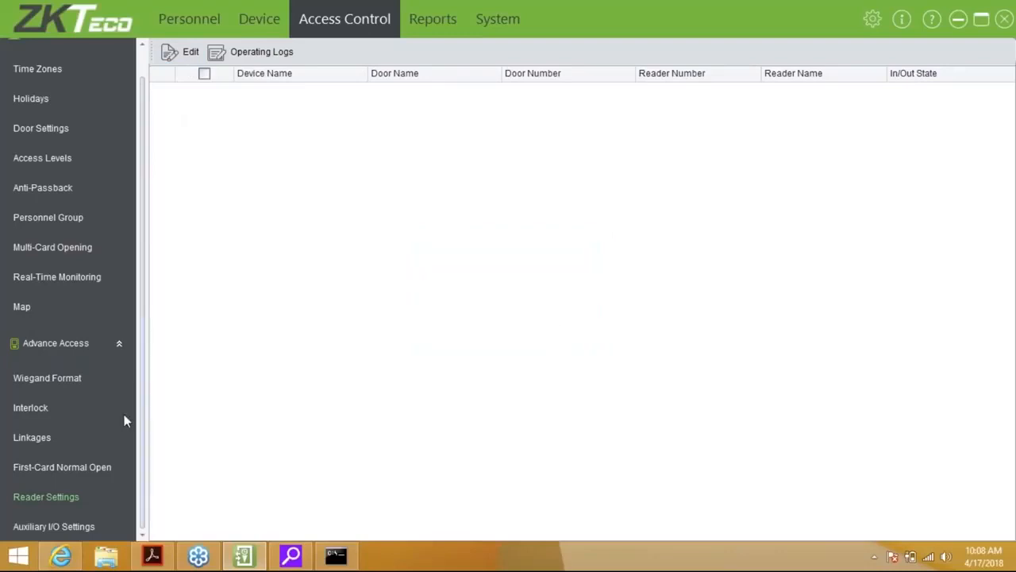
click(48, 527)
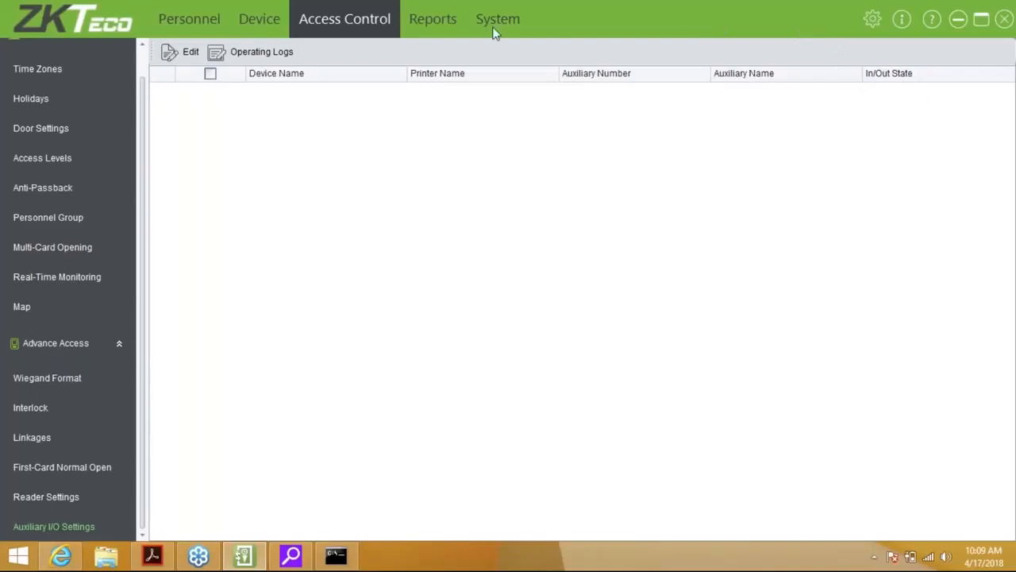
click(443, 19)
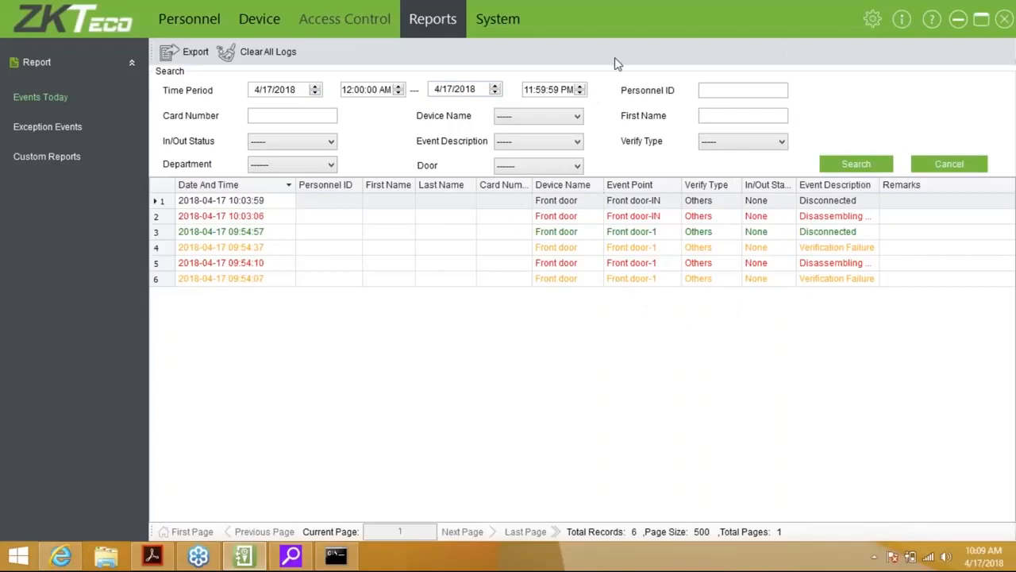
Download new logs from the Front door device and return to the Events Today report
click(272, 21)
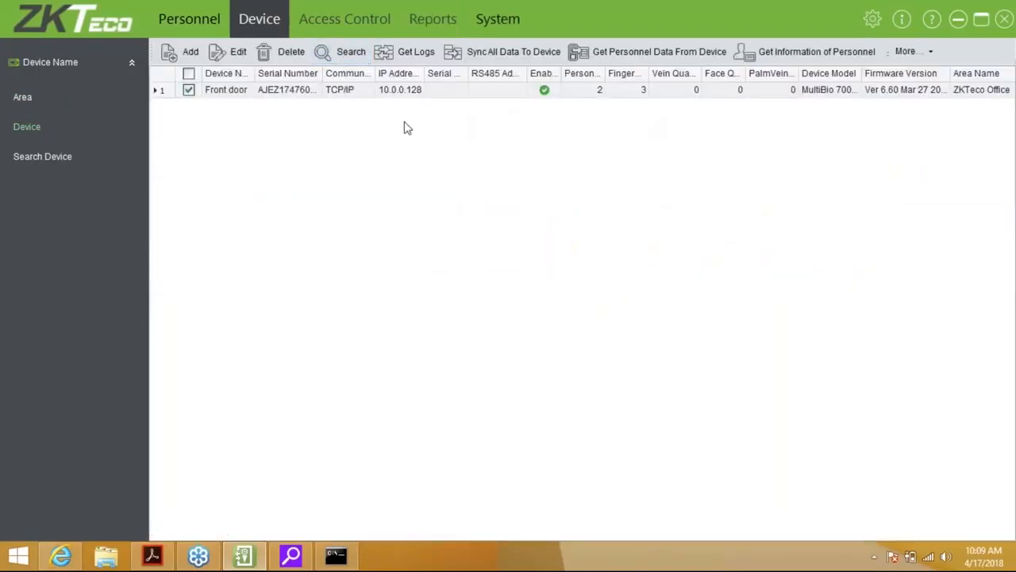
click(416, 52)
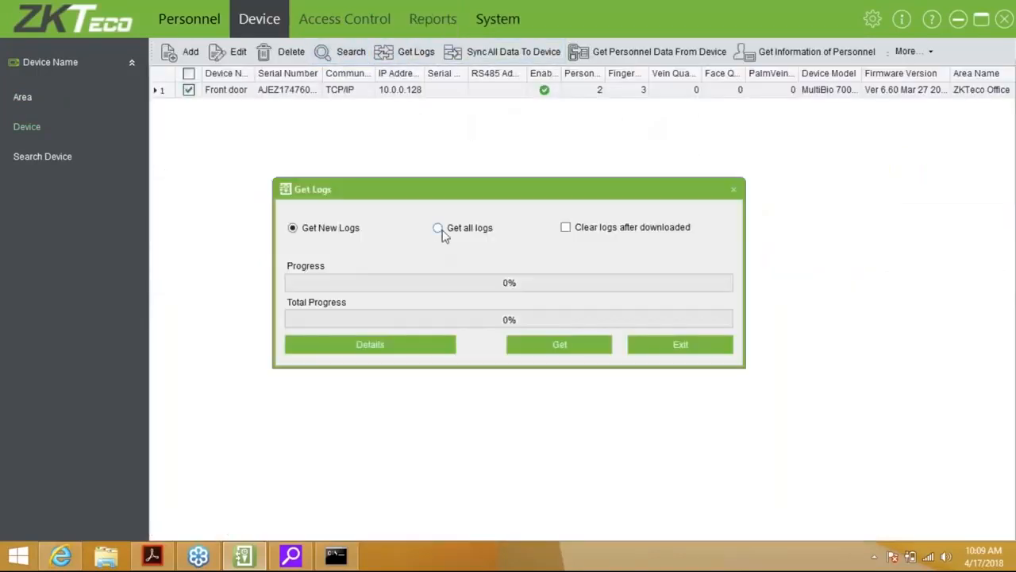
click(559, 344)
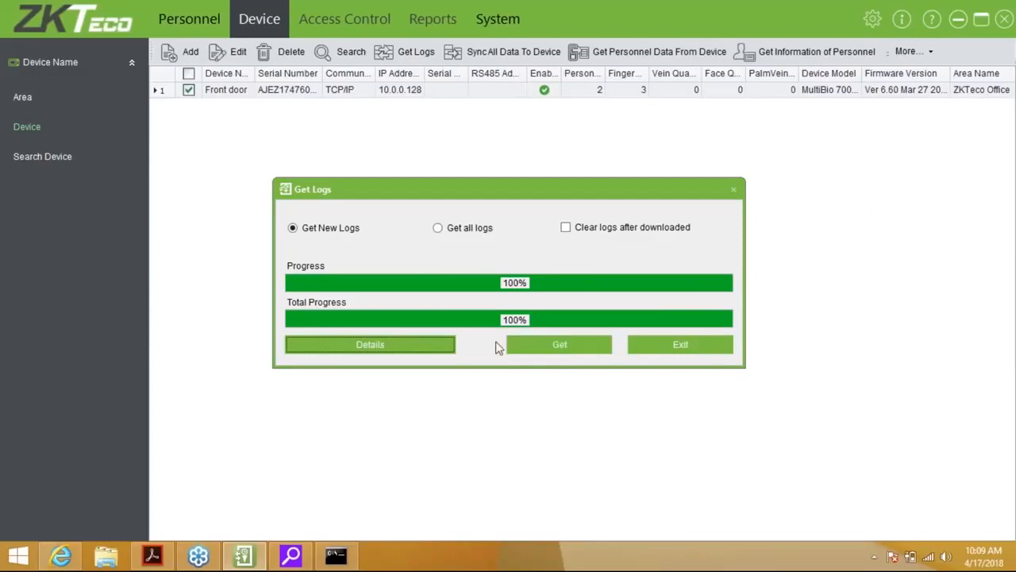
click(705, 352)
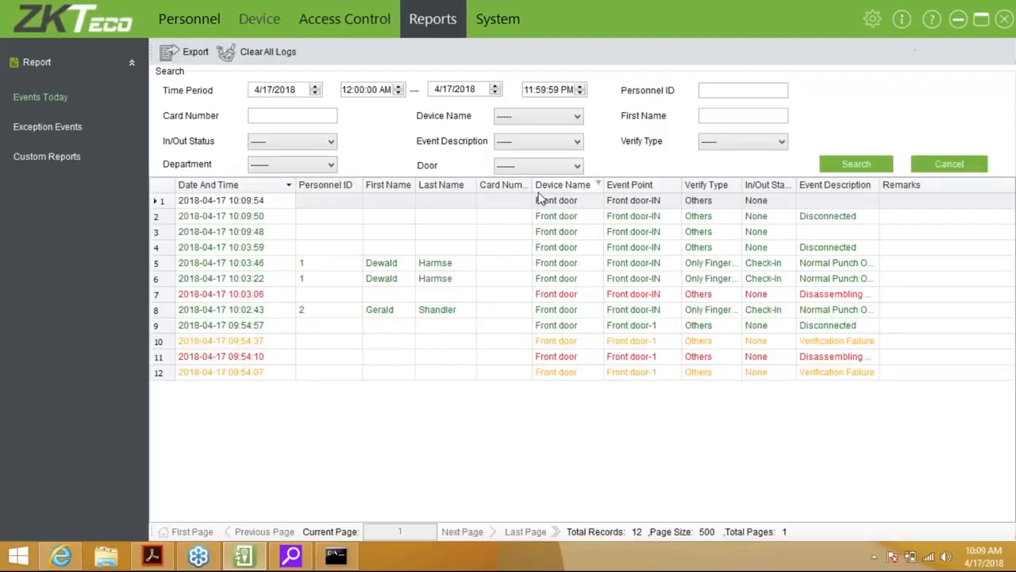
Search today's events for personnel ID 2, then show Exception Events with a widened Event Description
click(470, 326)
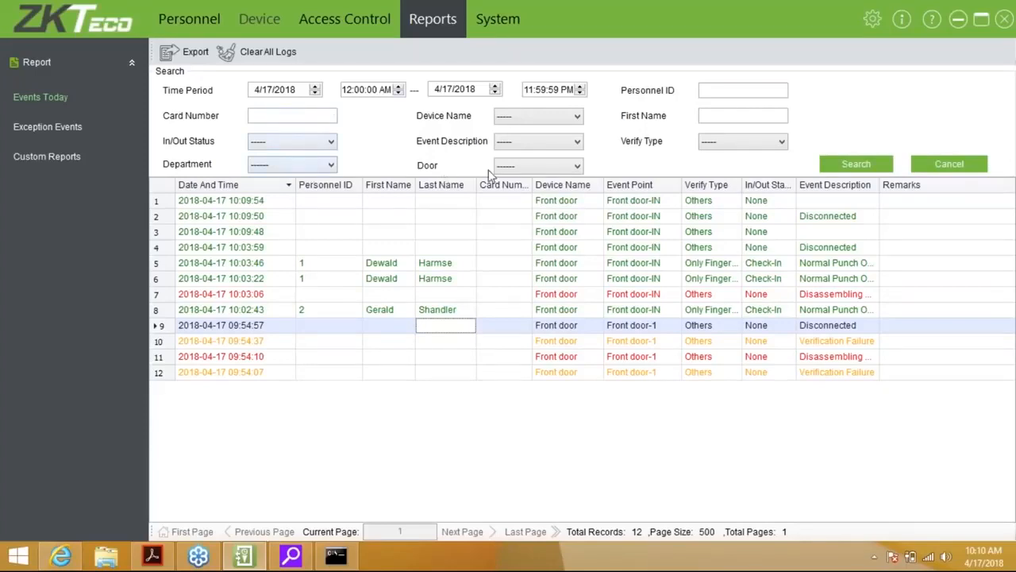
click(707, 89)
text(2)
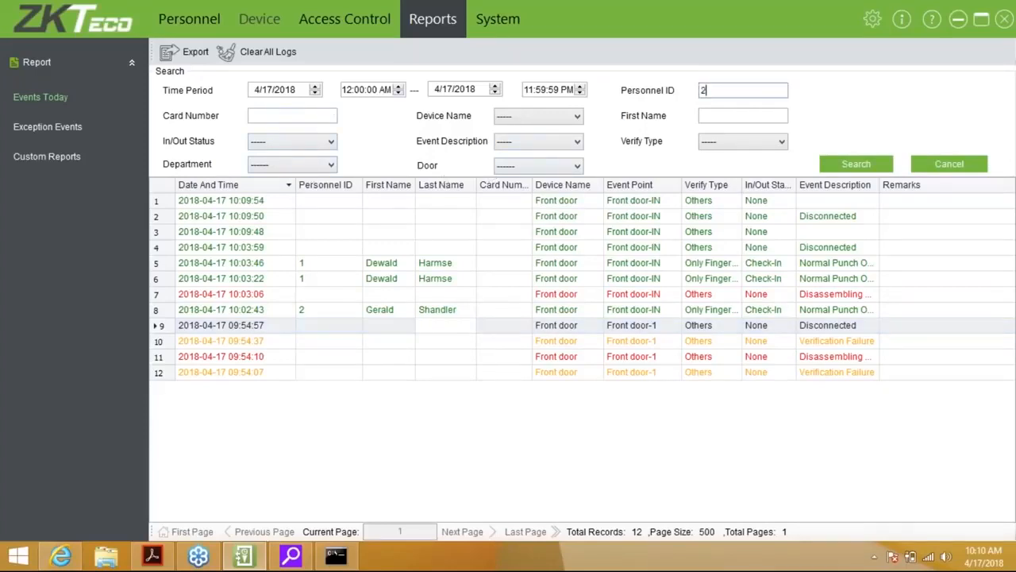
click(856, 163)
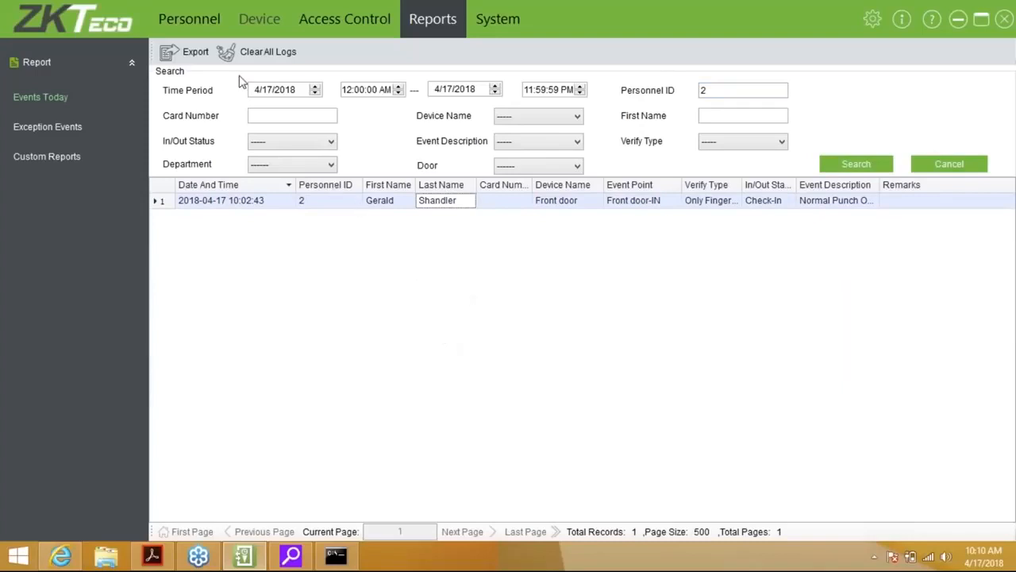
click(56, 128)
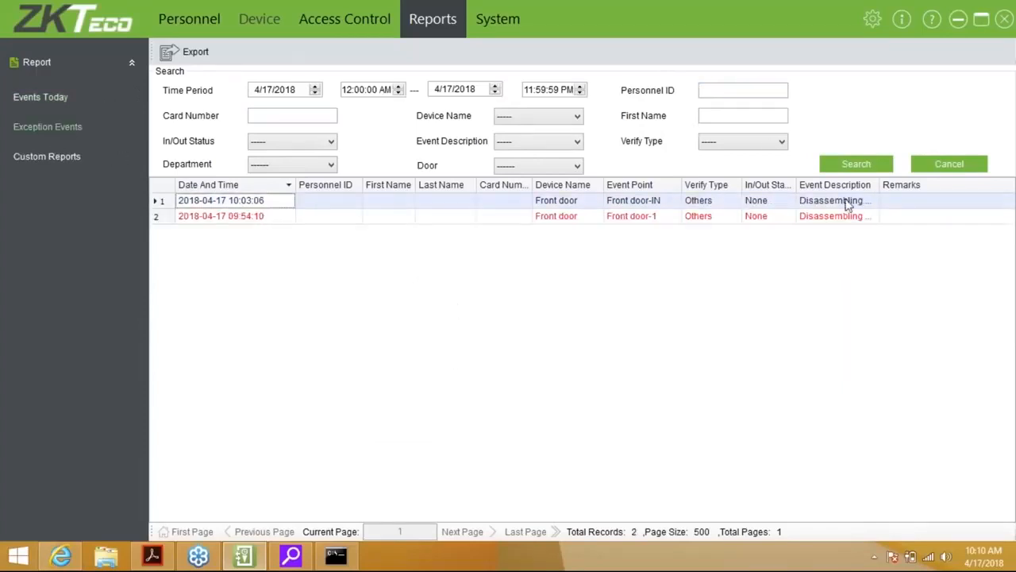
drag(880, 184, 905, 184)
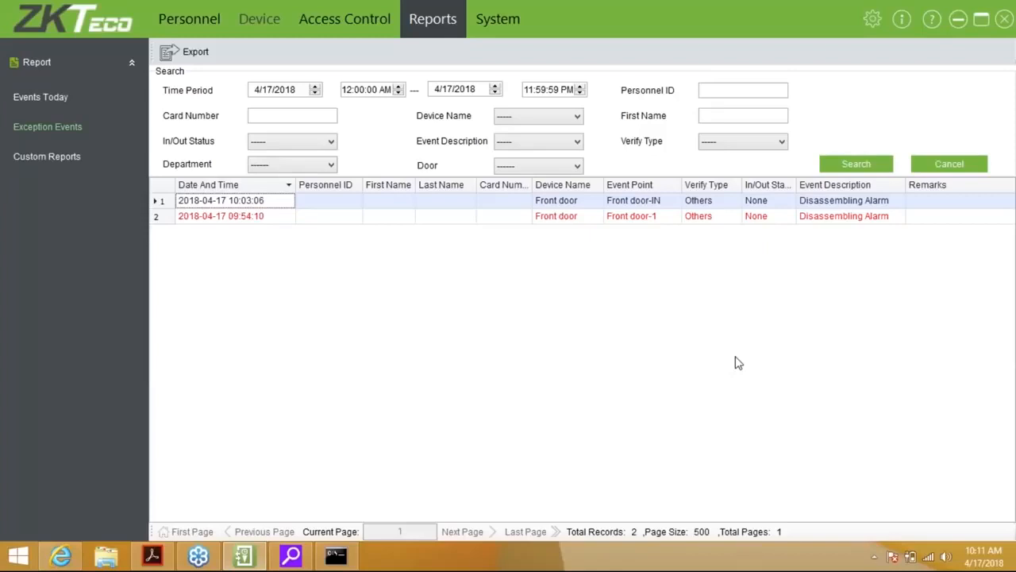
Open the Custom Reports page under Reports, which has no reports yet
click(51, 156)
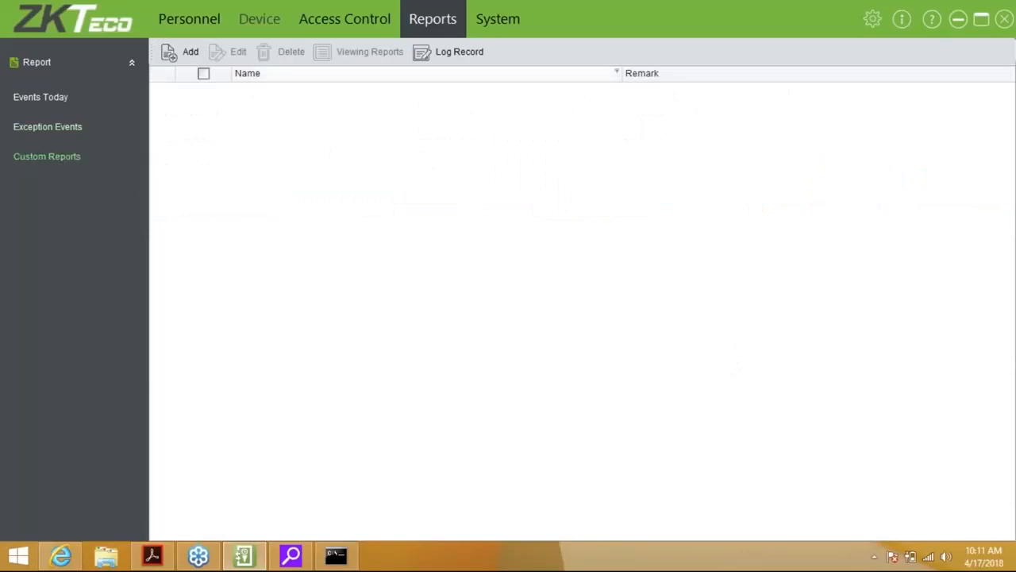
click(185, 51)
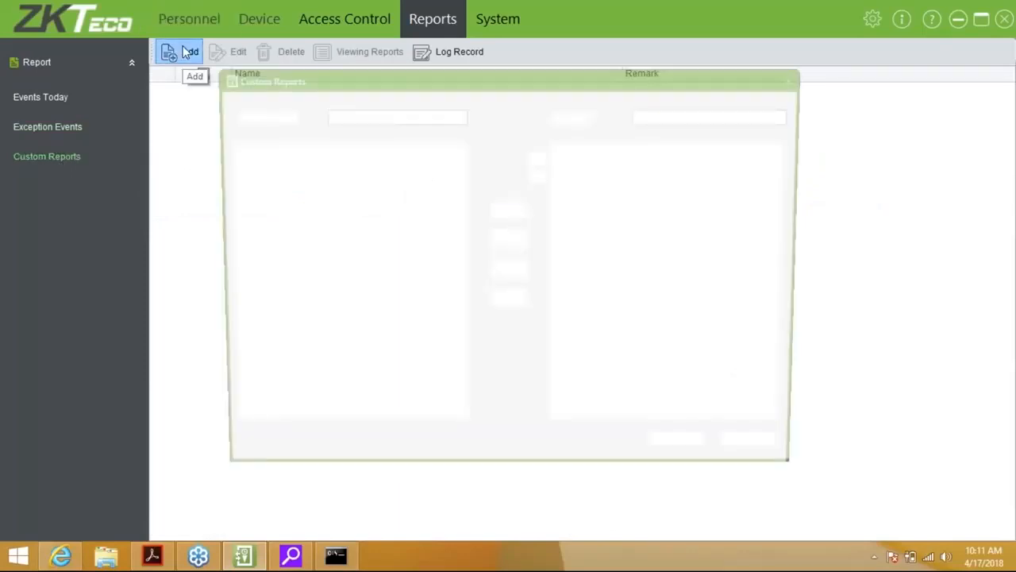
click(260, 165)
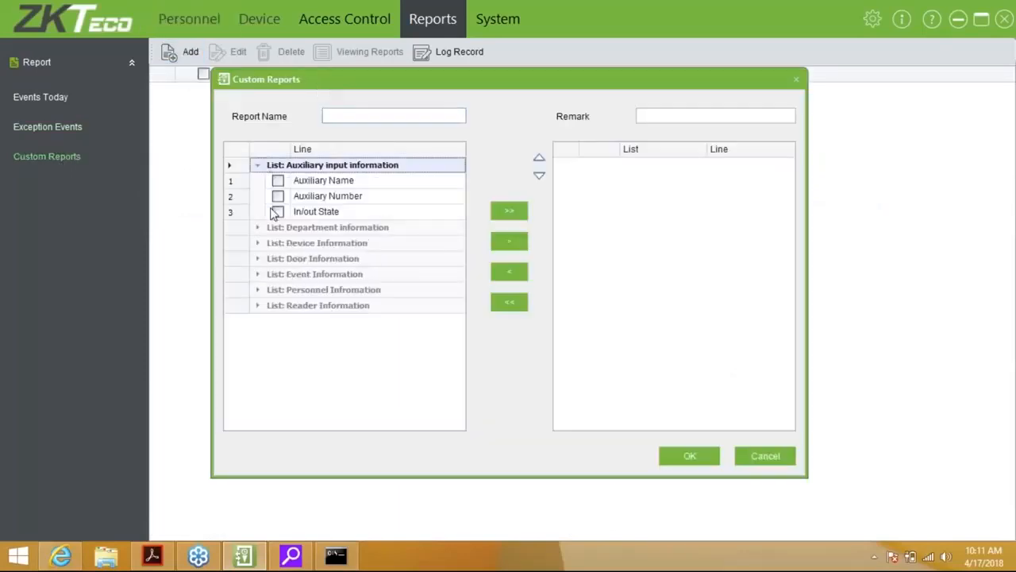
click(260, 229)
click(264, 311)
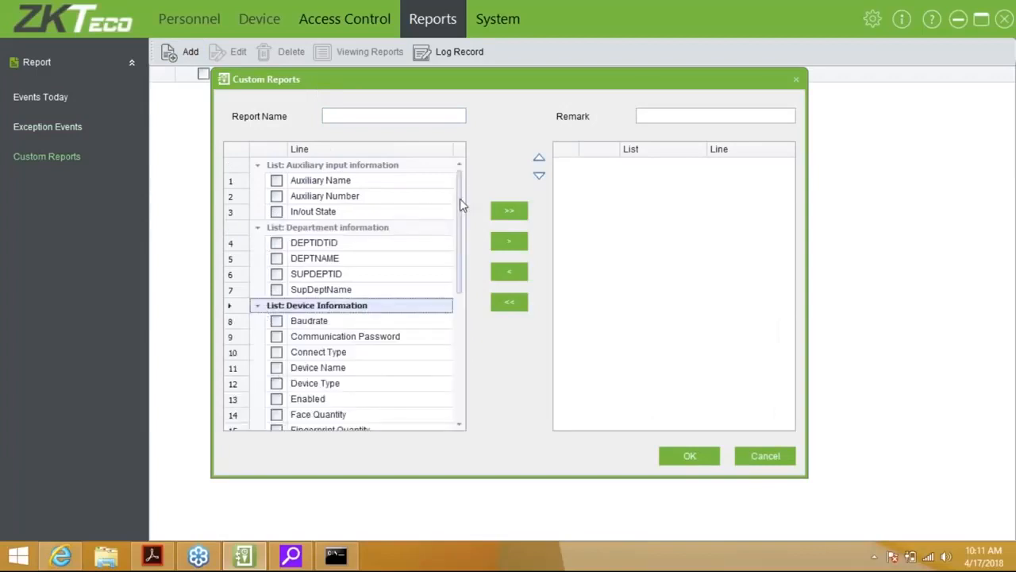
drag(460, 198, 457, 352)
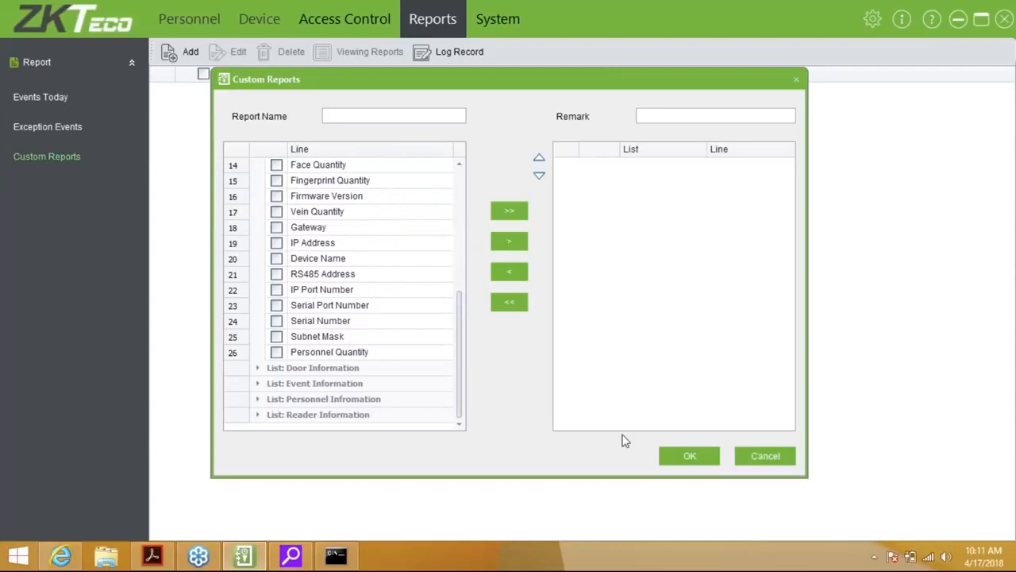
click(756, 459)
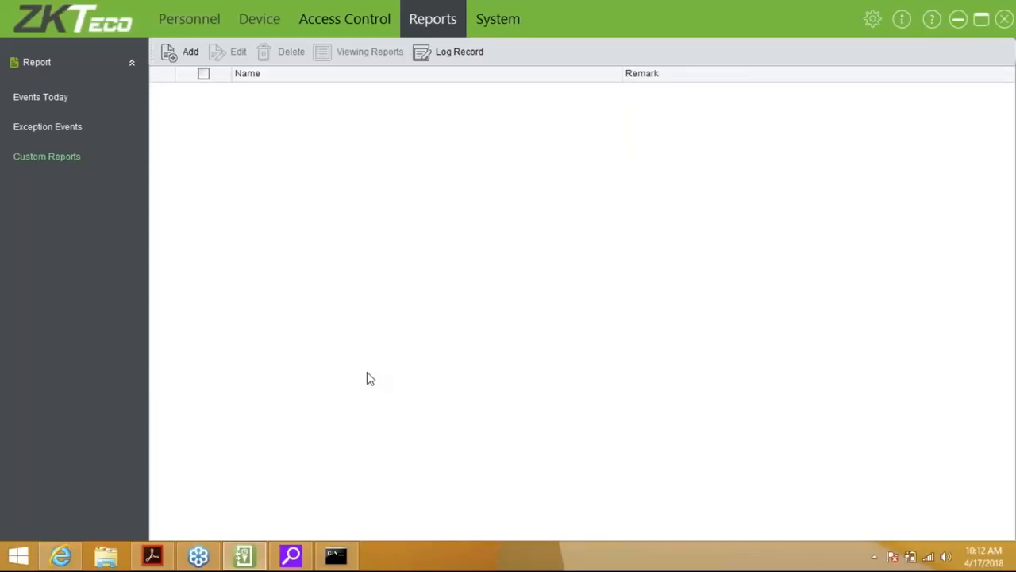
Open the Database Connection dialog under System > Data Base, with Access selected over SQL Server
click(520, 16)
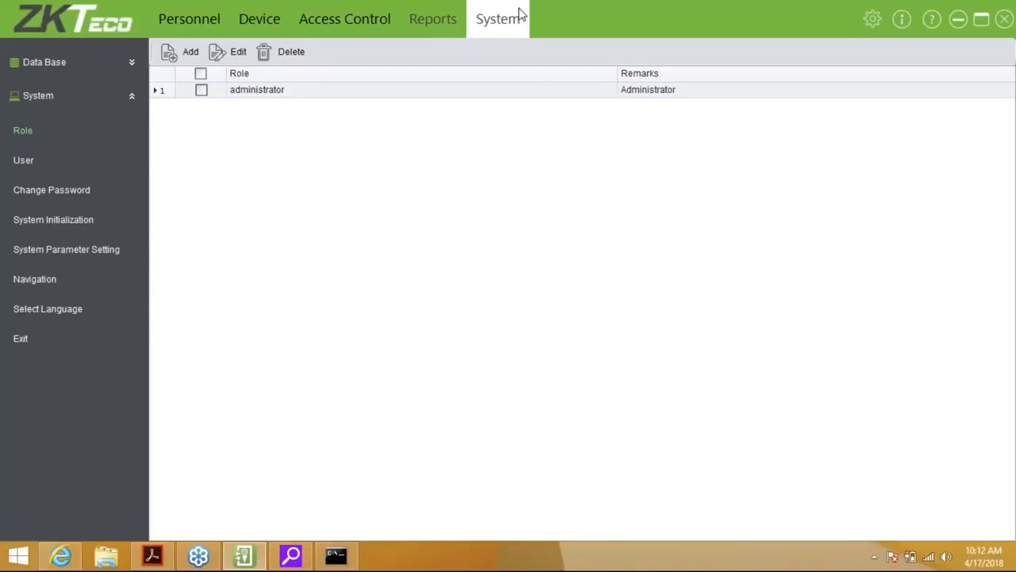
click(131, 62)
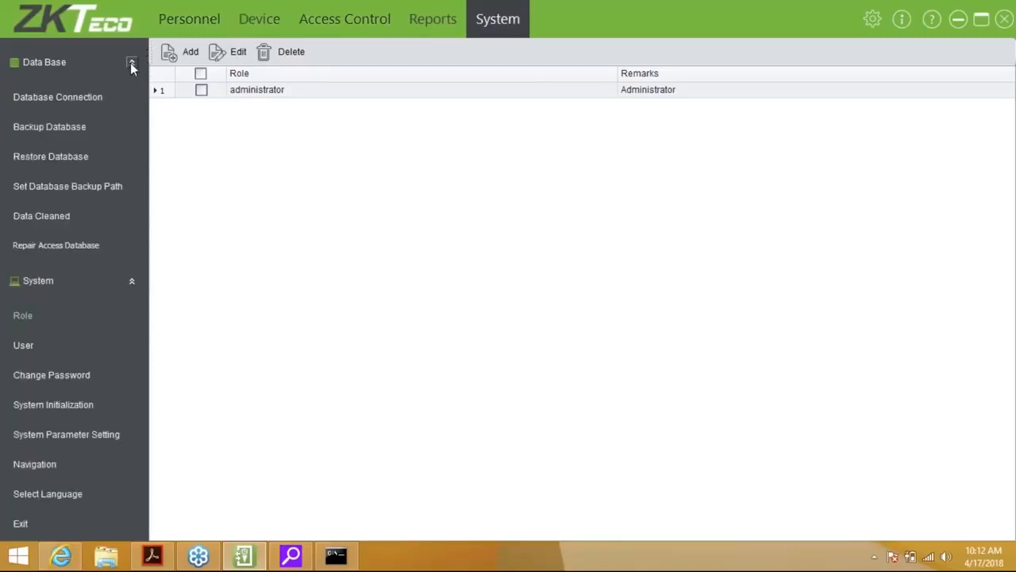
click(79, 99)
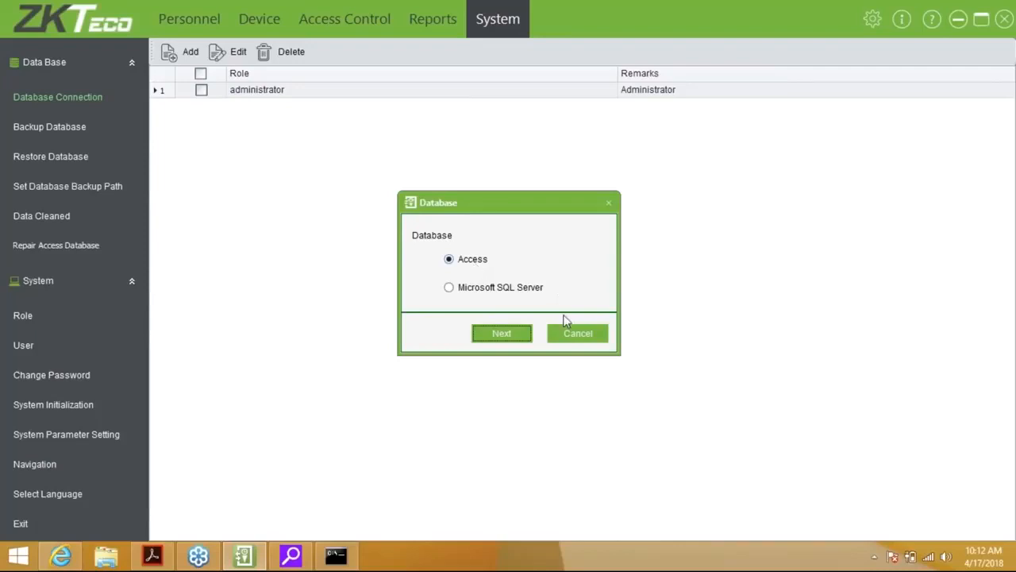
Back up the database as 'Access 3.5' in the Access3.5 Backup folder
click(582, 333)
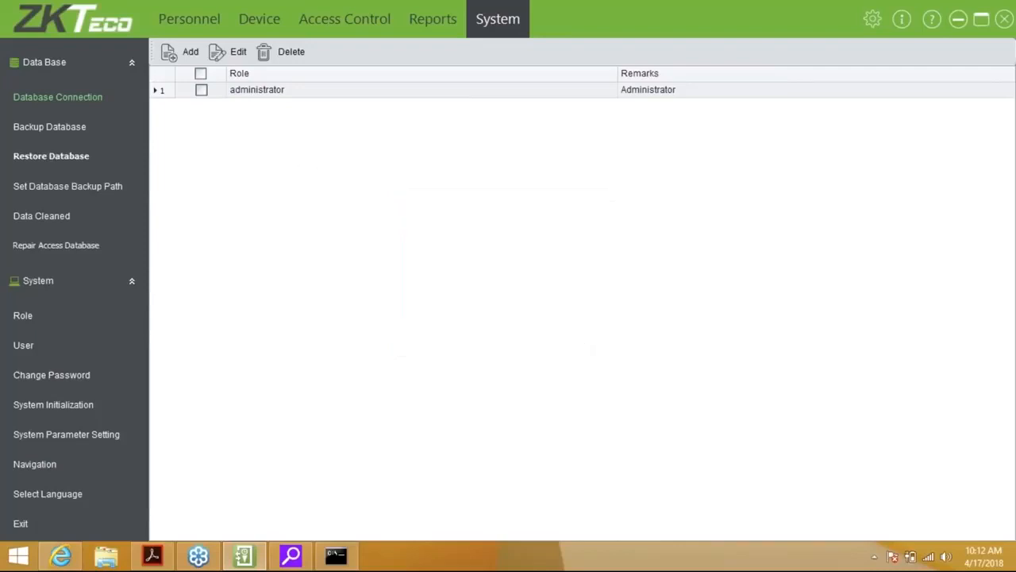
click(56, 129)
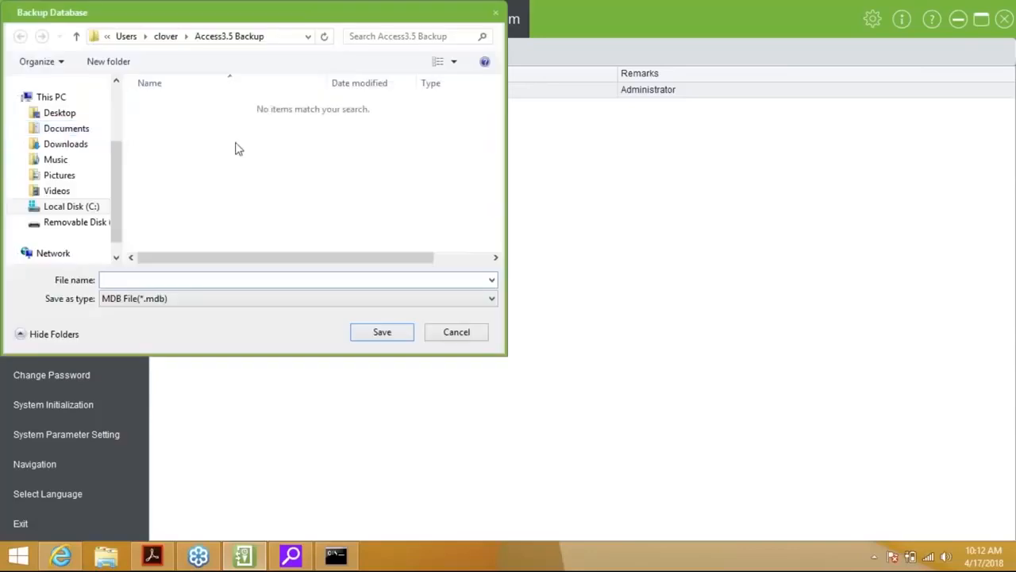
text(Access 3.5)
key(Return)
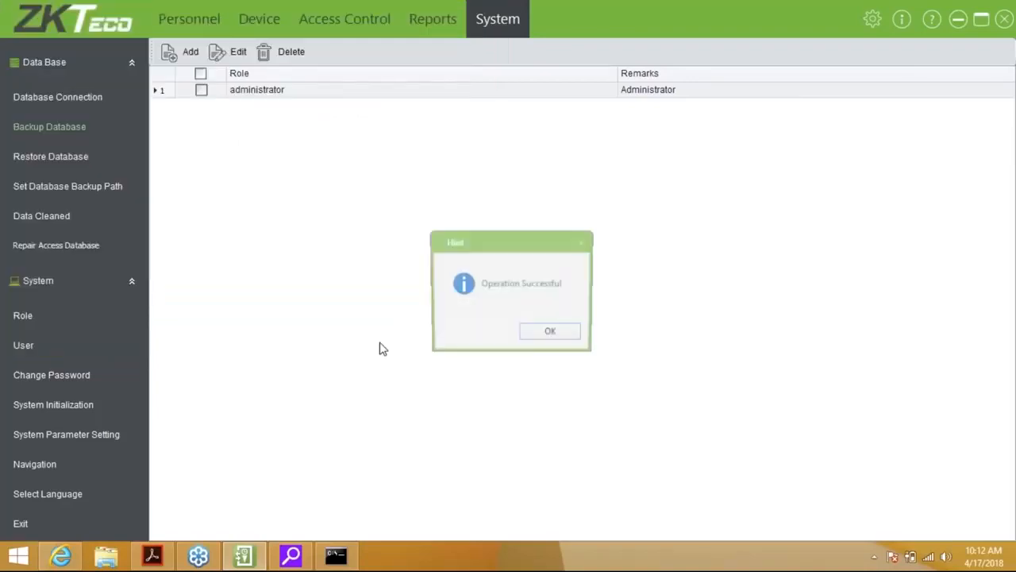
click(71, 165)
Confirm the Access3.5 Backup folder as backup path and enable backup on software exit
click(456, 332)
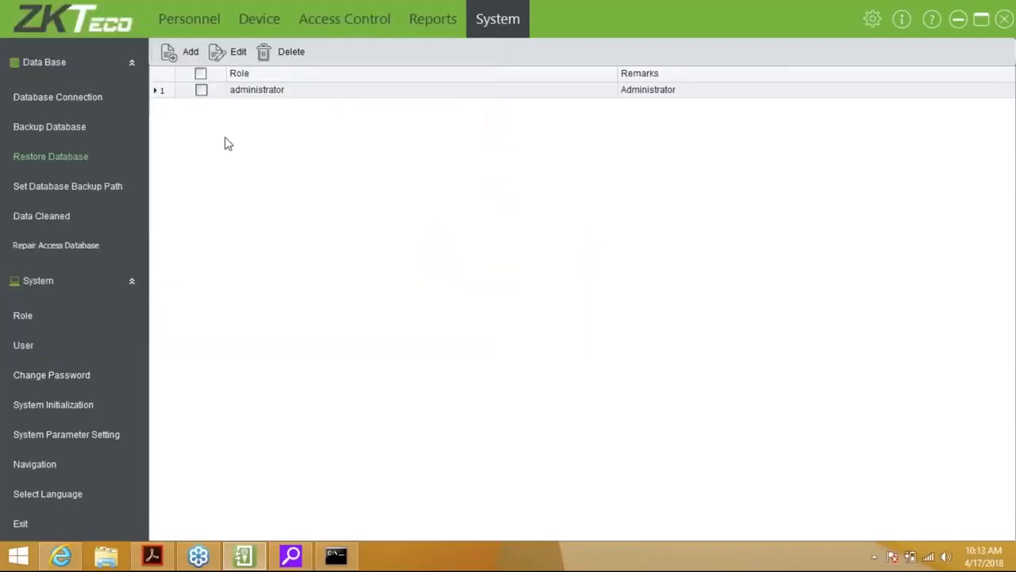
click(67, 186)
click(319, 277)
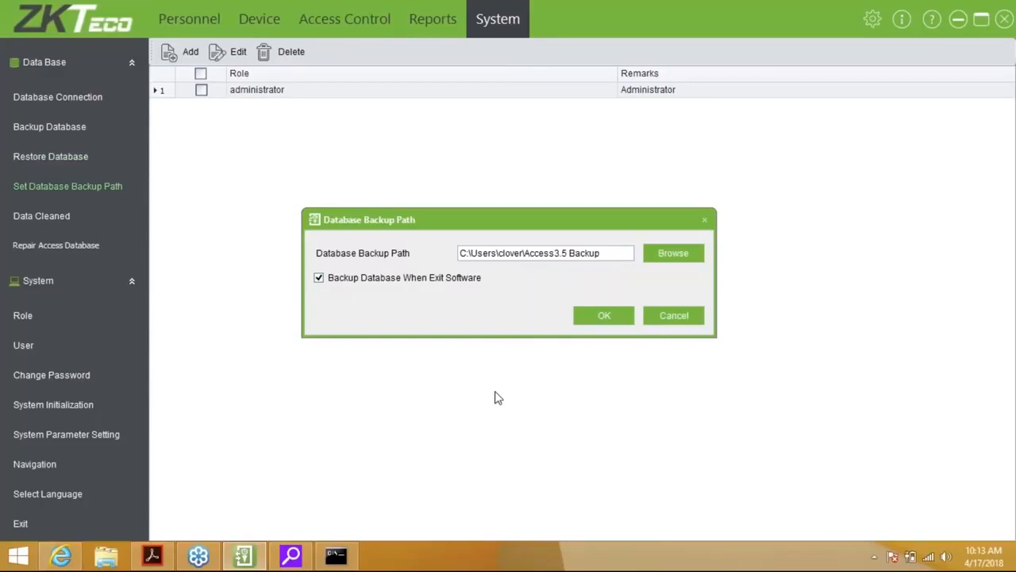
click(606, 321)
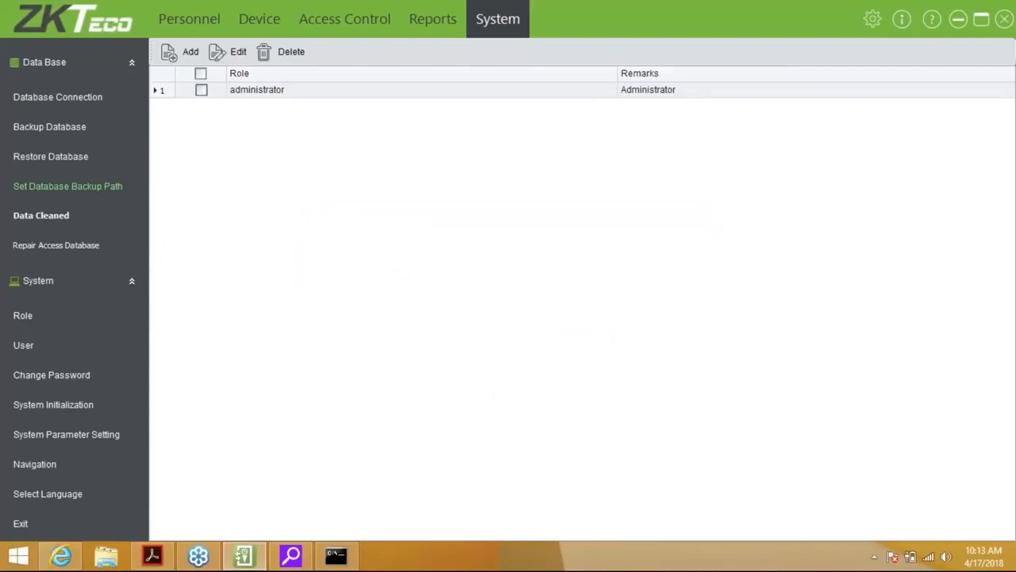
Clear logs, permission records and report history older than 3/17/2018, then repair the Access database
click(41, 216)
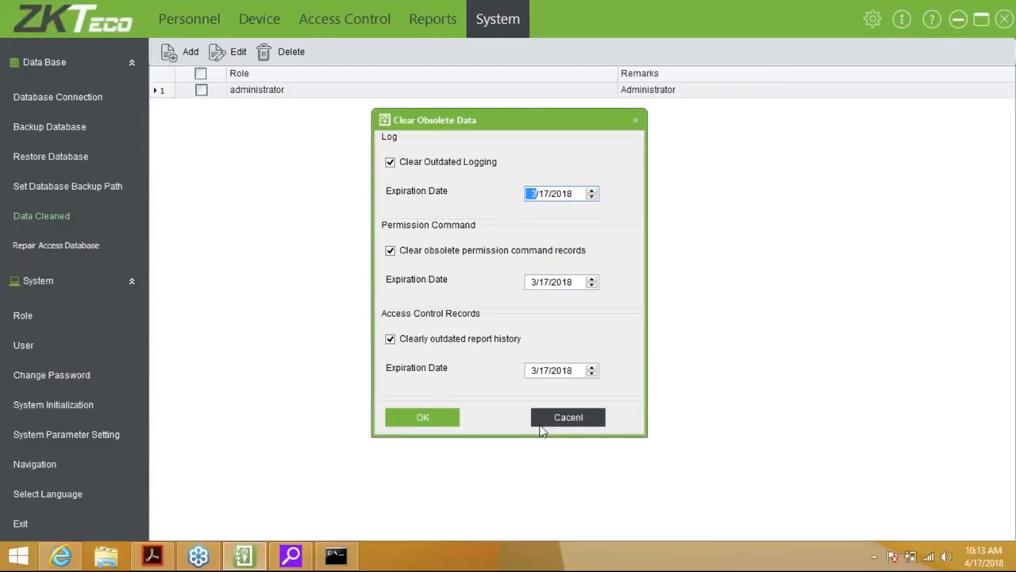
click(435, 425)
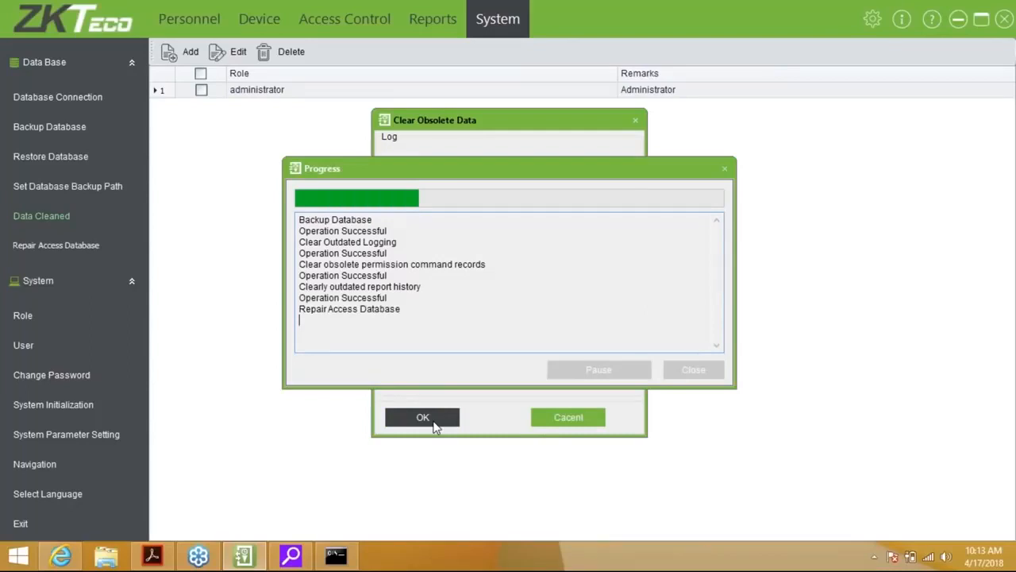
click(704, 367)
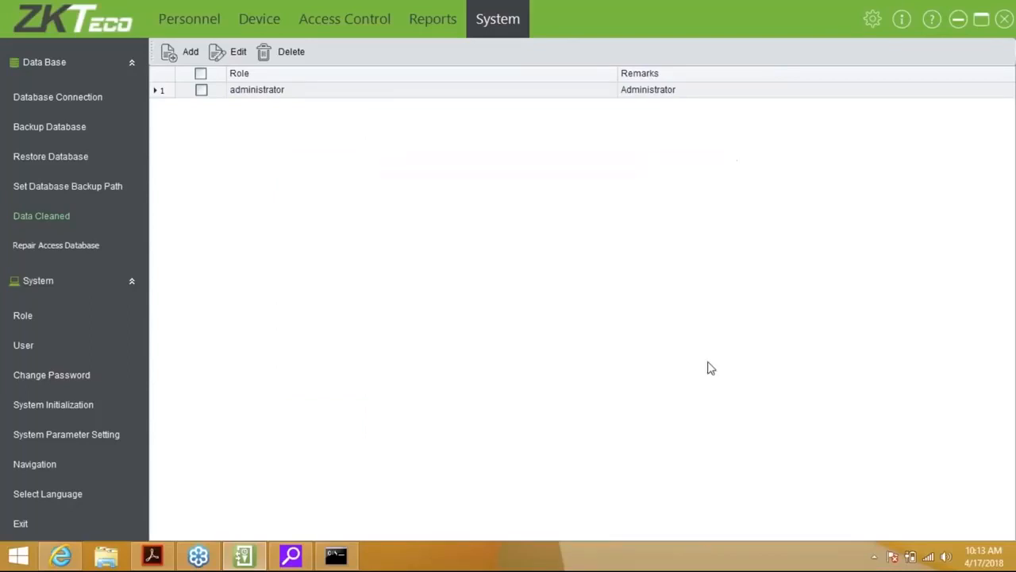
click(63, 246)
Start a new role with only Browse permission for Real-Time Monitoring
click(23, 316)
click(183, 54)
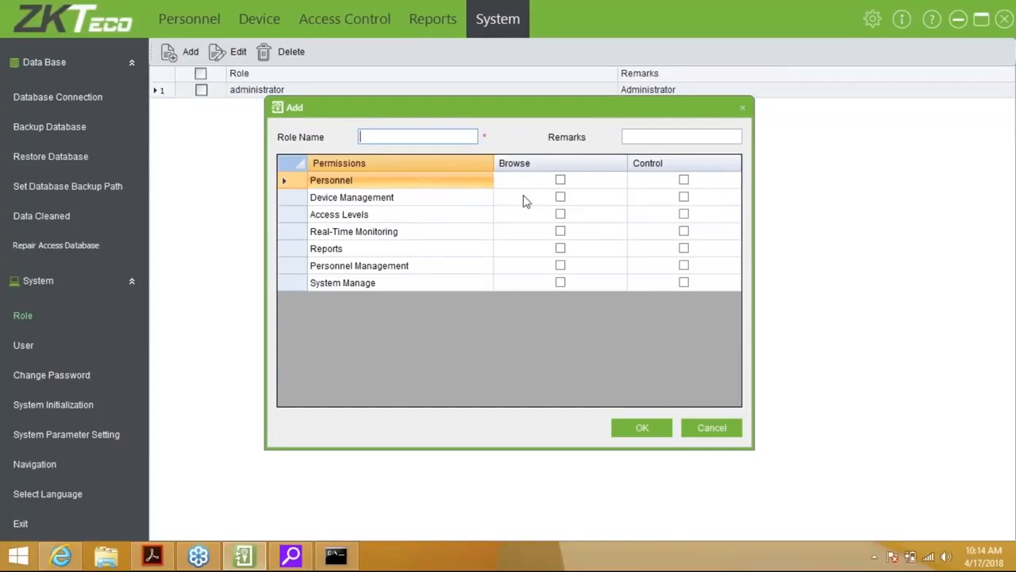
click(561, 184)
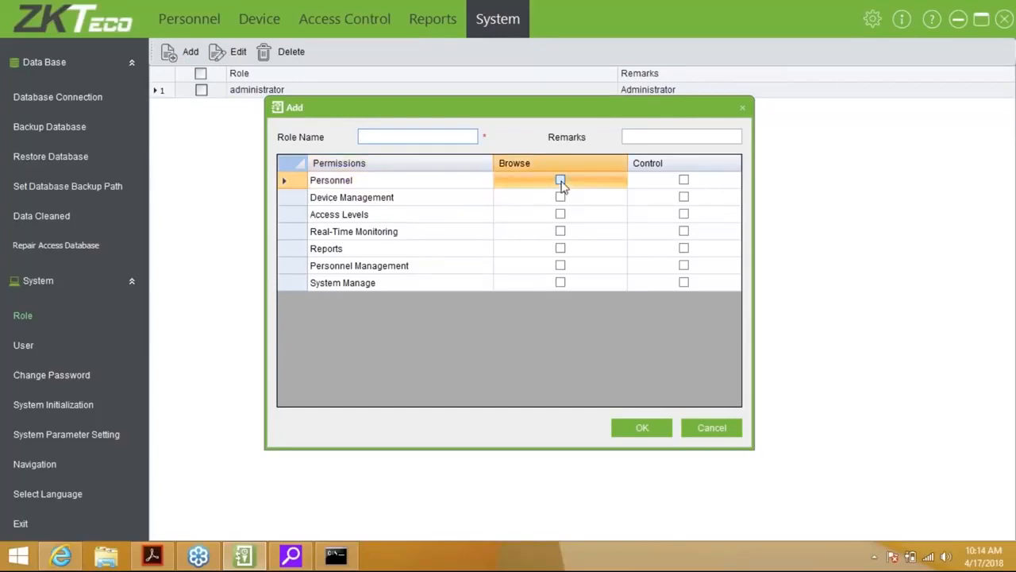
click(560, 181)
click(561, 181)
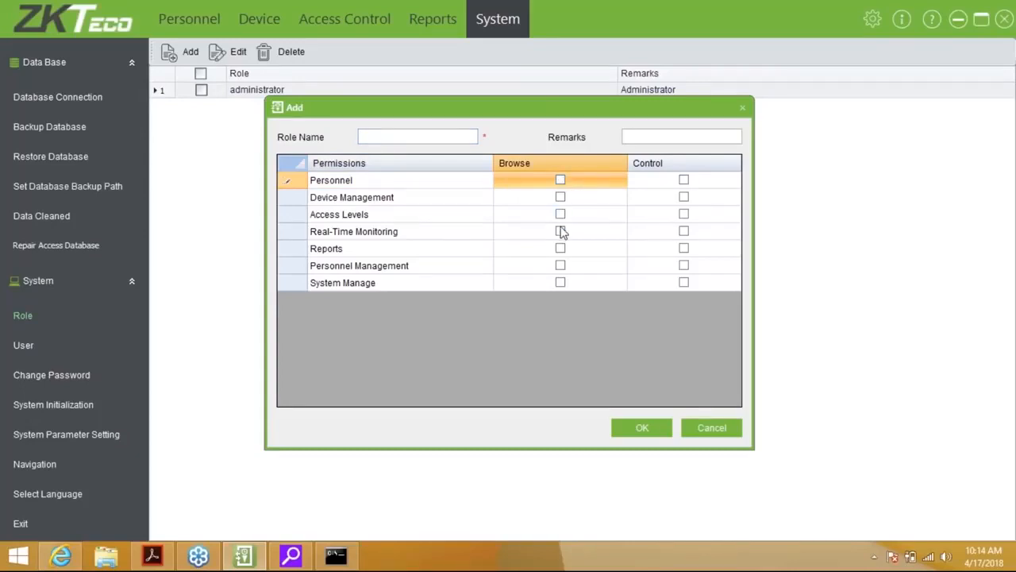
click(560, 231)
click(560, 231)
Name the role 'Monitoring' and save it
click(417, 136)
text(Gura)
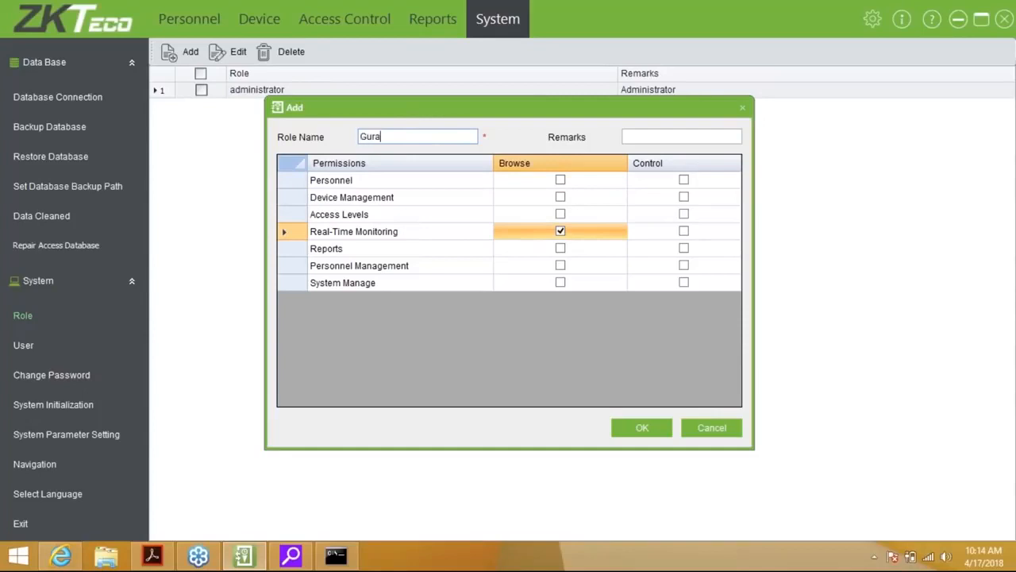
key(BackSpace)
key(BackSpace)
key(BackSpace)
text(Mon)
text(ori)
key(BackSpace)
key(BackSpace)
key(BackSpace)
text(itoring)
key(Tab)
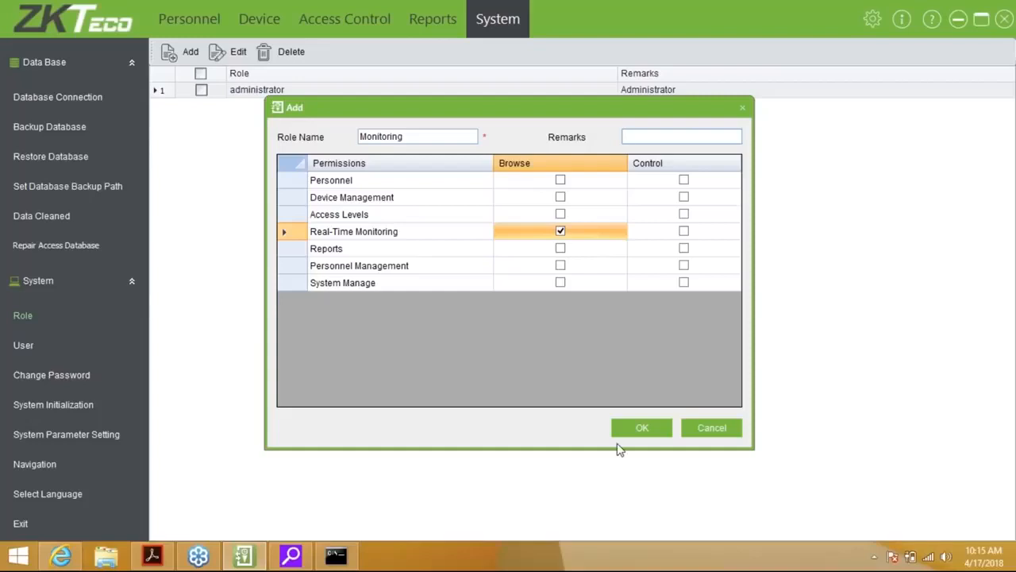
click(635, 429)
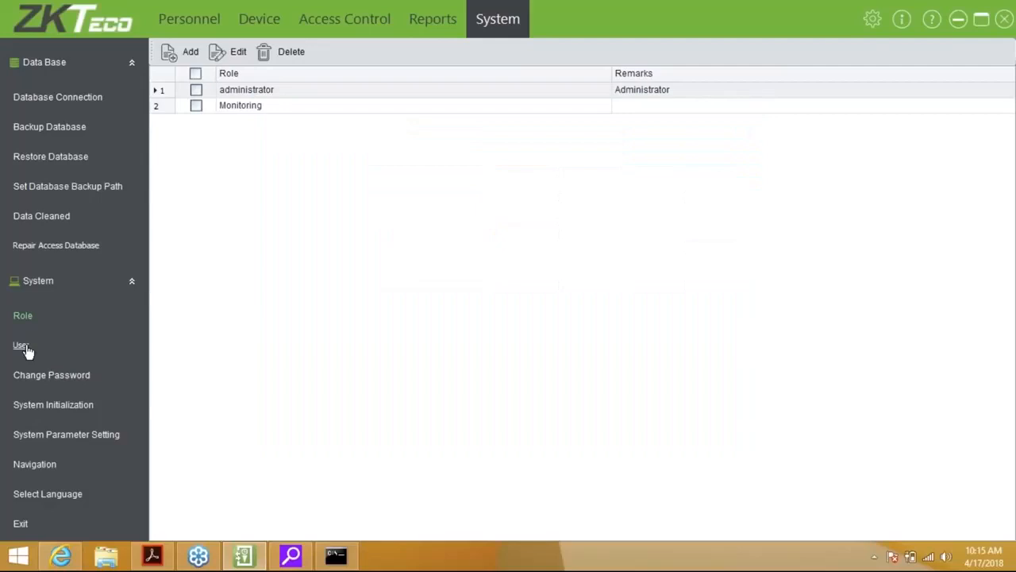
click(22, 346)
Add a new user, entering the user name, password and matching password confirmation
click(187, 54)
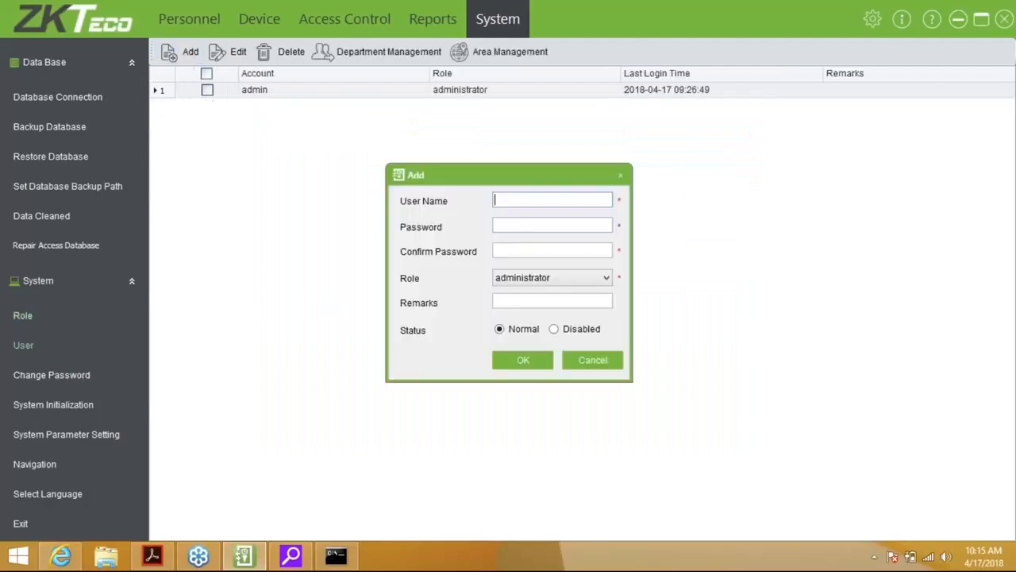
text(dewald)
key(Tab)
text(*******)
key(Tab)
text(******)
key(Tab)
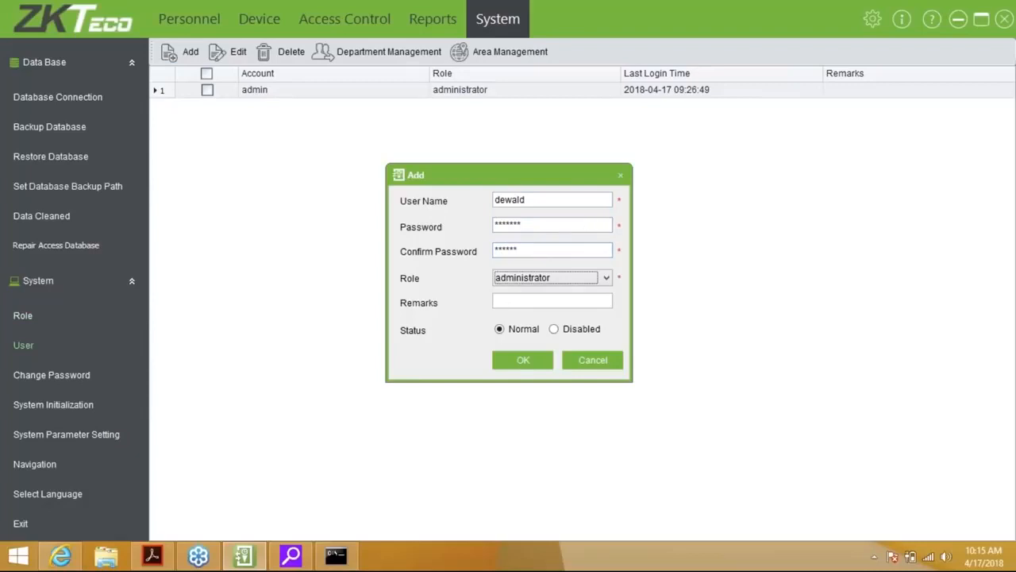
click(564, 223)
key(BackSpace)
key(BackSpace)
key(BackSpace)
key(BackSpace)
key(BackSpace)
key(BackSpace)
key(BackSpace)
text(**)
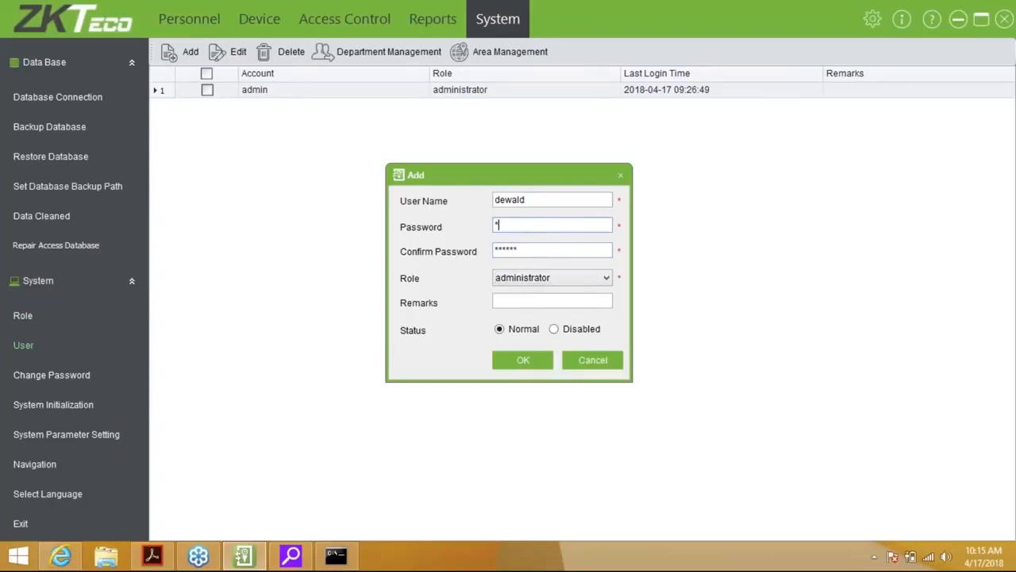
text(****)
key(Tab)
key(Tab)
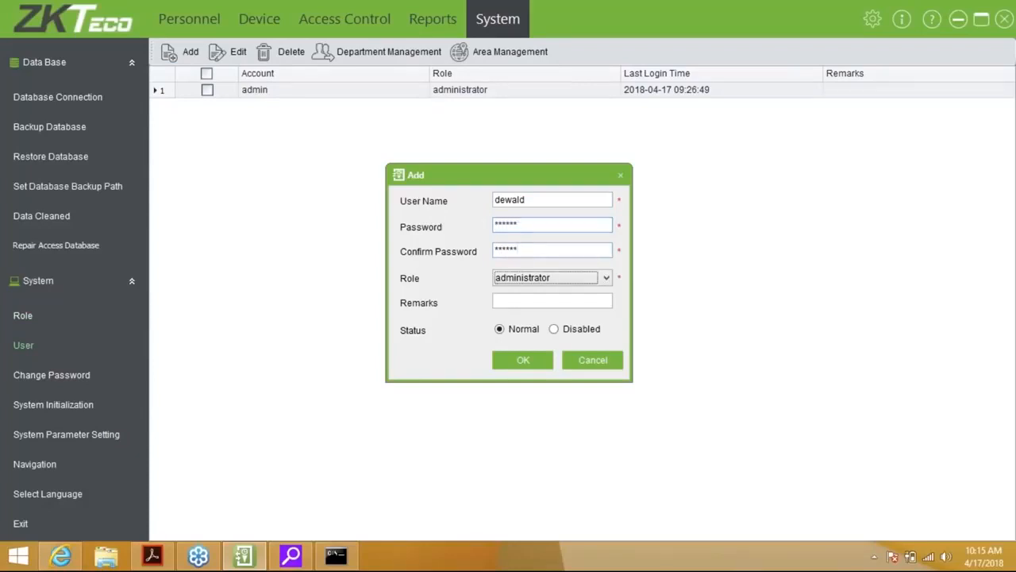
Assign the user the Monitoring role and save, then dismiss the password change form unchanged
click(591, 278)
key(Down)
key(Return)
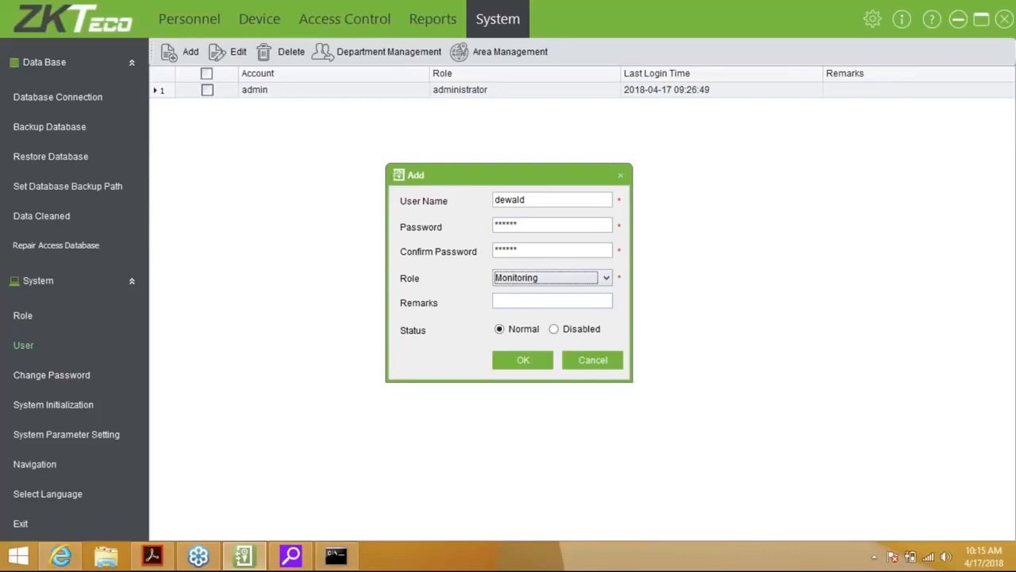
click(523, 360)
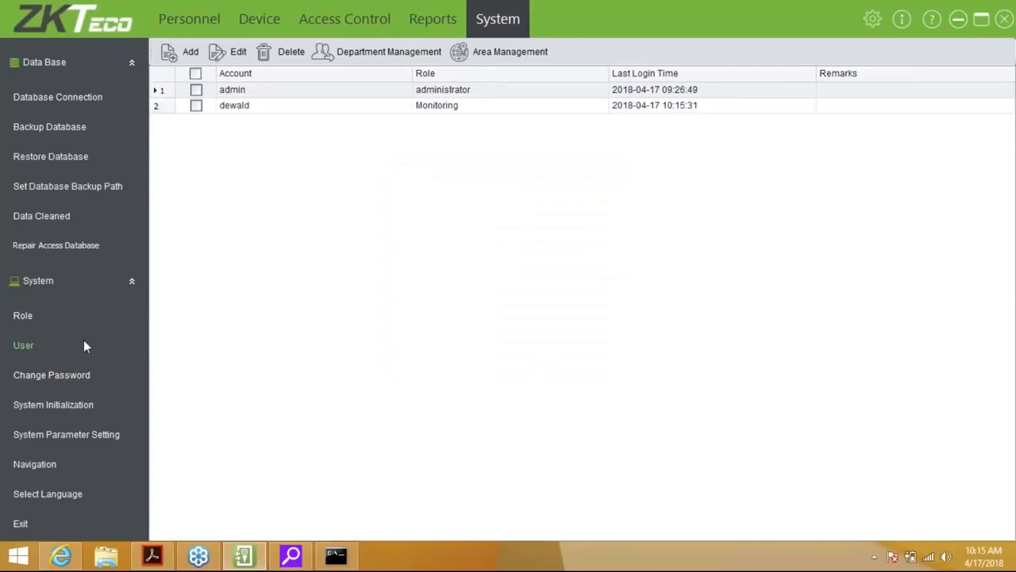
click(80, 378)
text(***)
click(608, 329)
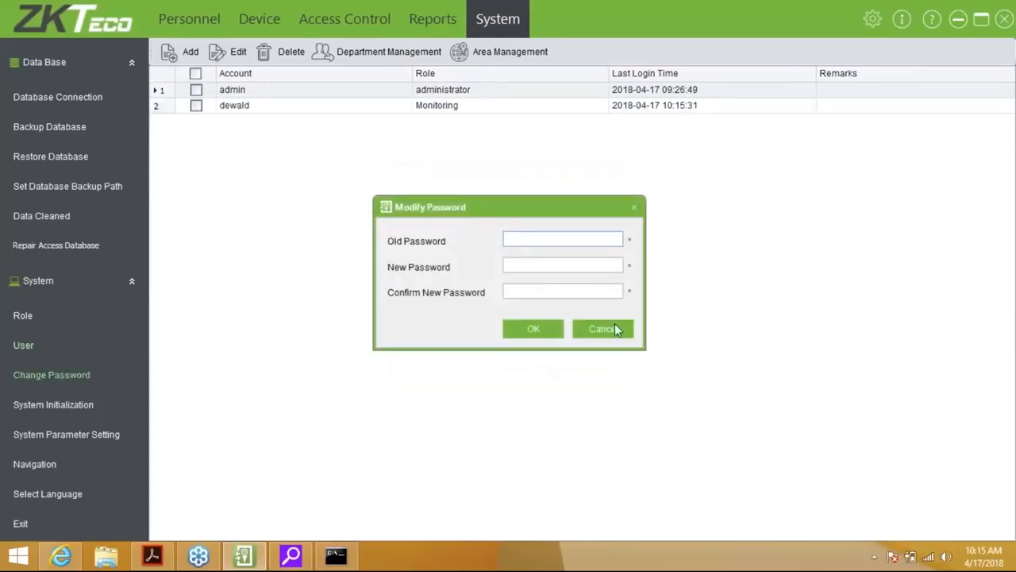
Tick All in System Initialization, cancel without initializing, then open System Parameter Setting
click(77, 410)
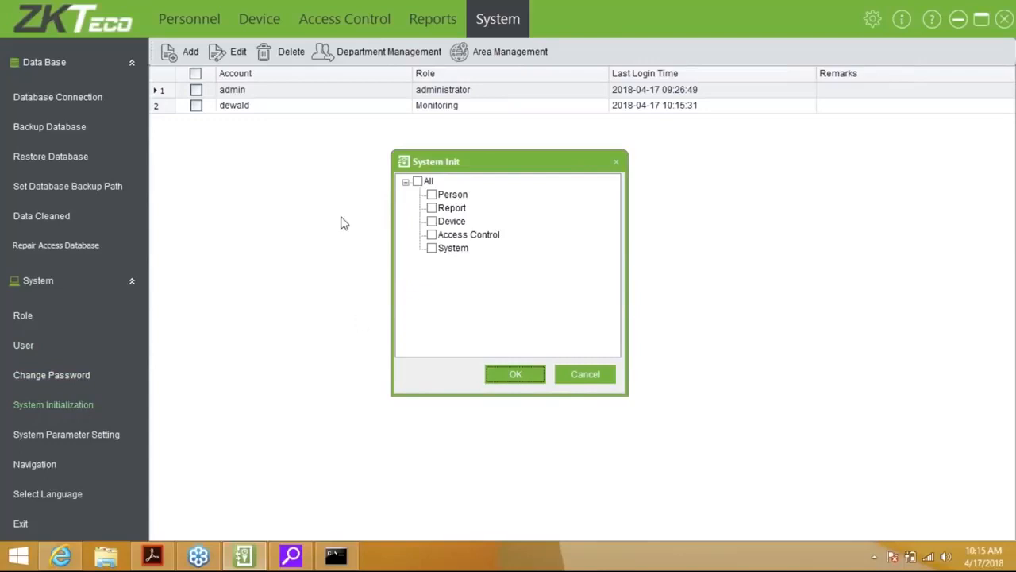
click(419, 181)
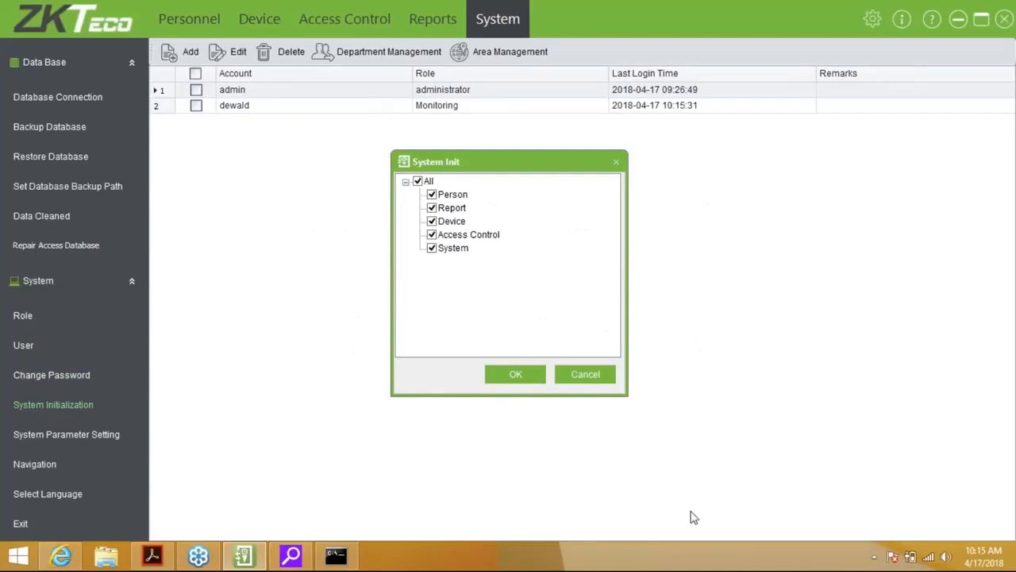
click(578, 374)
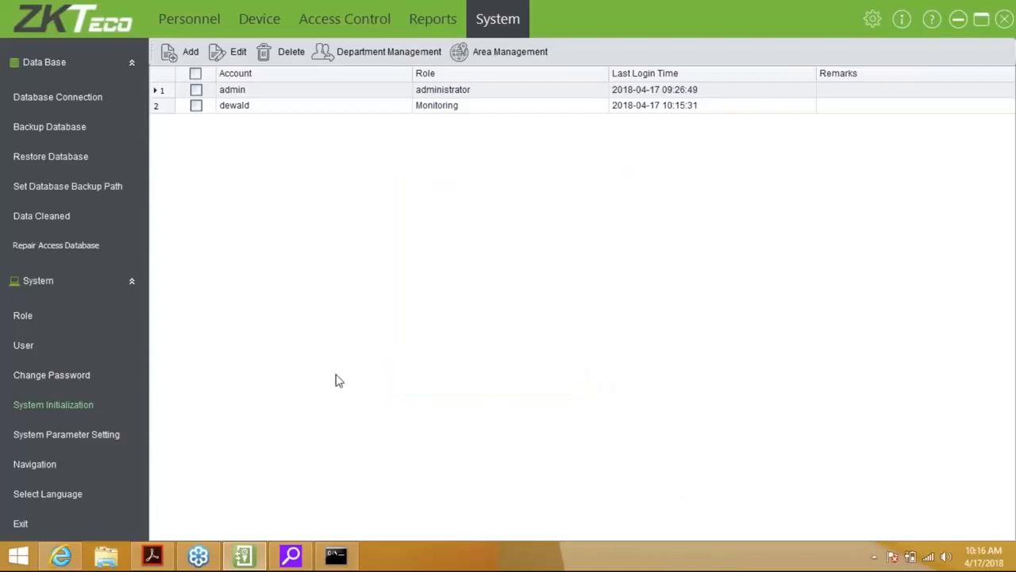
click(59, 433)
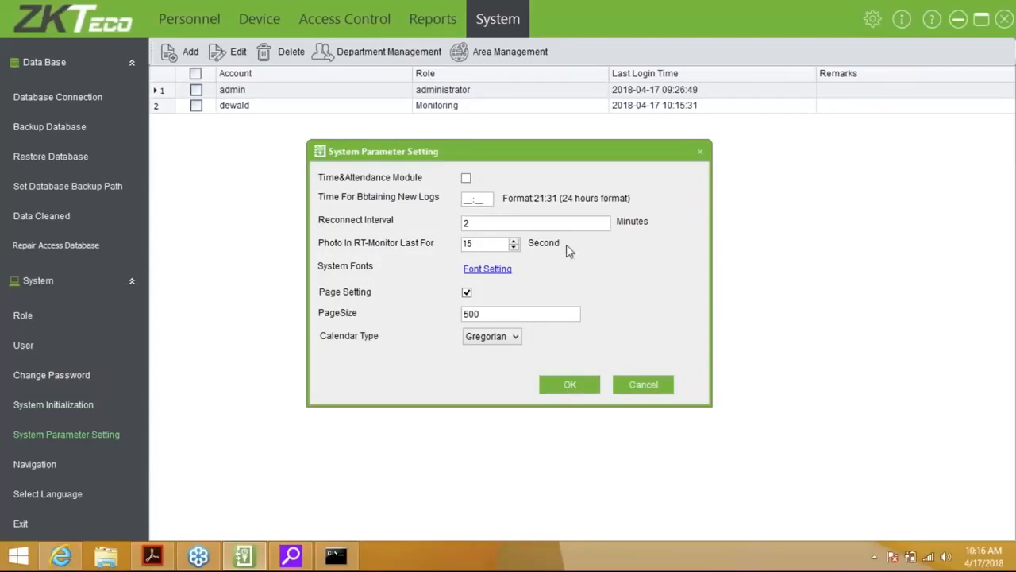
Set the new-log fetch time to 22:30 and the reconnect interval to 1 minute, then save
click(475, 198)
text(230)
text(2)
click(488, 221)
text(1)
key(BackSpace)
key(BackSpace)
text(1)
click(573, 385)
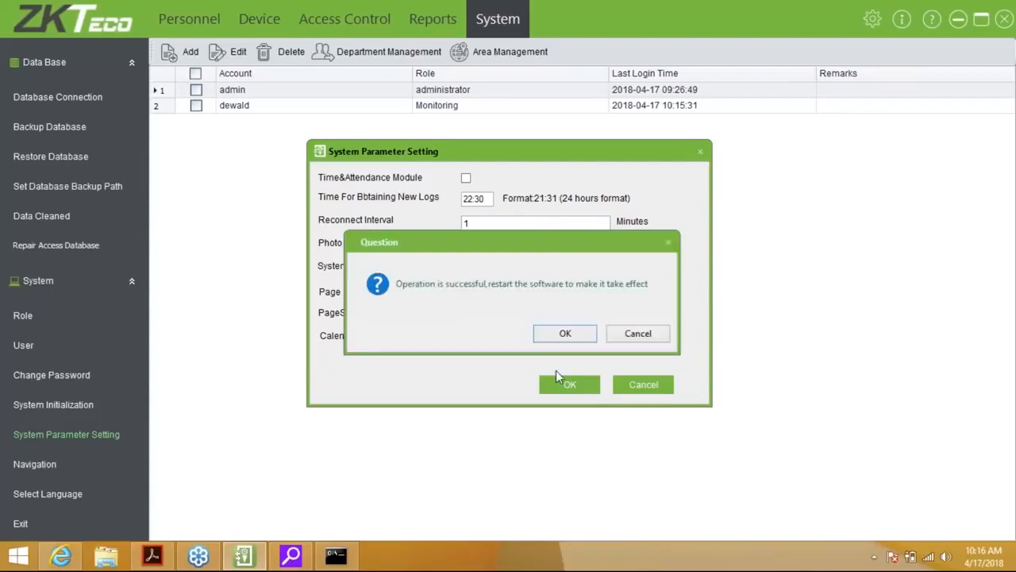
click(635, 335)
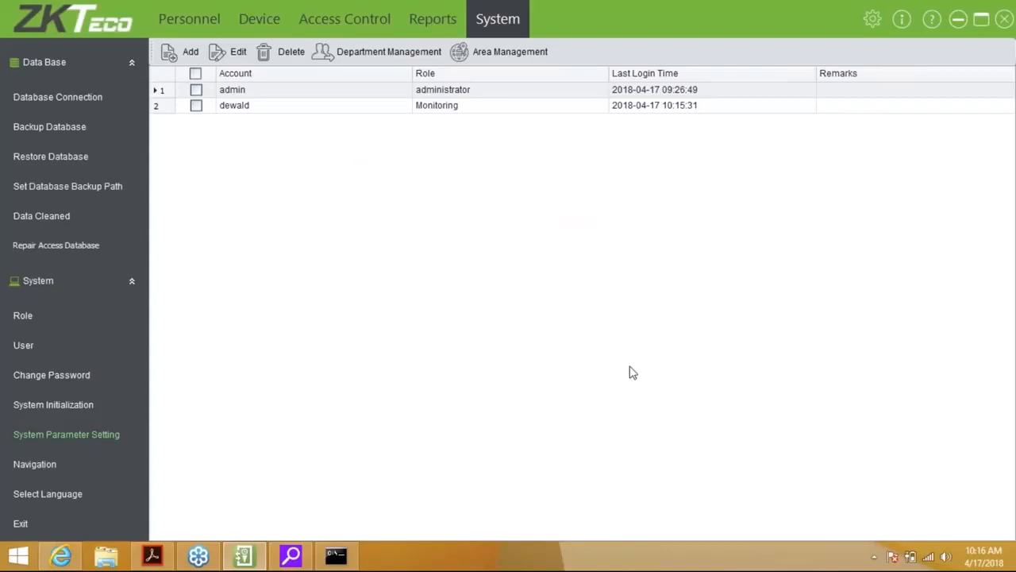
Show the Navigation workflow diagram and review the interface languages, keeping English
click(33, 464)
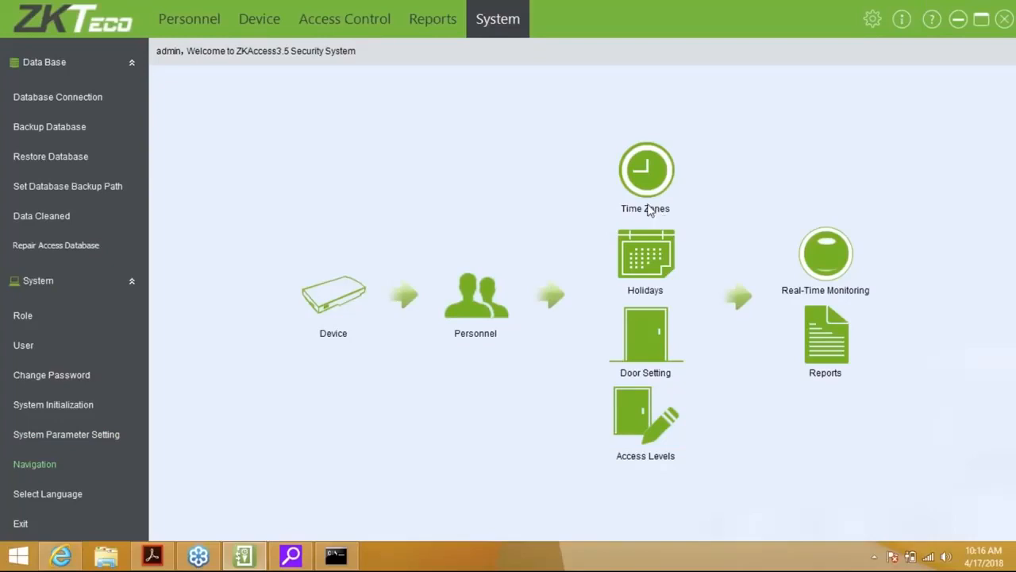
click(57, 501)
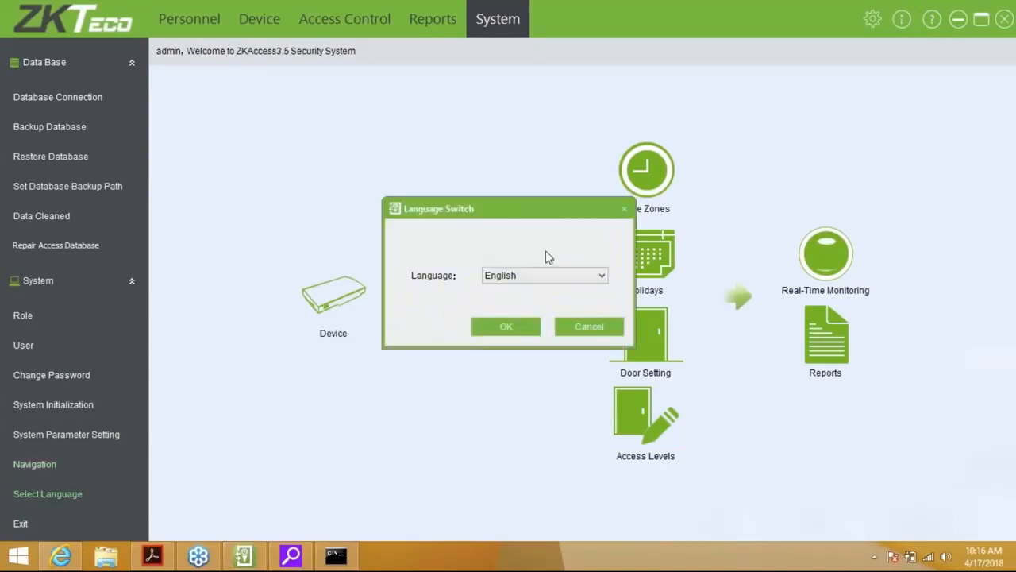
click(558, 275)
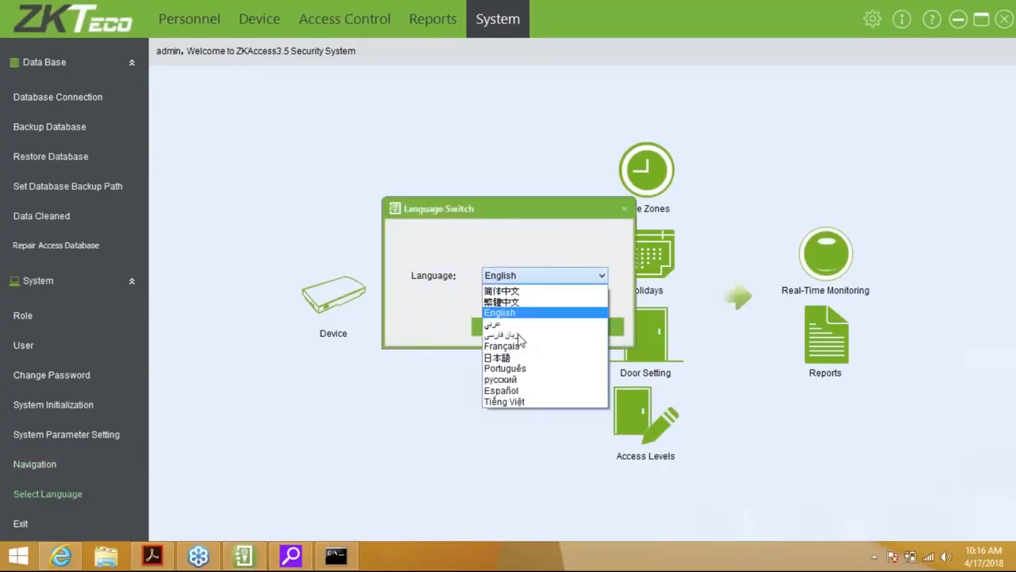
click(625, 209)
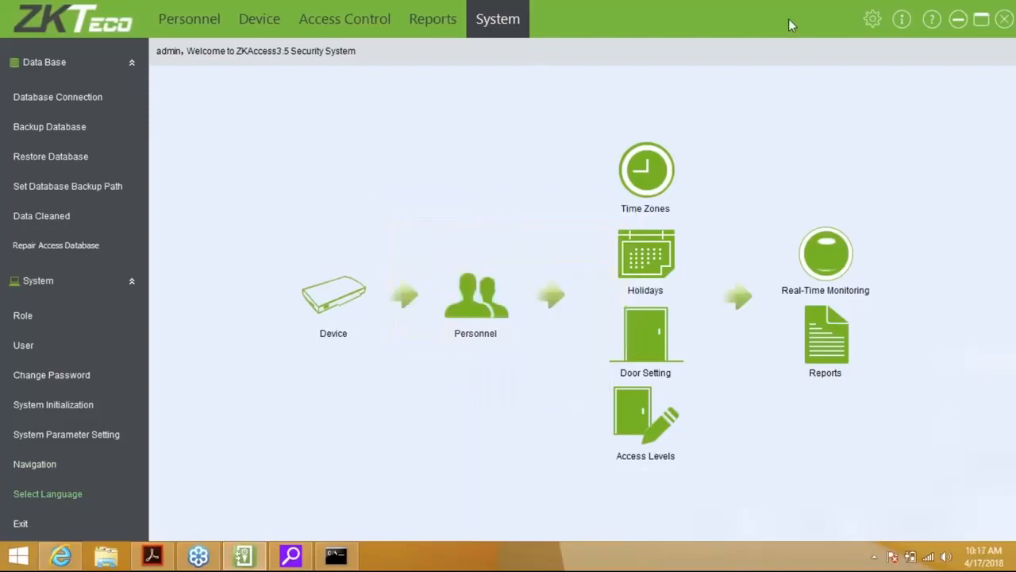
click(902, 20)
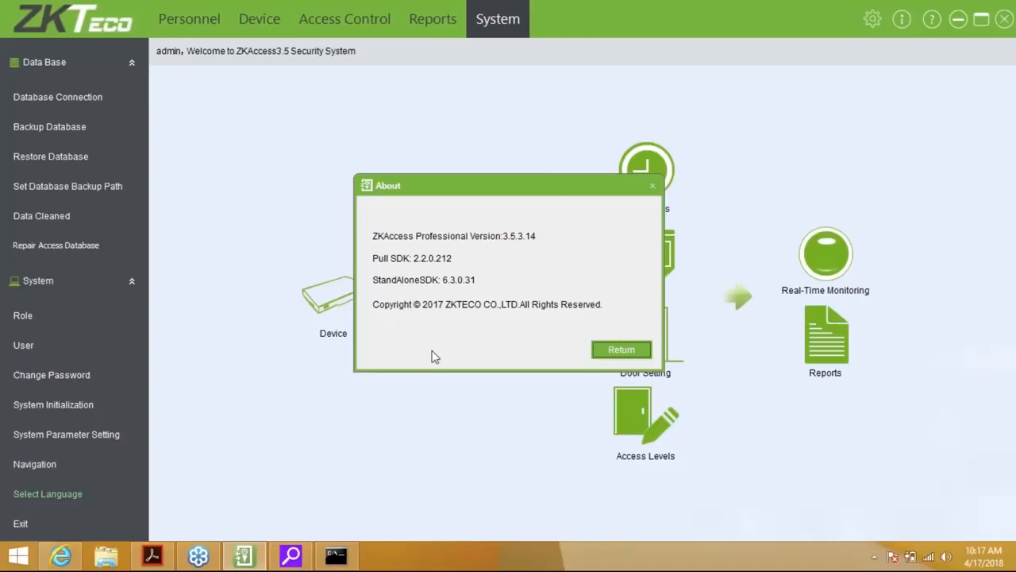
click(621, 350)
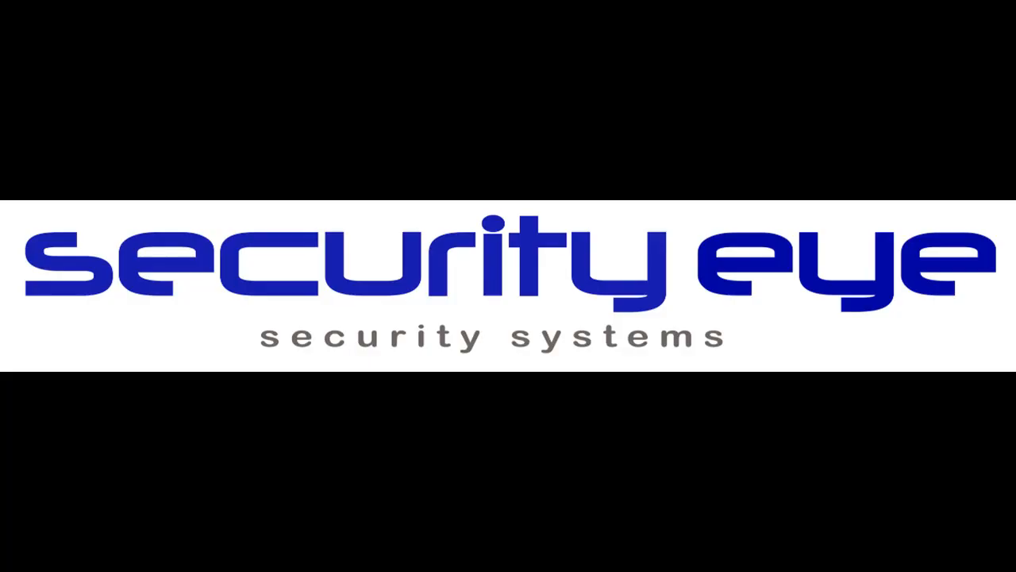